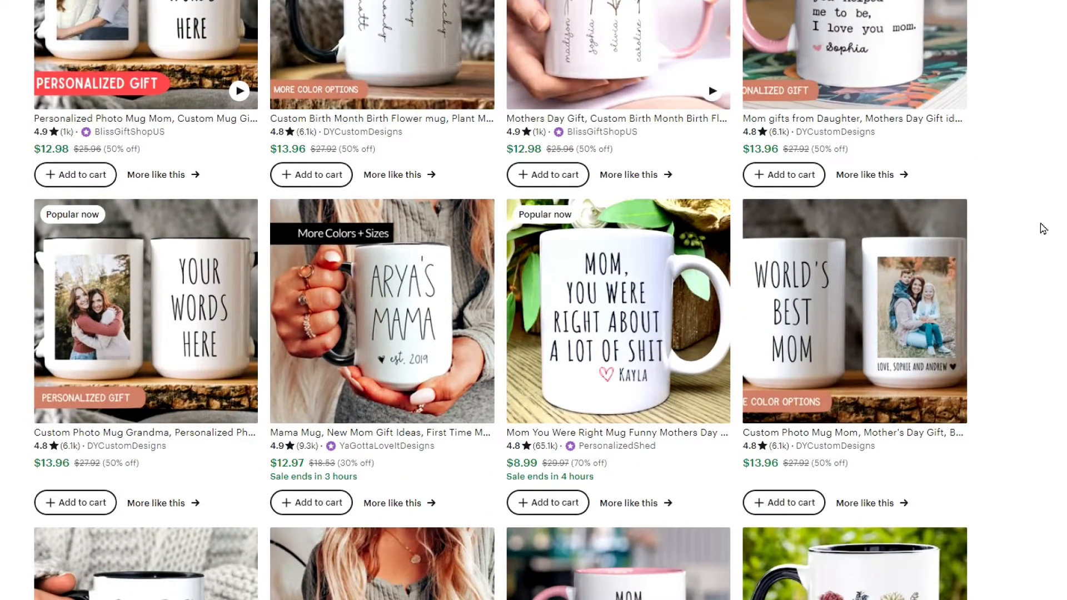
{"action": "scroll", "coordinate": [1043, 228], "scroll_direction": "down", "scroll_amount": 5}
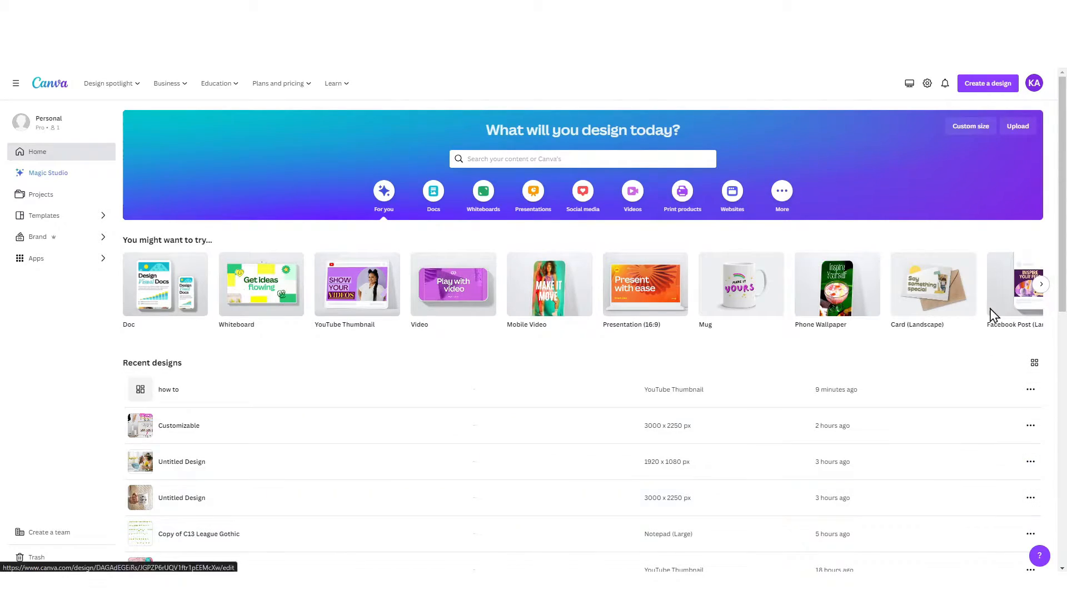
Create a new custom-size design 3000 px wide and 2250 px high
{"action": "left_click", "coordinate": [986, 88]}
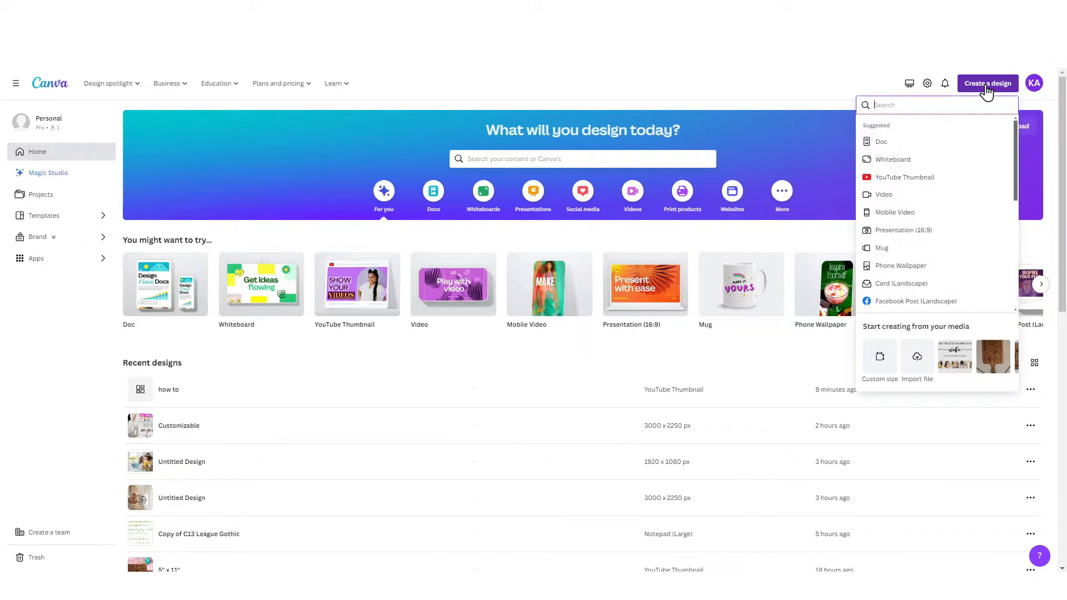
{"action": "left_click", "coordinate": [887, 362]}
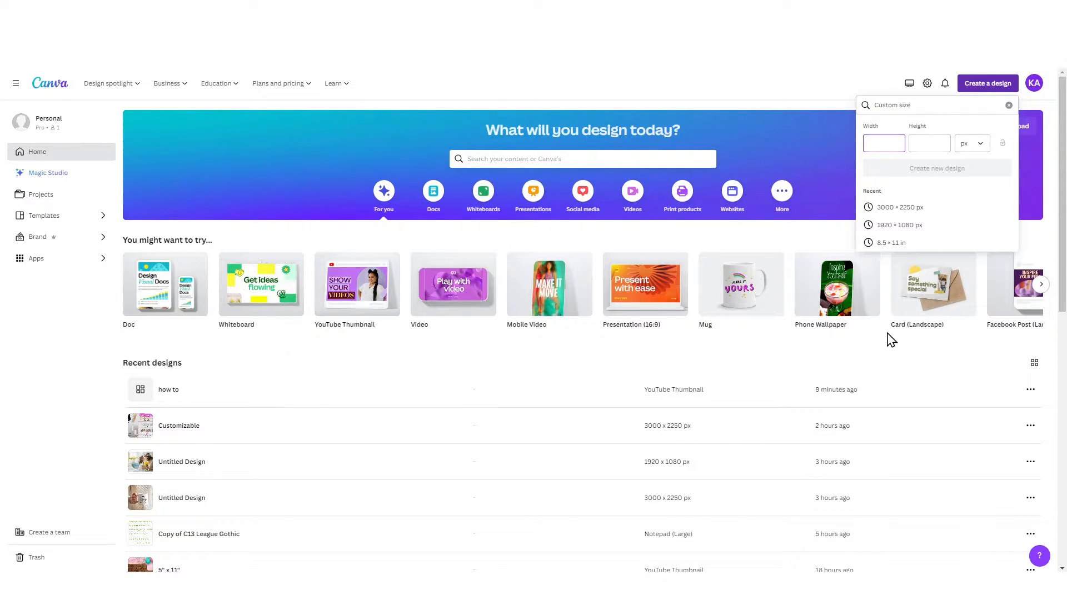
{"action": "left_click", "coordinate": [969, 145]}
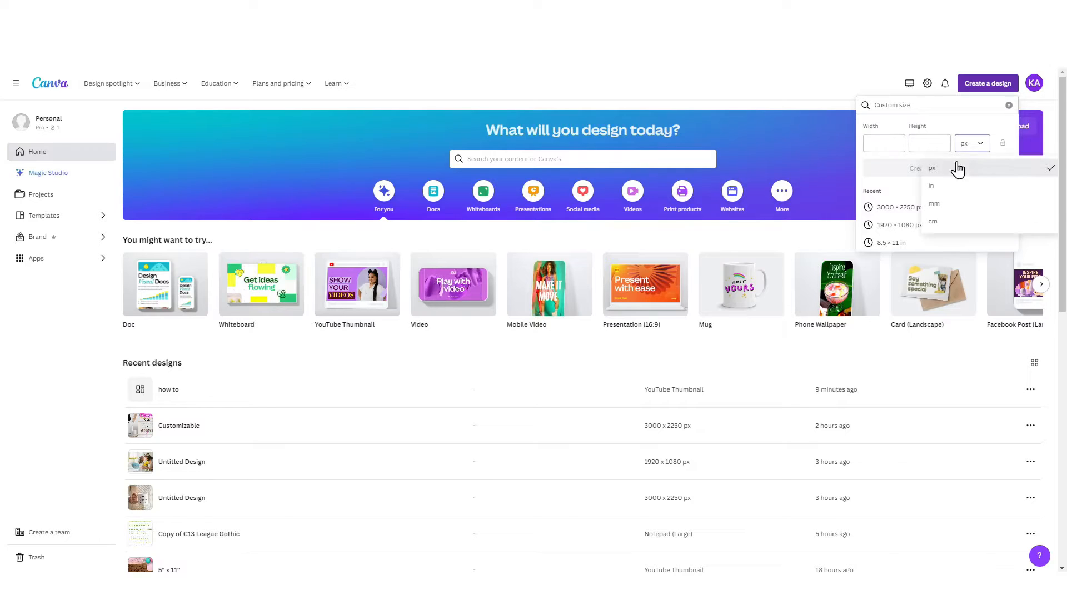
{"action": "left_click", "coordinate": [929, 168]}
{"action": "left_click", "coordinate": [890, 147]}
{"action": "type", "text": "3000"}
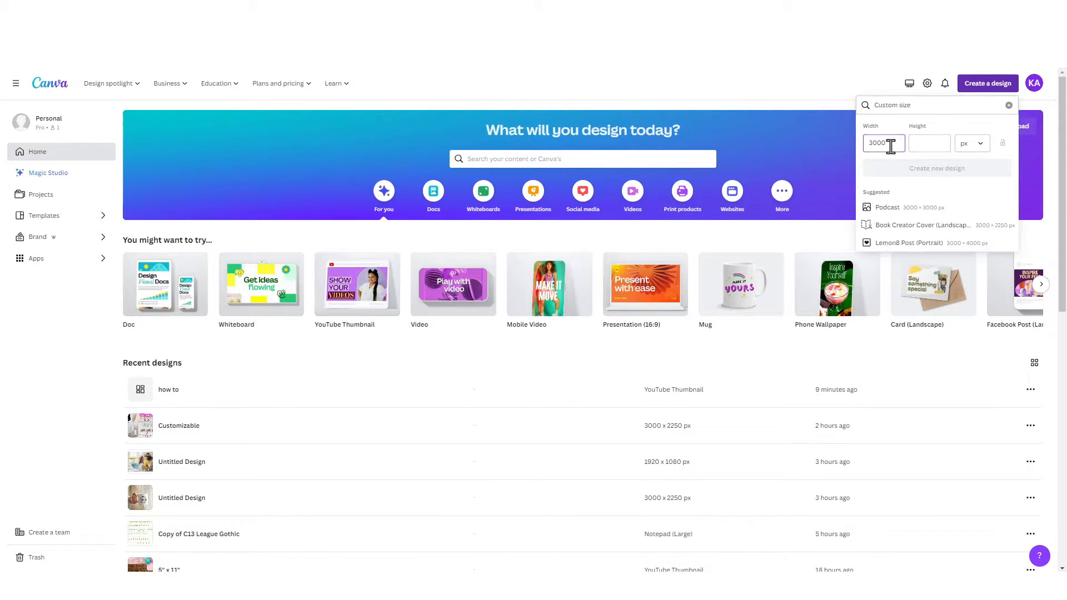
{"action": "left_click", "coordinate": [942, 143]}
{"action": "type", "text": "2250"}
{"action": "left_click", "coordinate": [950, 168]}
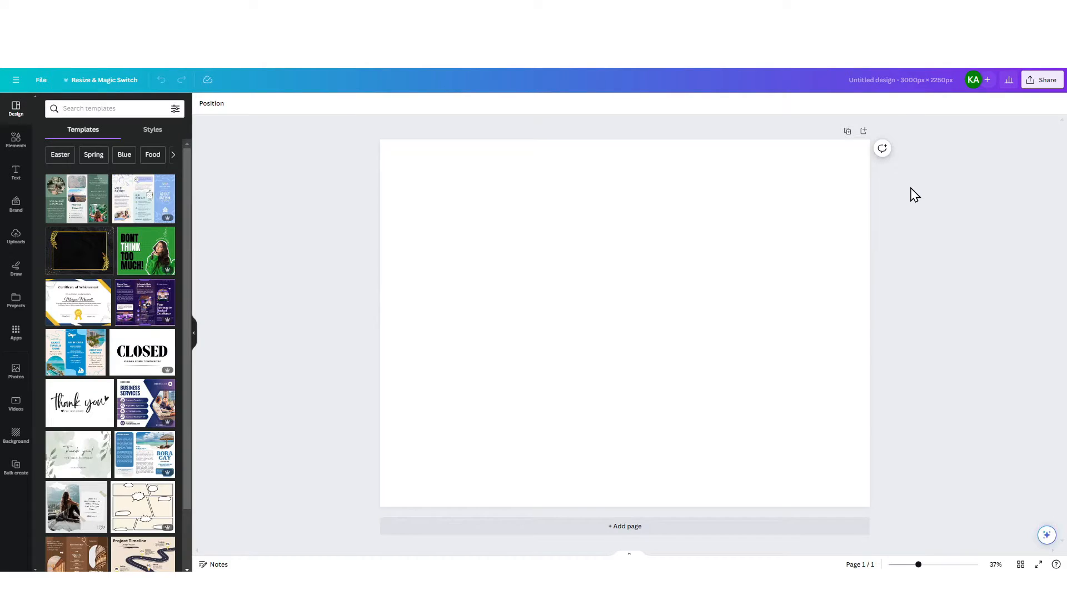
Search the design elements for "mug mockup"
{"action": "left_click", "coordinate": [14, 141]}
{"action": "left_click", "coordinate": [126, 108]}
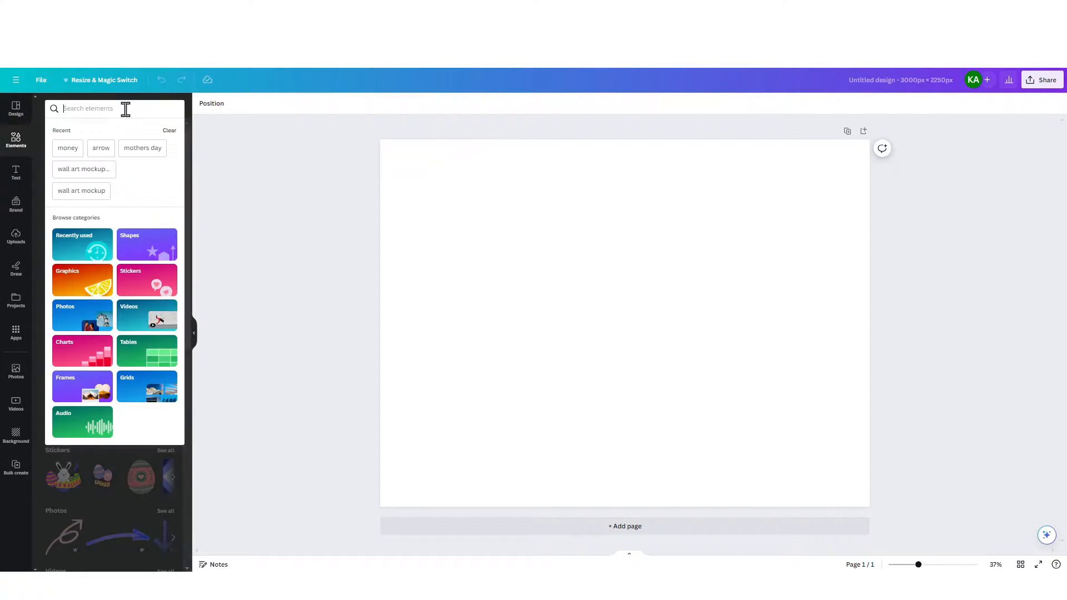
{"action": "type", "text": "mug mockup"}
{"action": "key", "text": "Return"}
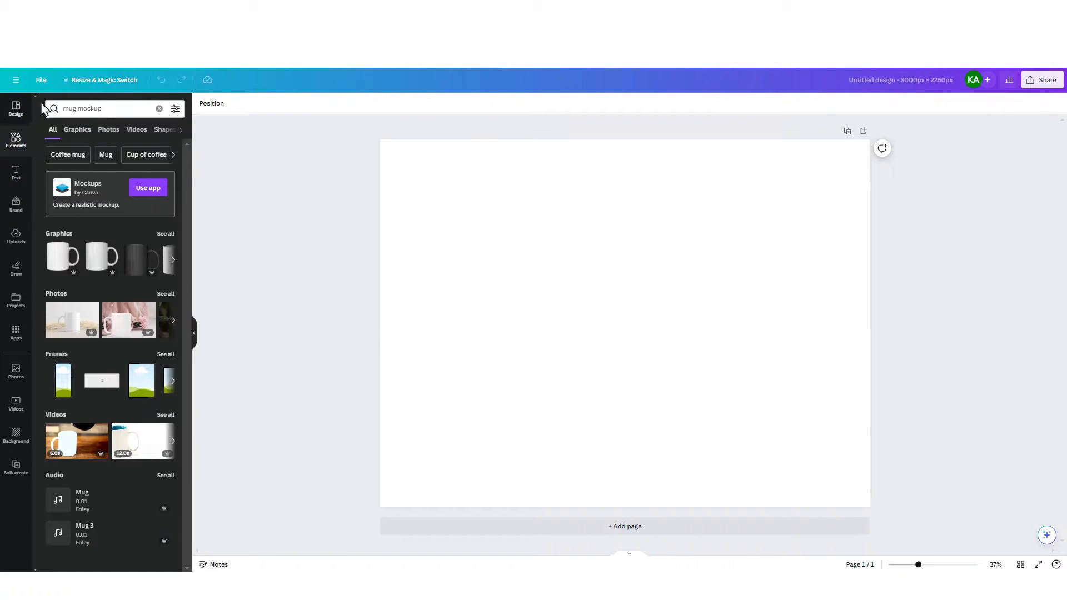
Change the element search to "shirt mockup" and browse the matching photos
{"action": "double_click", "coordinate": [76, 108]}
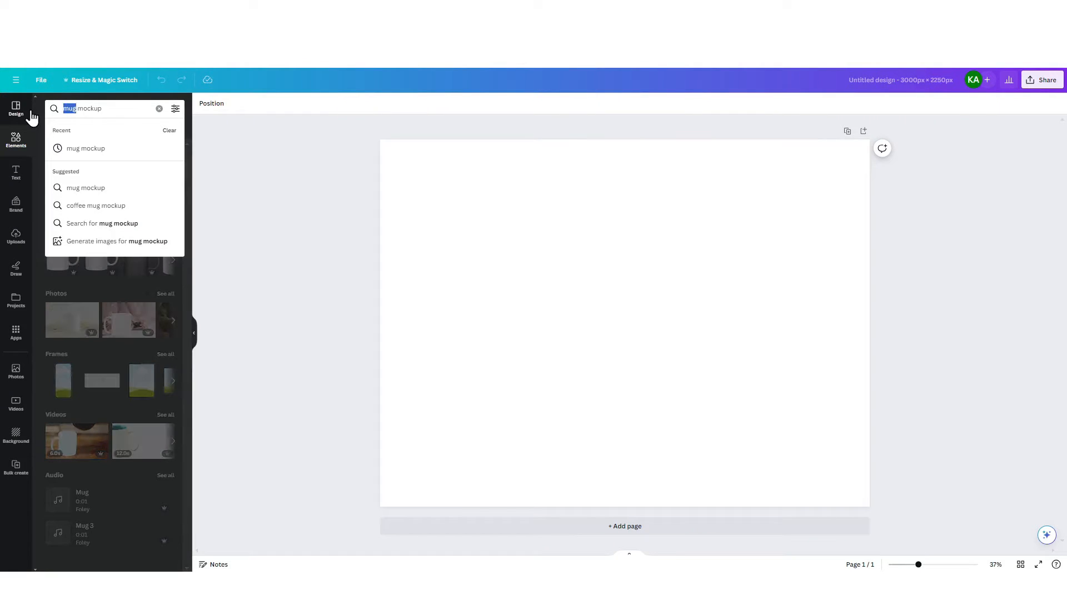
{"action": "type", "text": "shirrt"}
{"action": "key", "text": "BackSpace"}
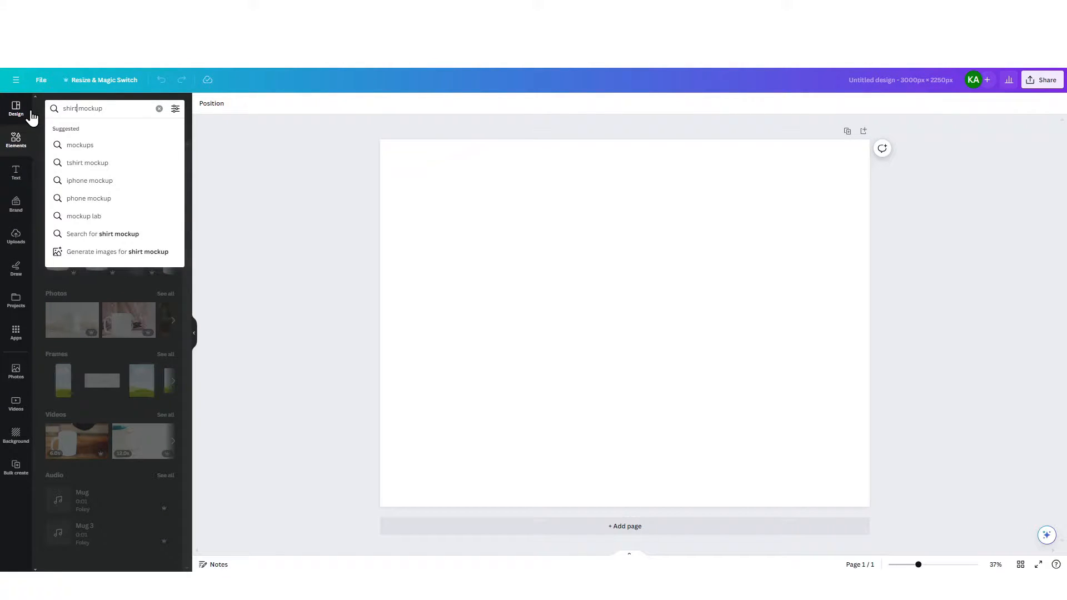
{"action": "key", "text": "Return"}
{"action": "scroll", "coordinate": [139, 334], "scroll_direction": "down", "scroll_amount": 5}
{"action": "scroll", "coordinate": [139, 334], "scroll_direction": "up", "scroll_amount": 5}
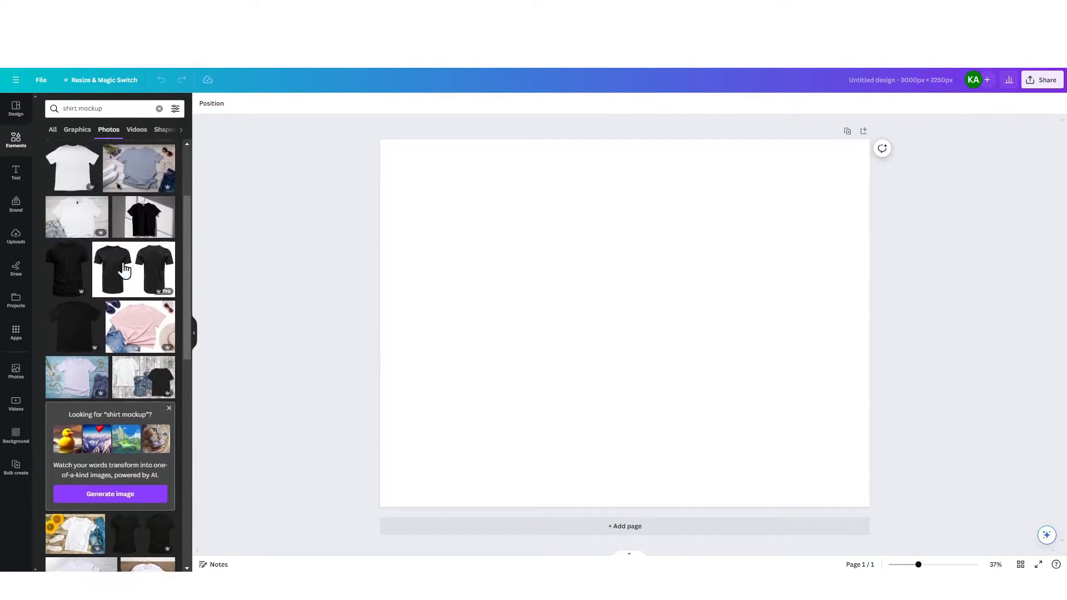
Change the element search to "onesie mockup" and browse the matching photos
{"action": "left_click_drag", "start_coordinate": [79, 109], "coordinate": [52, 111]}
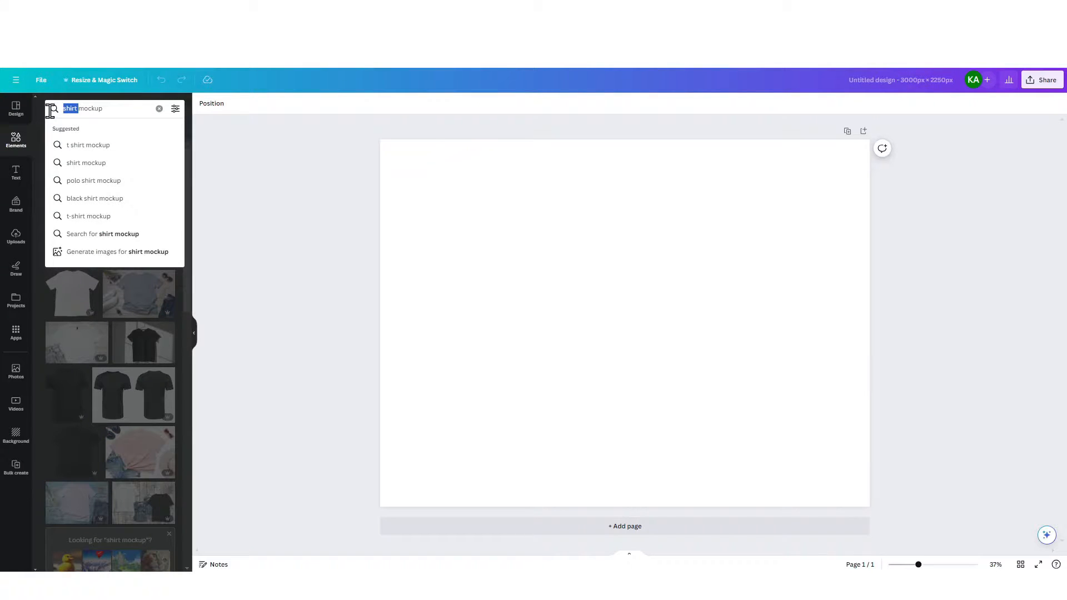
{"action": "type", "text": "onesie"}
{"action": "key", "text": "Return"}
{"action": "scroll", "coordinate": [111, 278], "scroll_direction": "down", "scroll_amount": 10}
{"action": "scroll", "coordinate": [115, 212], "scroll_direction": "up", "scroll_amount": 10}
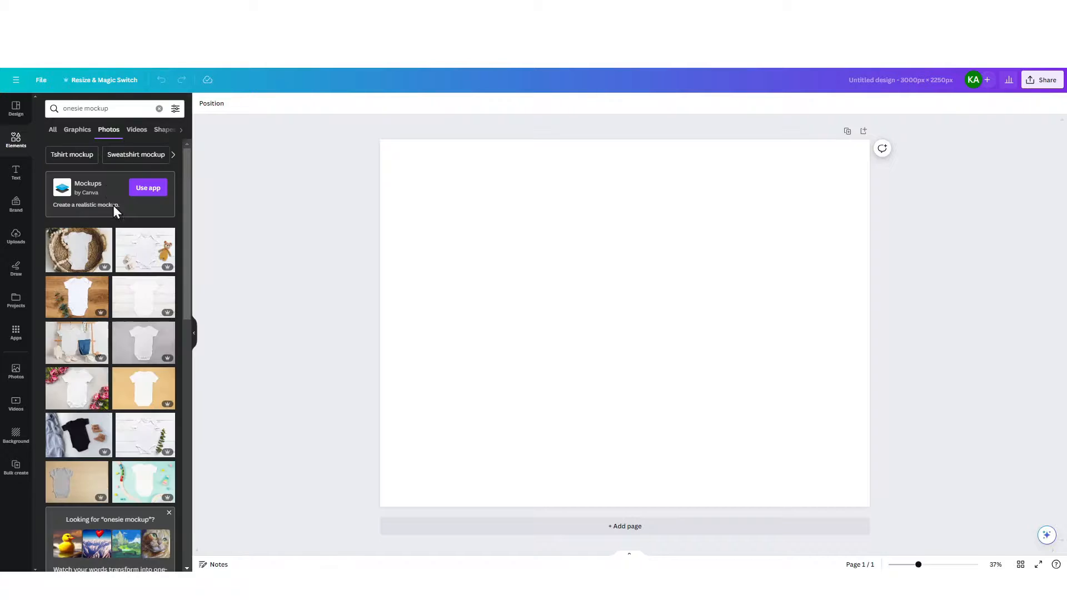
Return the element search to "mug mockup" for photos
{"action": "left_click_drag", "start_coordinate": [83, 109], "coordinate": [13, 114]}
{"action": "type", "text": "mug"}
{"action": "key", "text": "Return"}
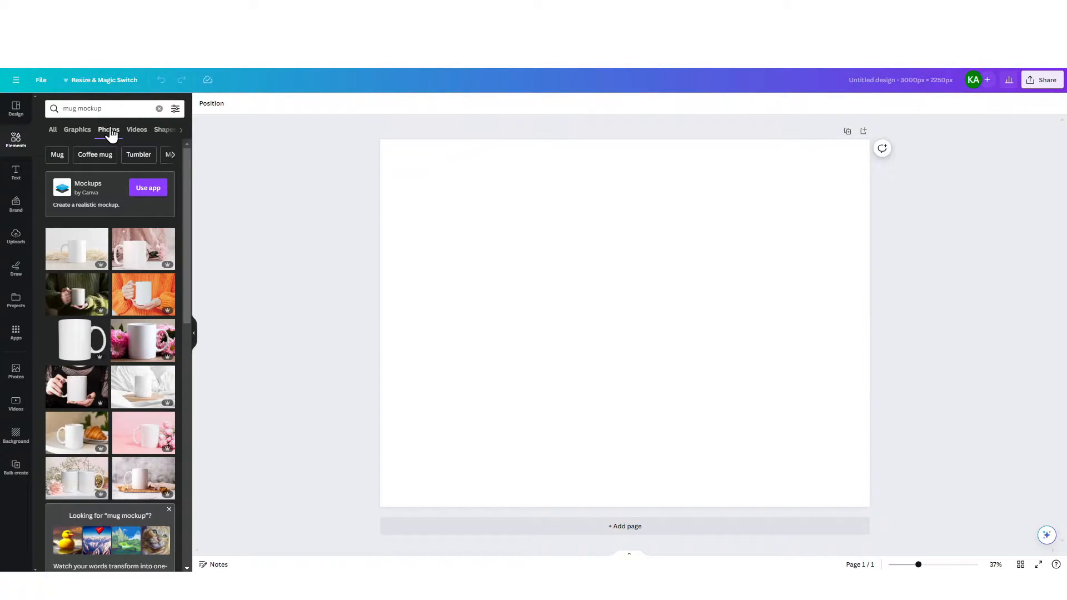
Try a mug mockup video on the page, using the clip of a white mug on a wooden table
{"action": "left_click", "coordinate": [135, 132]}
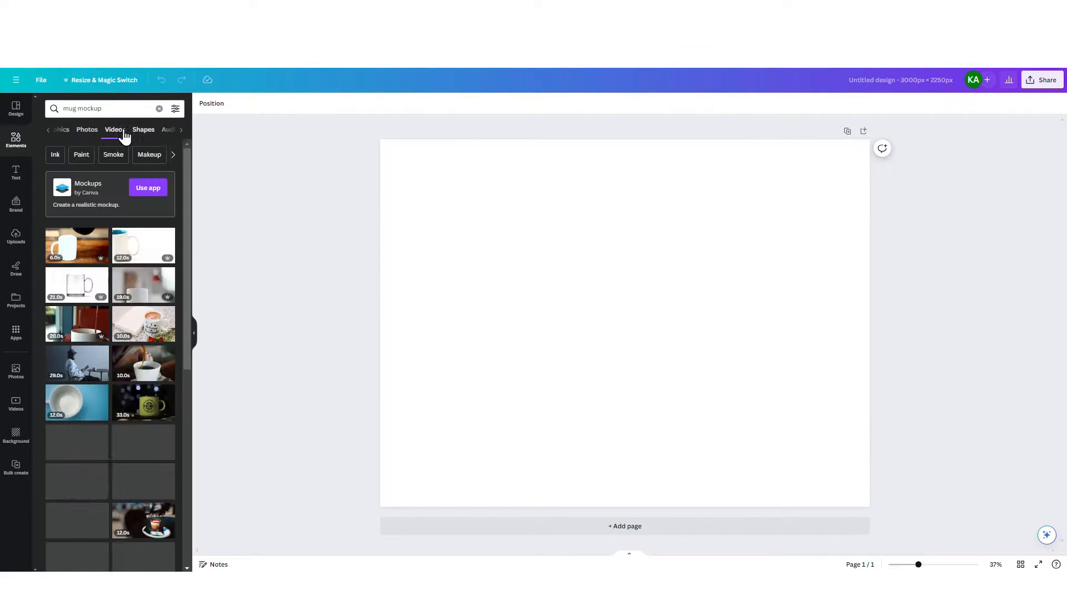
{"action": "left_click", "coordinate": [78, 246]}
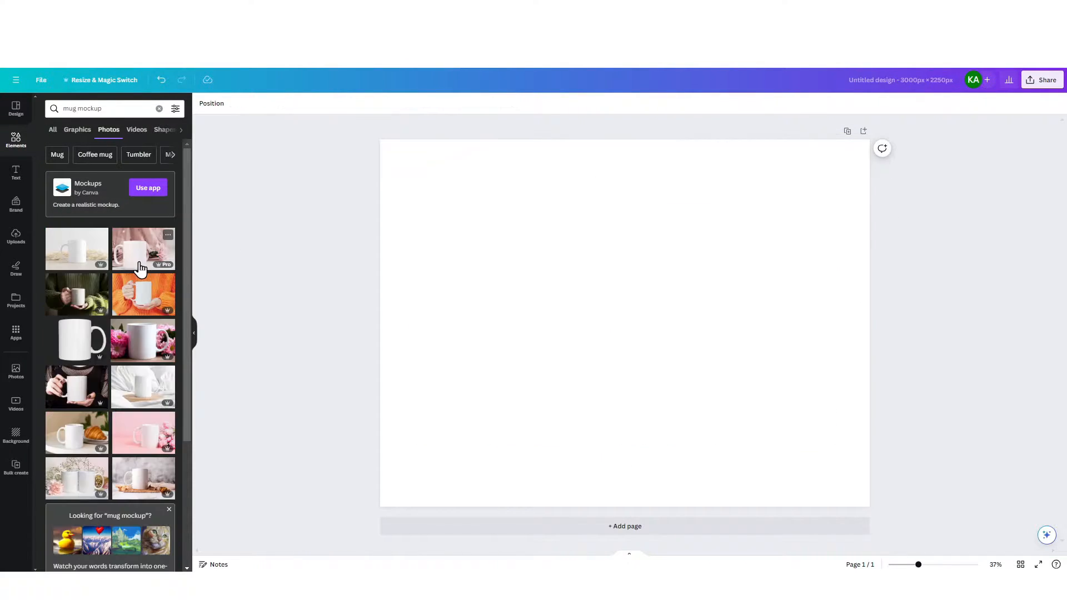
Browse the mug mockup photos and filter them to show only free ones
{"action": "scroll", "coordinate": [140, 266], "scroll_direction": "down", "scroll_amount": 3}
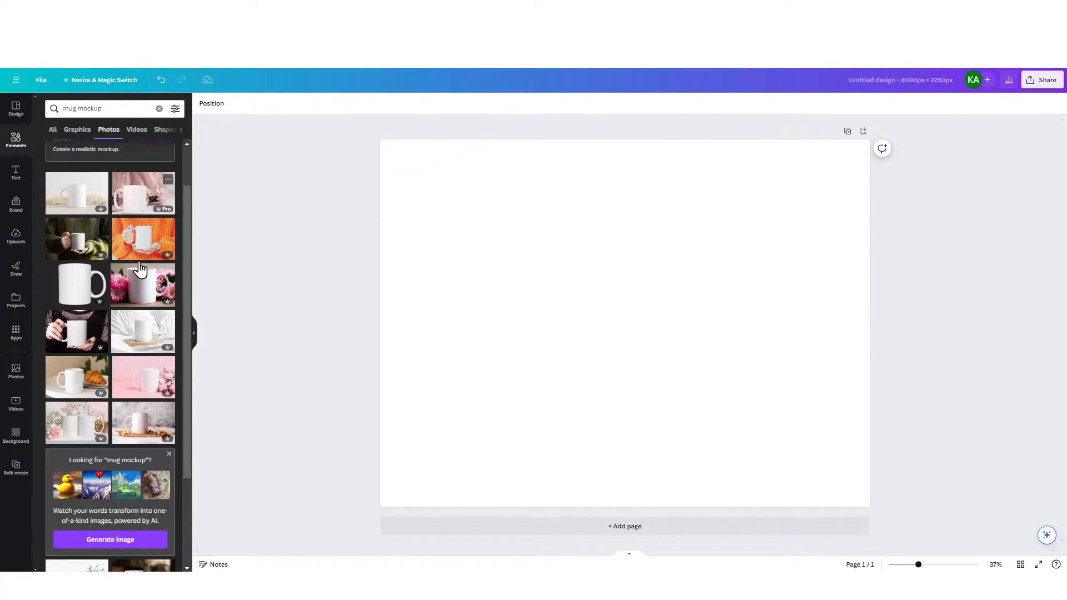
{"action": "scroll", "coordinate": [140, 268], "scroll_direction": "down", "scroll_amount": 10}
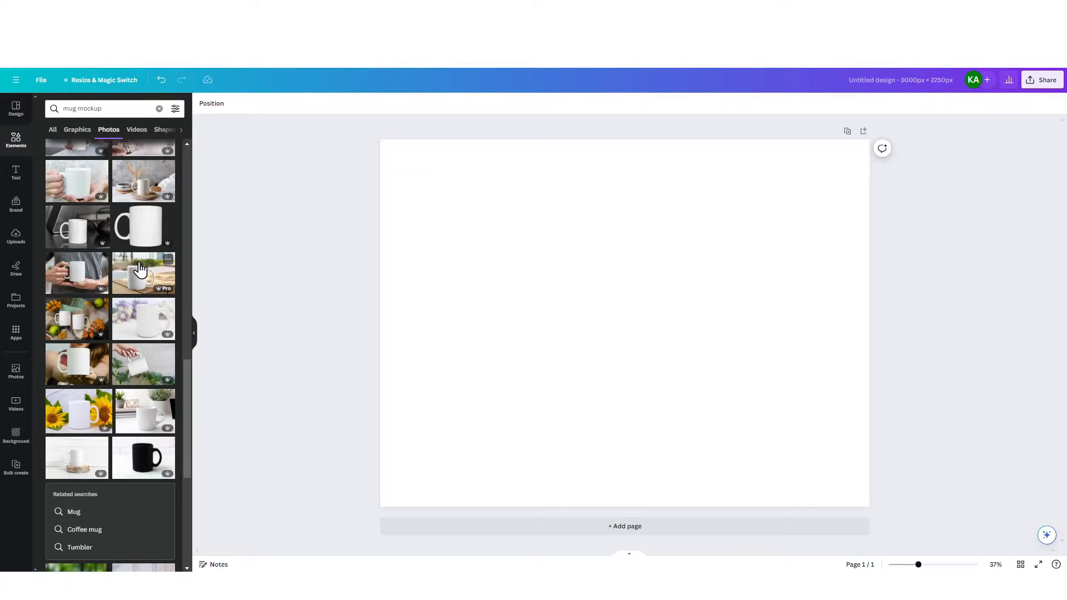
{"action": "scroll", "coordinate": [140, 273], "scroll_direction": "down", "scroll_amount": 3}
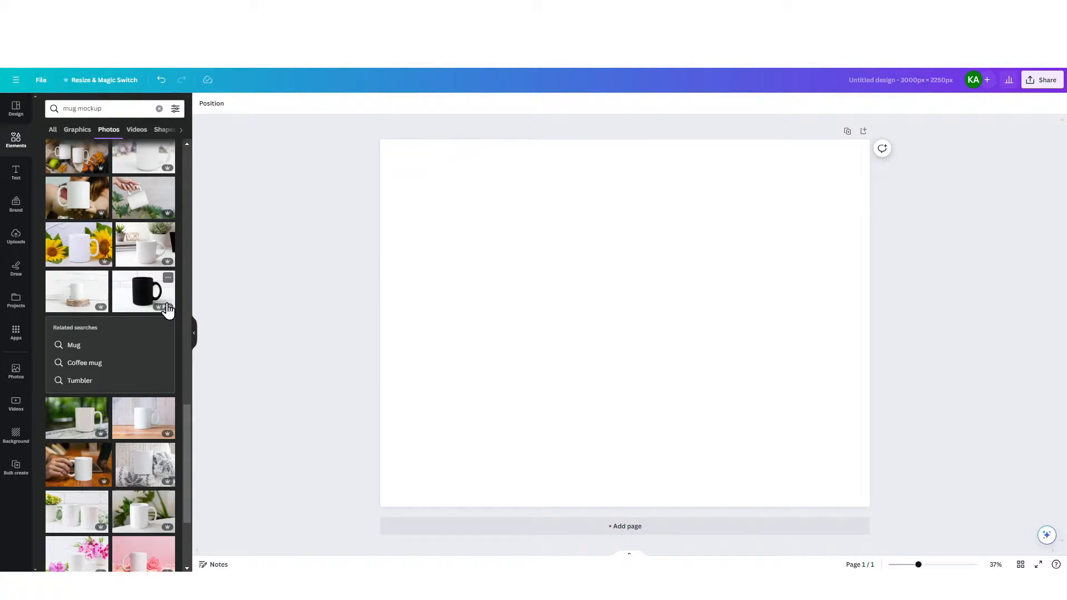
{"action": "scroll", "coordinate": [160, 251], "scroll_direction": "up", "scroll_amount": 5}
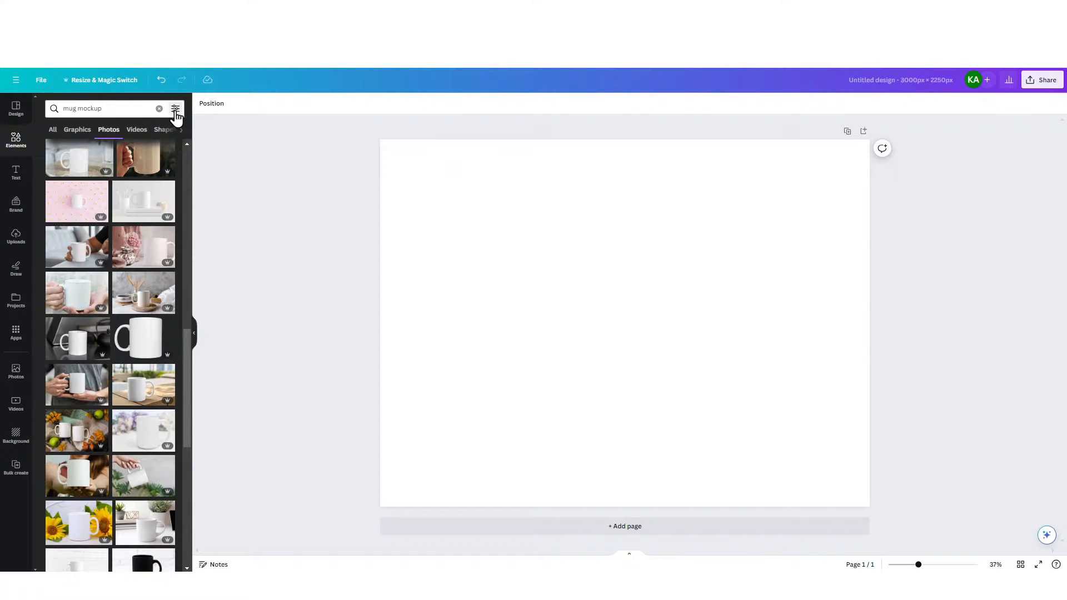
{"action": "left_click", "coordinate": [175, 110]}
{"action": "left_click", "coordinate": [58, 351]}
{"action": "scroll", "coordinate": [117, 274], "scroll_direction": "down", "scroll_amount": 10}
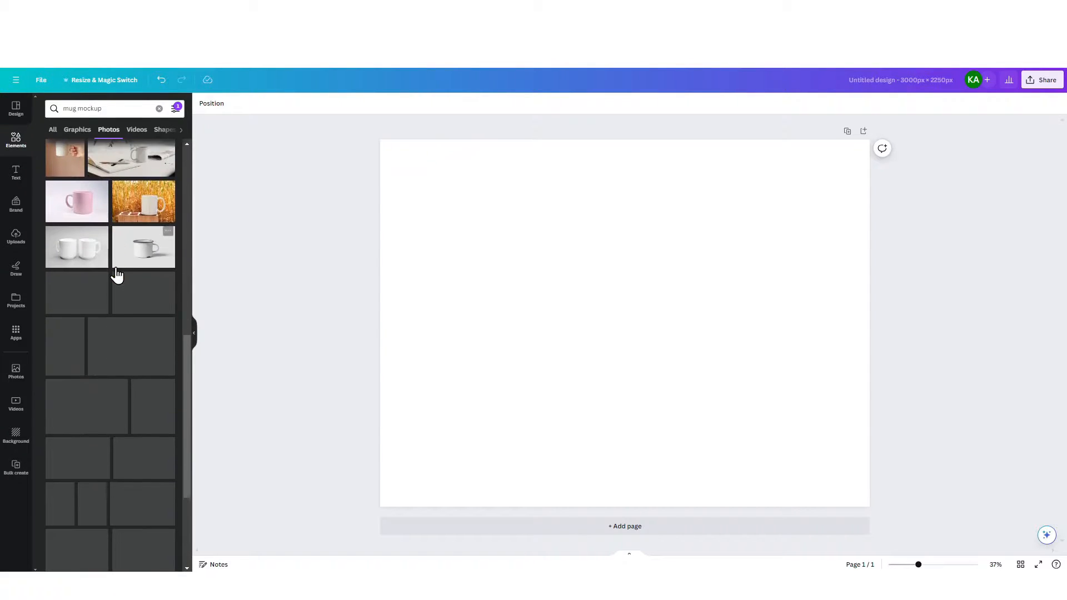
Add the photo of a hand holding a white mug against a cream sweater and enlarge it to fill the page
{"action": "left_click", "coordinate": [76, 348]}
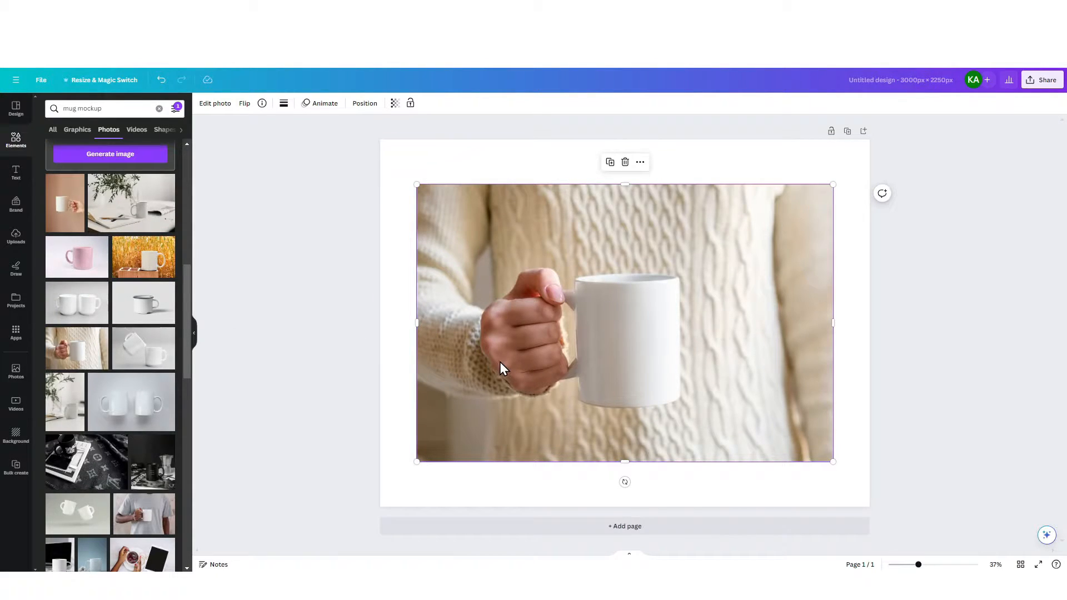
{"action": "left_click_drag", "start_coordinate": [487, 358], "coordinate": [451, 313]}
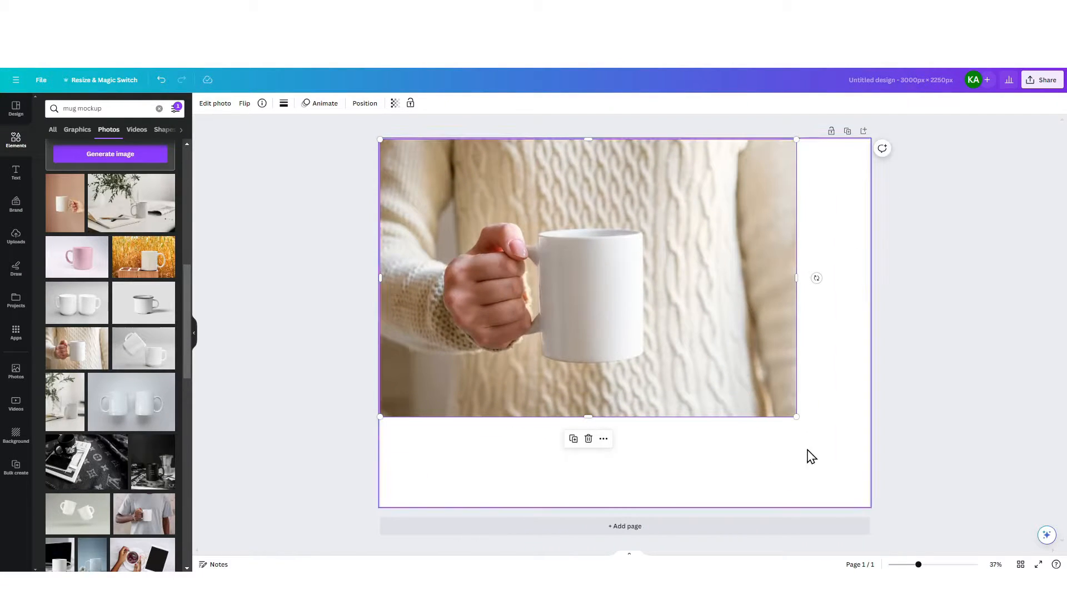
{"action": "left_click_drag", "start_coordinate": [801, 424], "coordinate": [896, 563]}
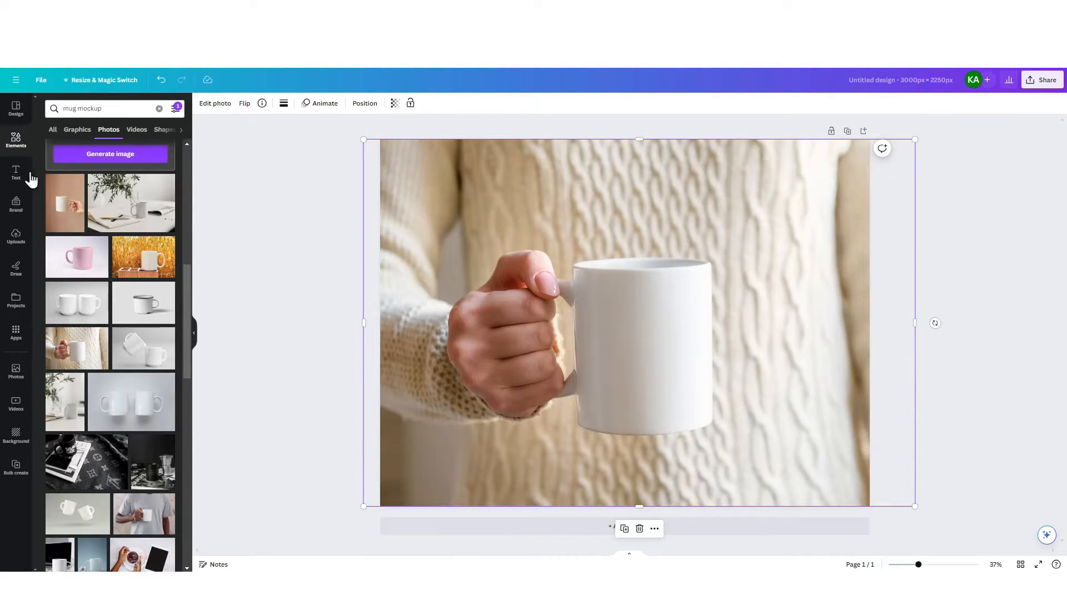
Add the uploaded pink floral "Mom's Garden" artwork to the page and shift it toward the right side of the mug
{"action": "left_click", "coordinate": [16, 236]}
{"action": "left_click", "coordinate": [113, 131]}
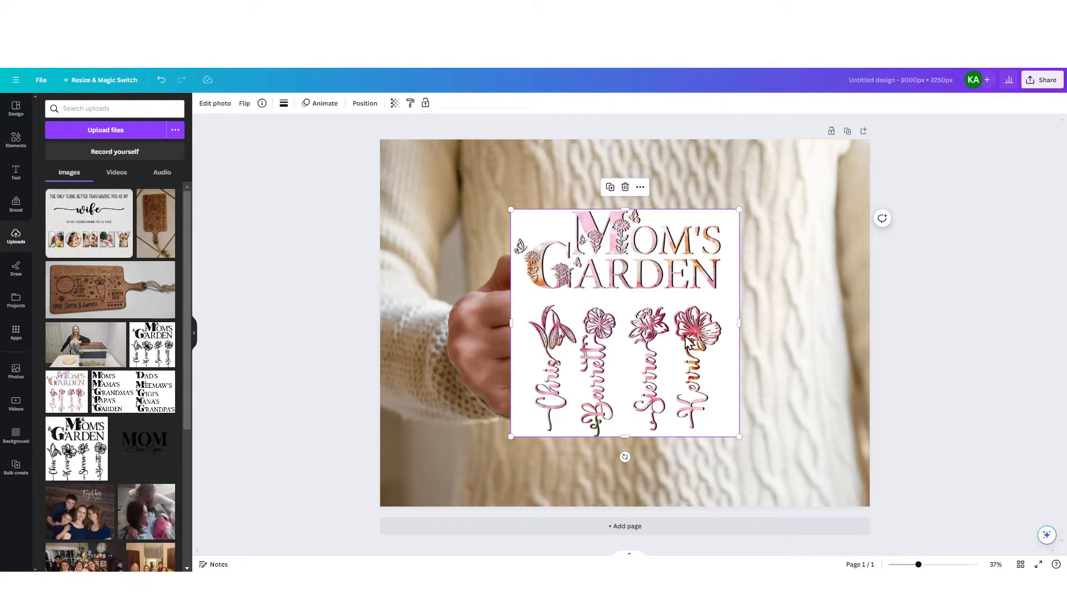
{"action": "left_click_drag", "start_coordinate": [695, 354], "coordinate": [742, 331]}
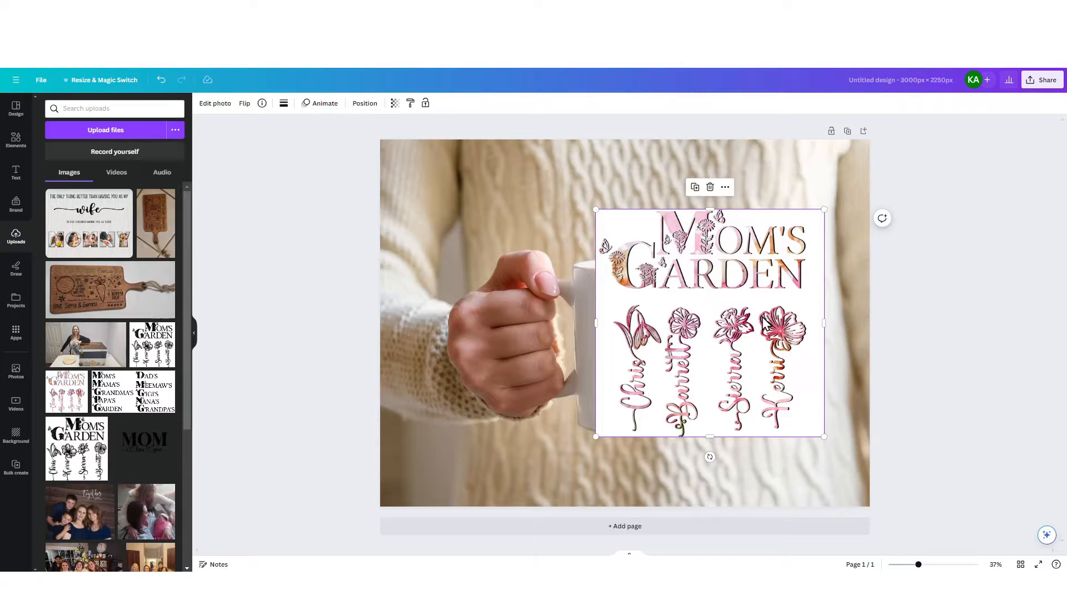
Remove the white background from the "Mom's Garden" artwork with BG Remover
{"action": "left_click", "coordinate": [210, 105]}
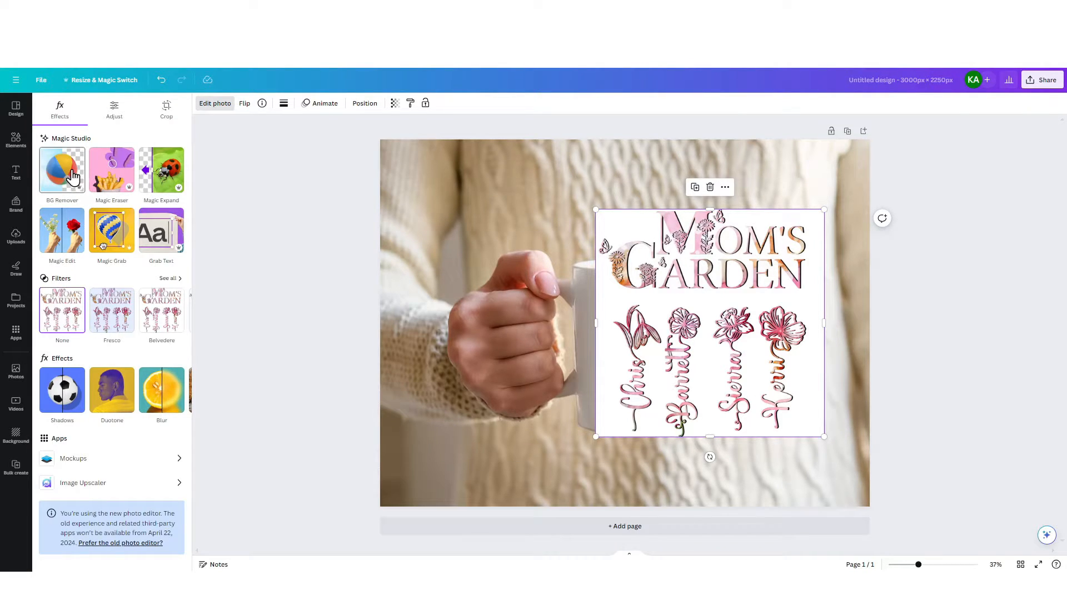
{"action": "left_click", "coordinate": [74, 179]}
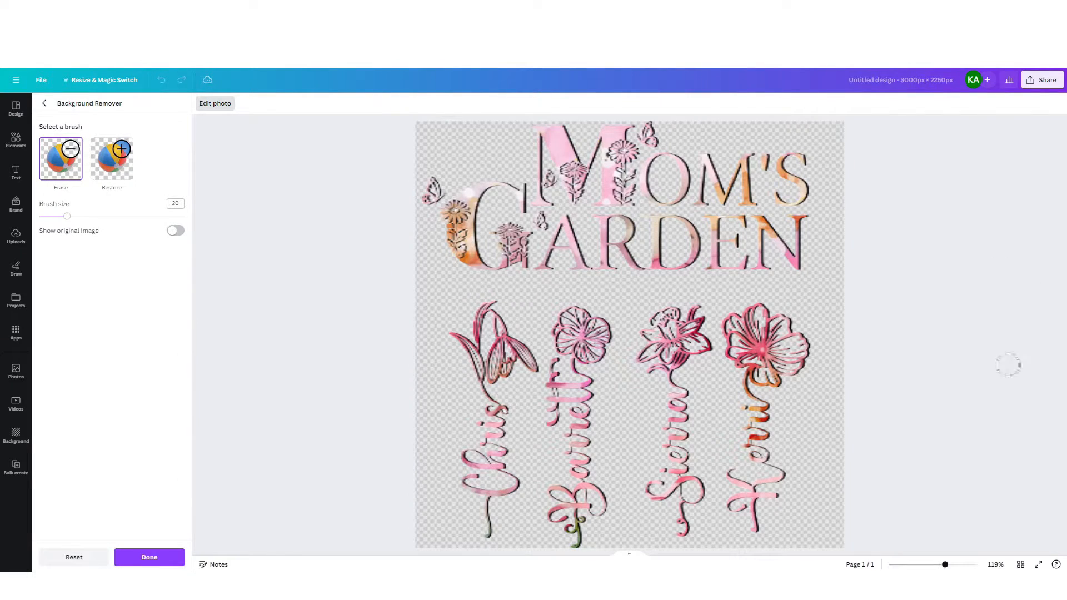
{"action": "left_click", "coordinate": [149, 557]}
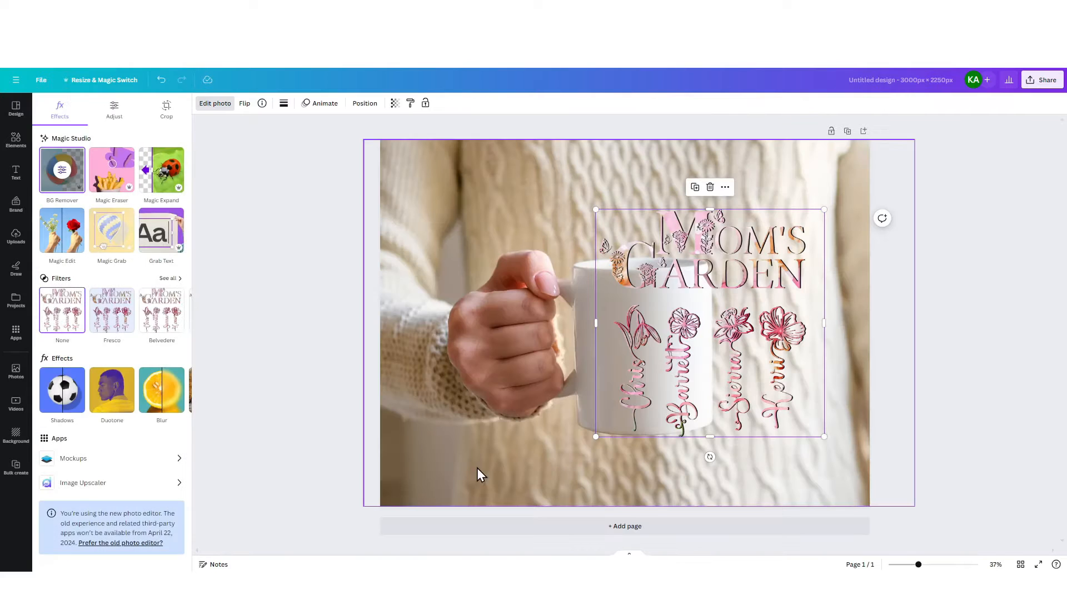
Shrink the "Mom's Garden" artwork and place it centered on the front of the white mug
{"action": "left_click_drag", "start_coordinate": [595, 207], "coordinate": [693, 306]}
{"action": "left_click_drag", "start_coordinate": [746, 332], "coordinate": [657, 323]}
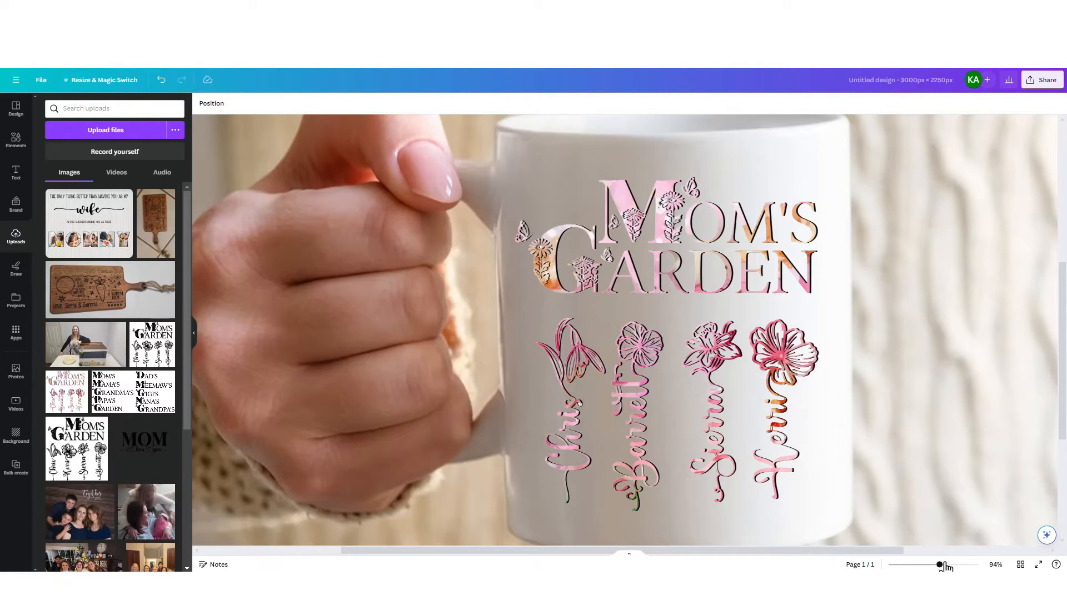
{"action": "left_click_drag", "start_coordinate": [941, 564], "coordinate": [924, 565]}
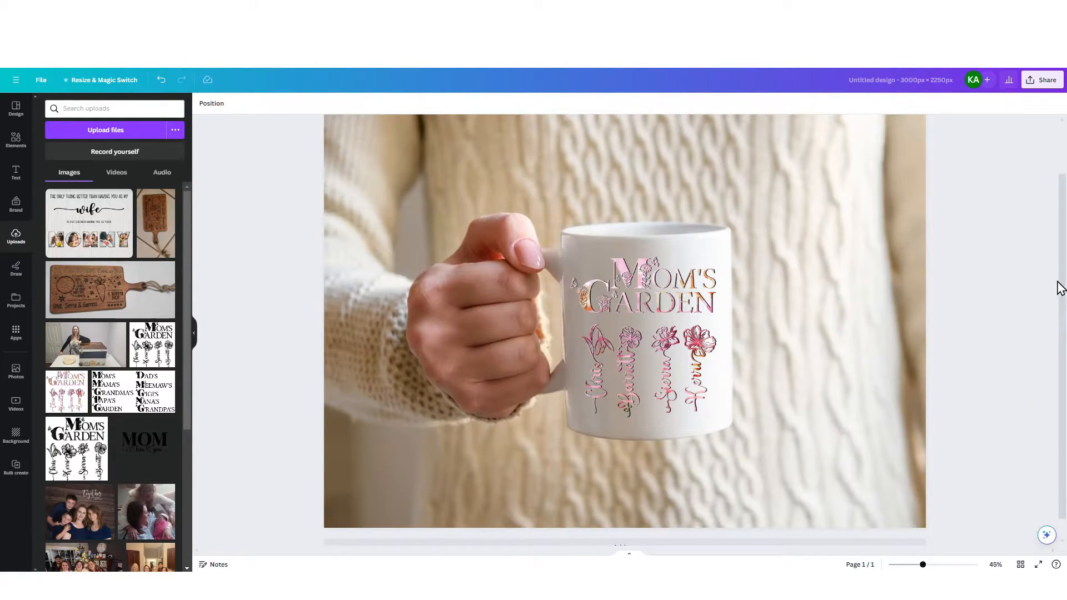
Download the finished mug mockup as a PNG file
{"action": "left_click", "coordinate": [1048, 83]}
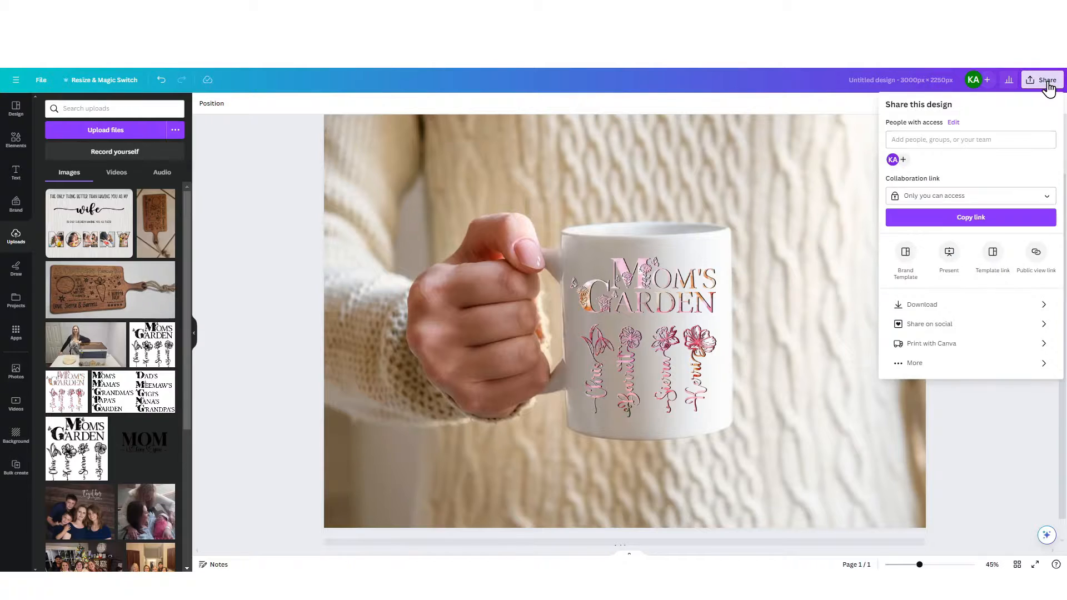
{"action": "left_click", "coordinate": [963, 304]}
{"action": "left_click", "coordinate": [1004, 147]}
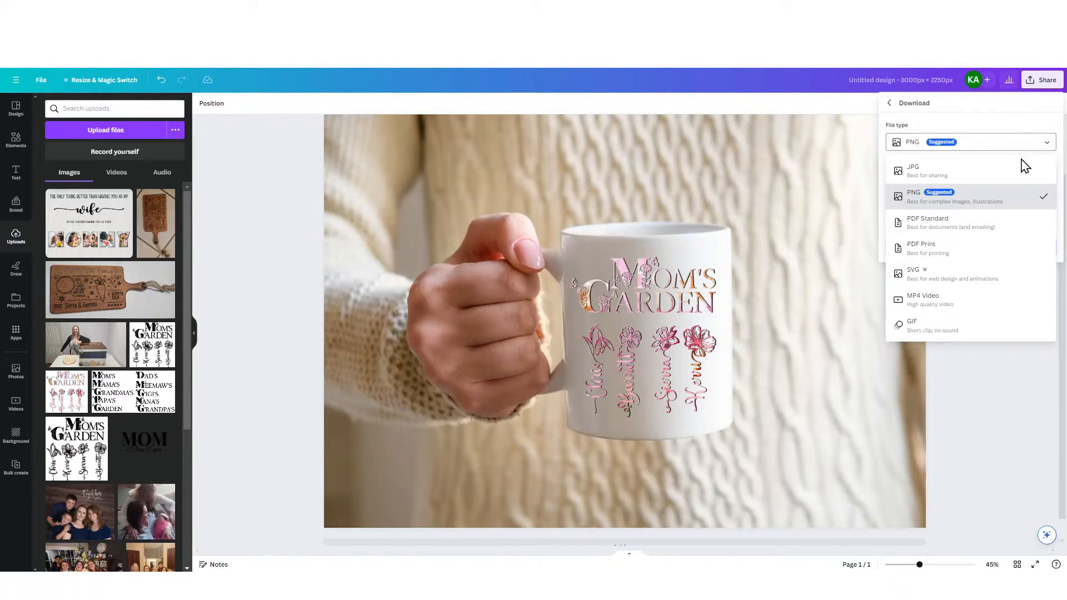
{"action": "left_click", "coordinate": [997, 202]}
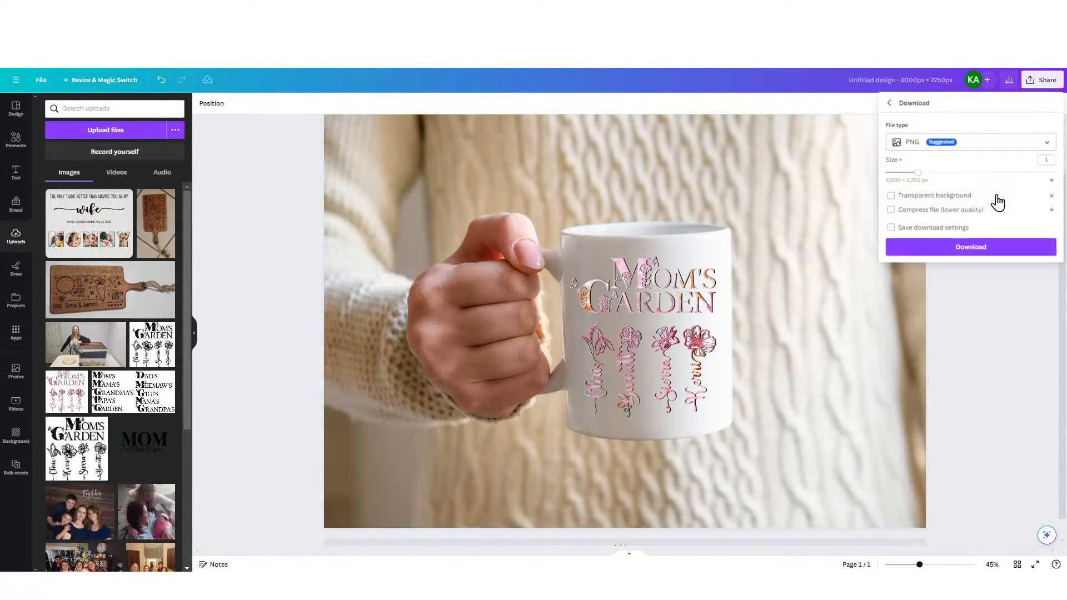
{"action": "left_click", "coordinate": [997, 250]}
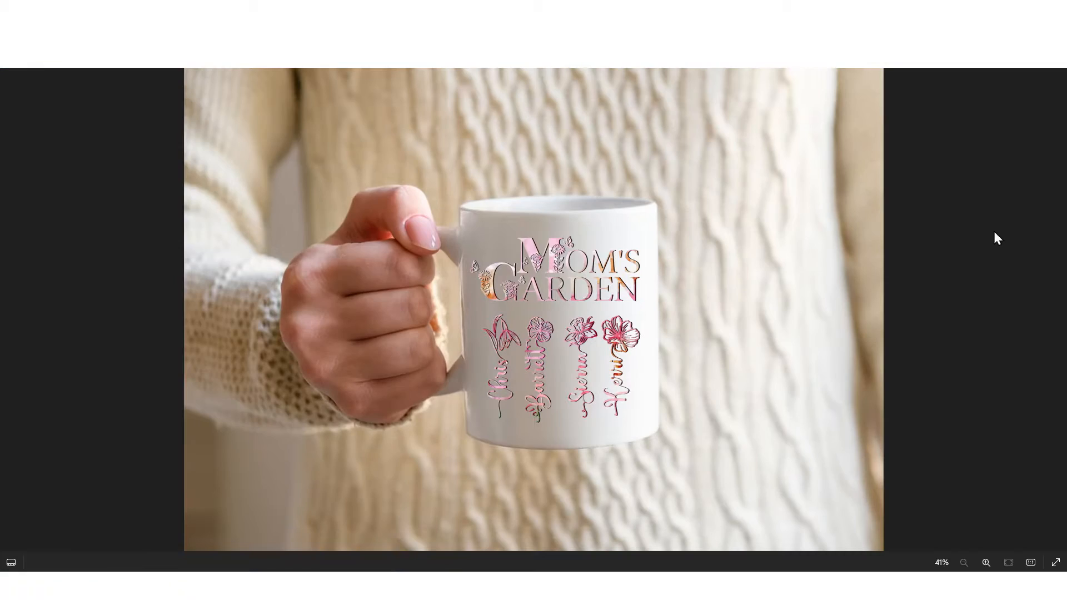
Save a copy of the finished mug mockup image from the photo viewer
{"action": "right_click", "coordinate": [705, 229]}
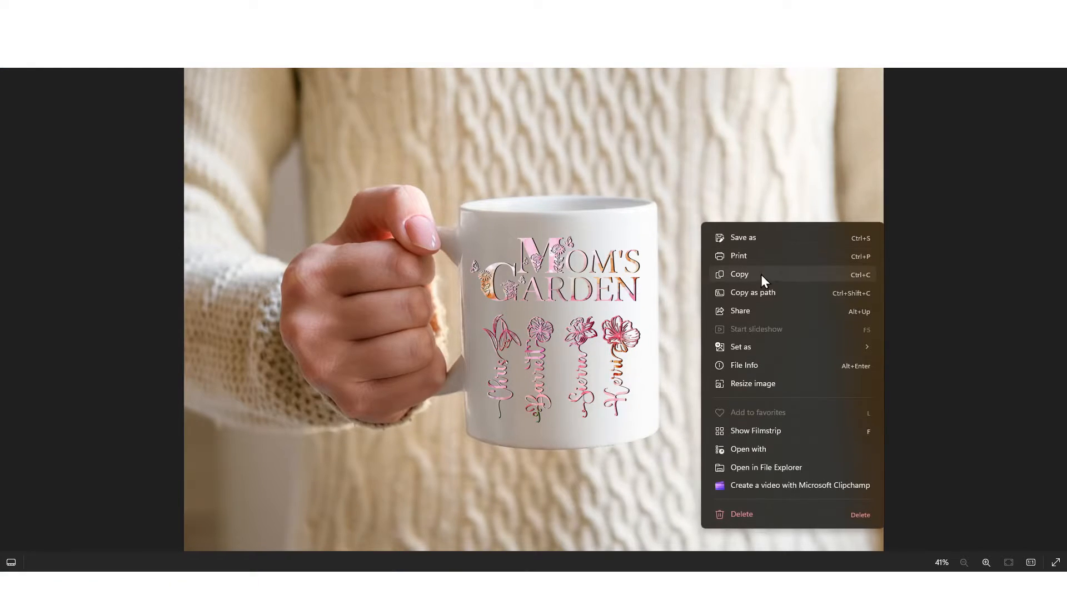
{"action": "left_click", "coordinate": [799, 240]}
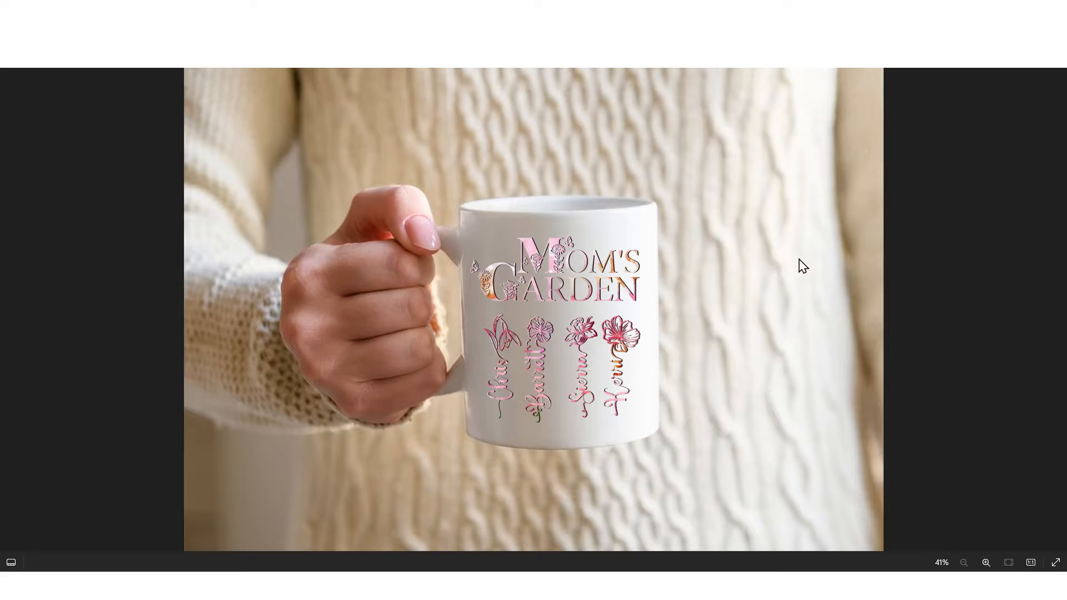
{"action": "left_click", "coordinate": [914, 240]}
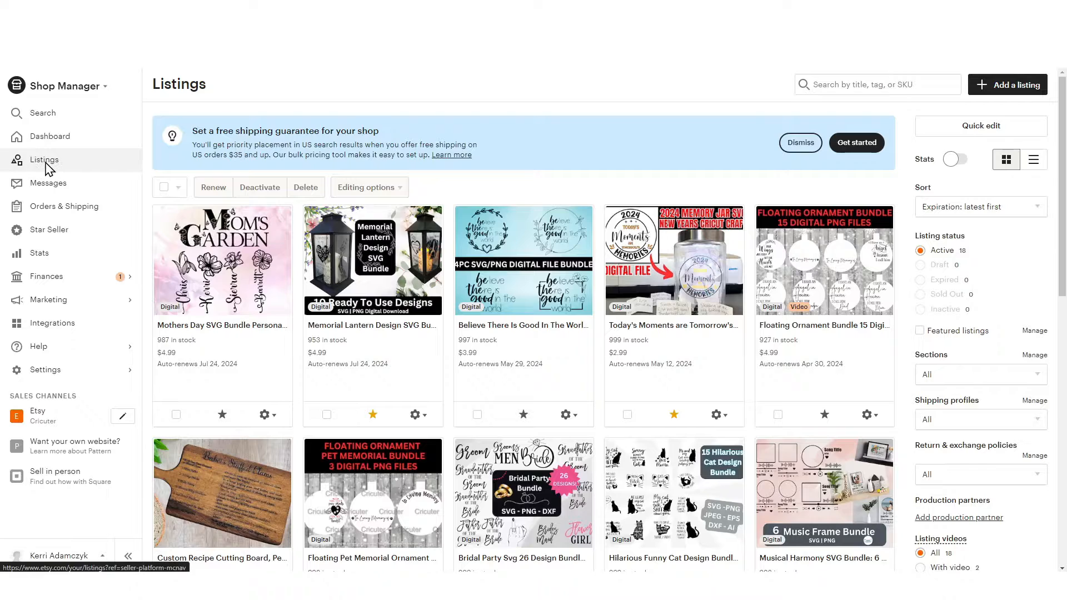
Switch to Etsy Shop Manager and start a new listing with the item type Physical item
{"action": "left_click", "coordinate": [1018, 85]}
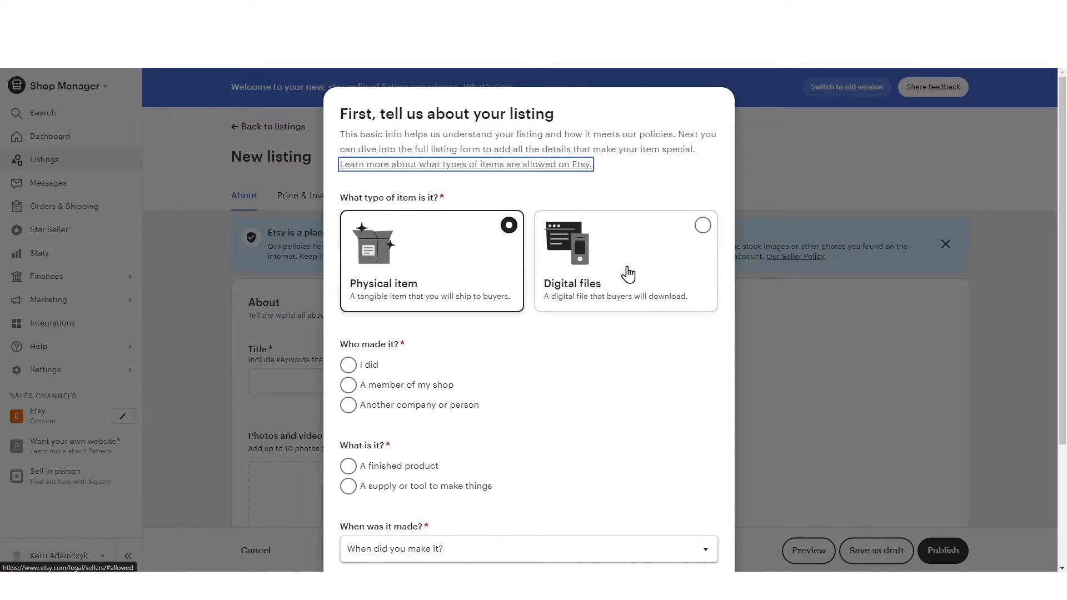
{"action": "left_click", "coordinate": [665, 268]}
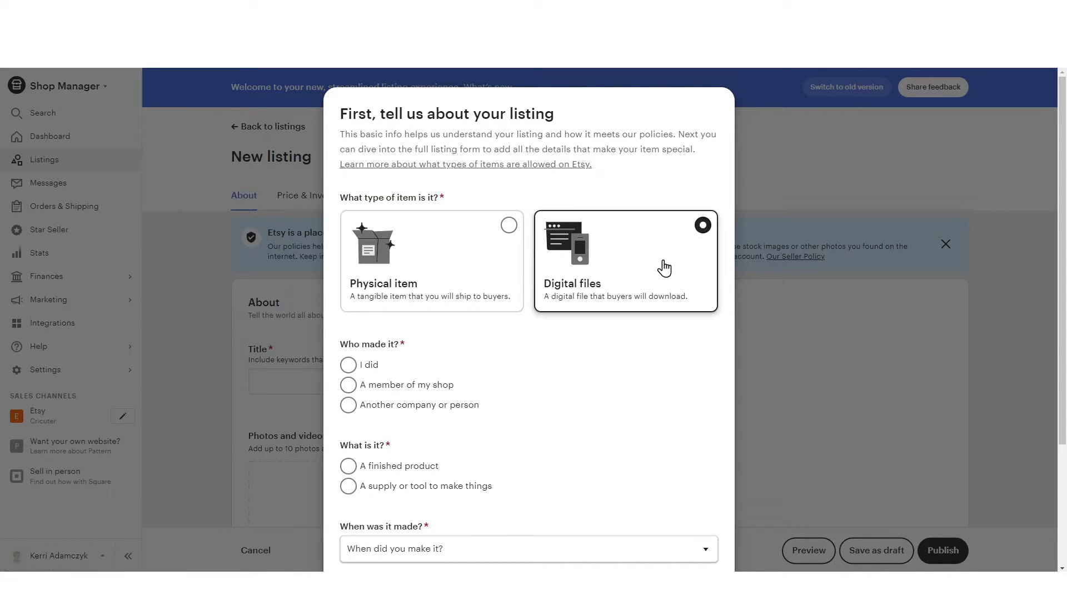
{"action": "left_click", "coordinate": [509, 227]}
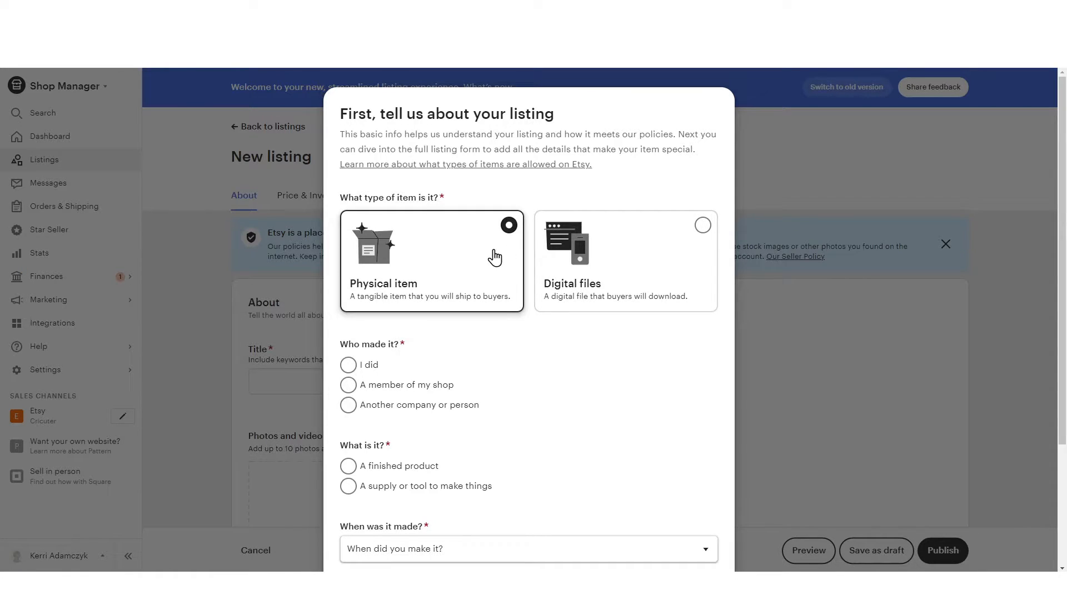
Declare the item as made by "I did", a finished product and Made To Order, and continue to the listing form
{"action": "scroll", "coordinate": [509, 245], "scroll_direction": "down", "scroll_amount": 2}
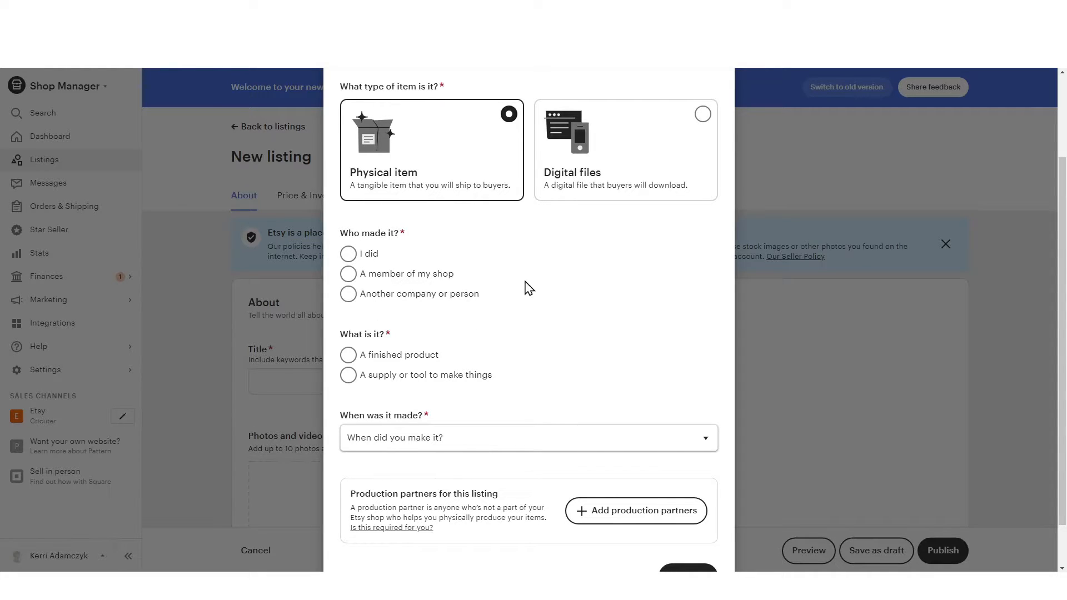
{"action": "left_click", "coordinate": [349, 255]}
{"action": "scroll", "coordinate": [528, 268], "scroll_direction": "down", "scroll_amount": 2}
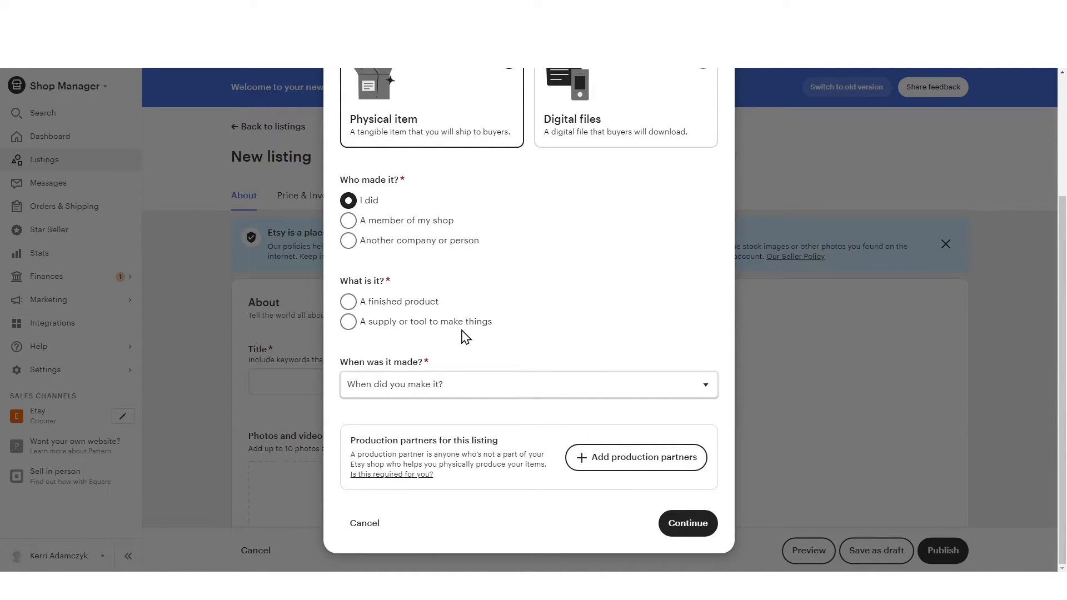
{"action": "left_click", "coordinate": [348, 301]}
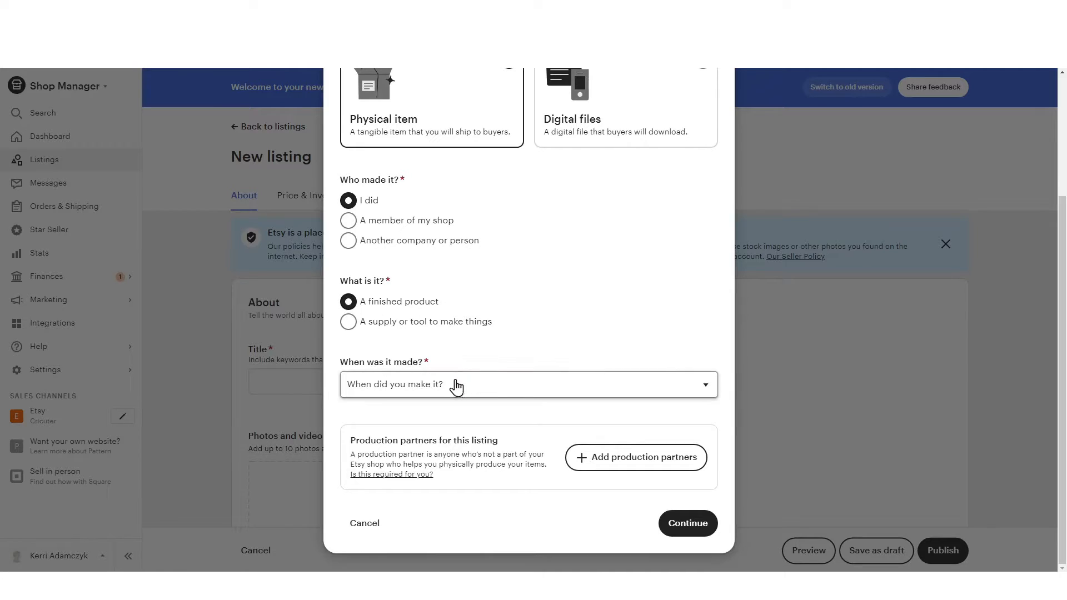
{"action": "left_click", "coordinate": [456, 387]}
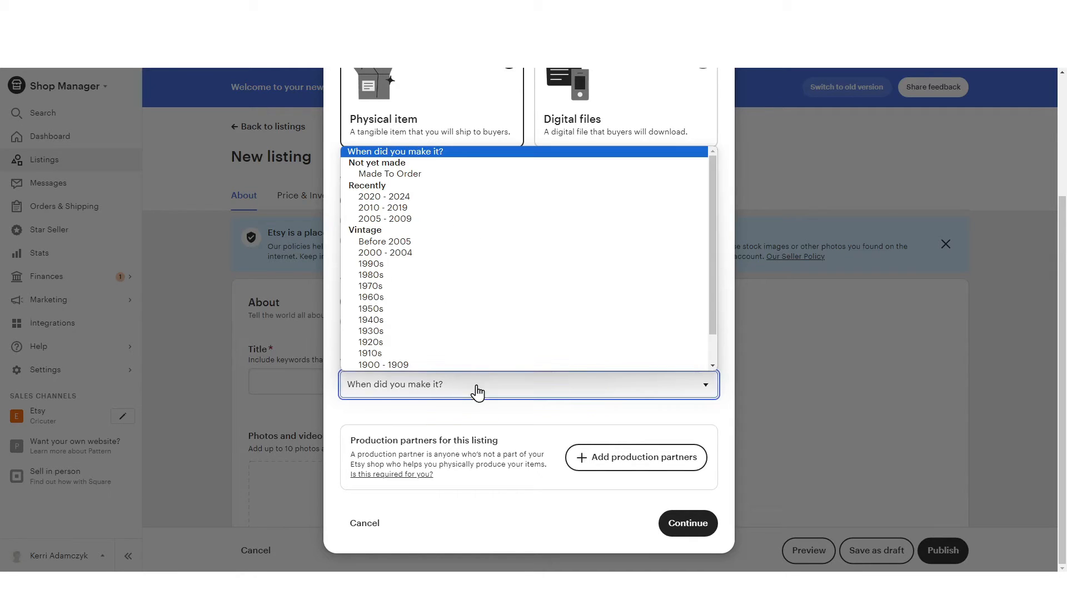
{"action": "left_click", "coordinate": [463, 176]}
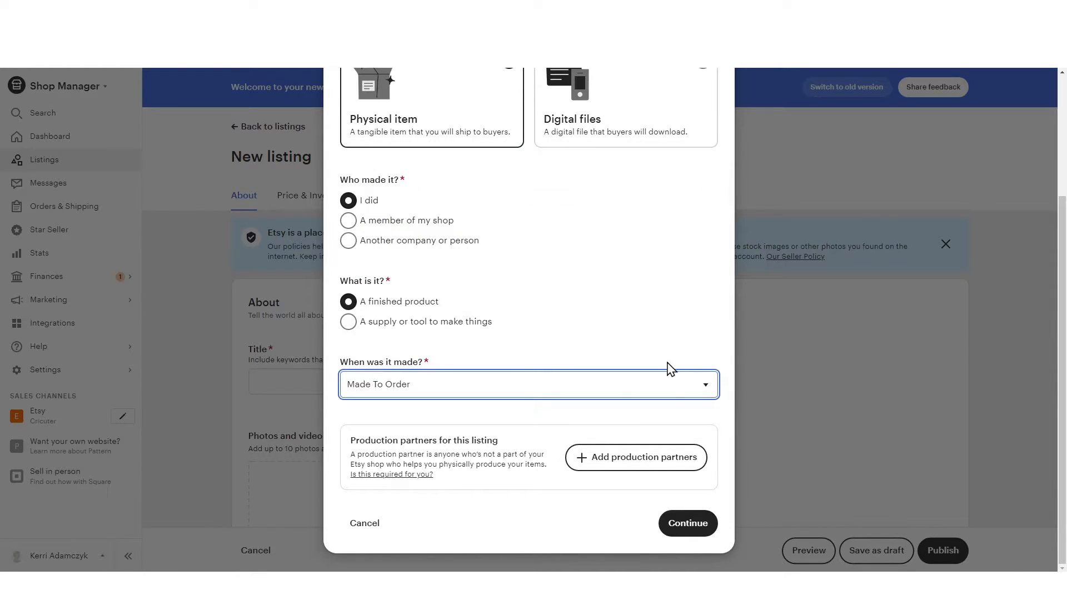
{"action": "left_click", "coordinate": [688, 524]}
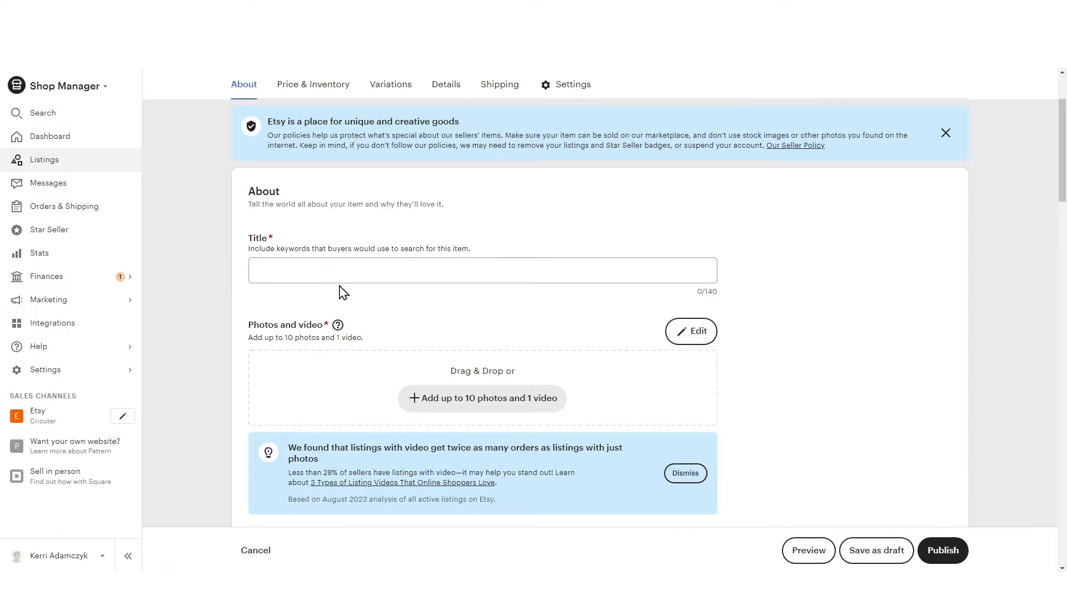
Ask ChatGPT to "list 10 etsy titles for a listing about personalized mothers day mugs with birth flowers with a name attached to the flowers"
{"action": "left_click", "coordinate": [328, 270]}
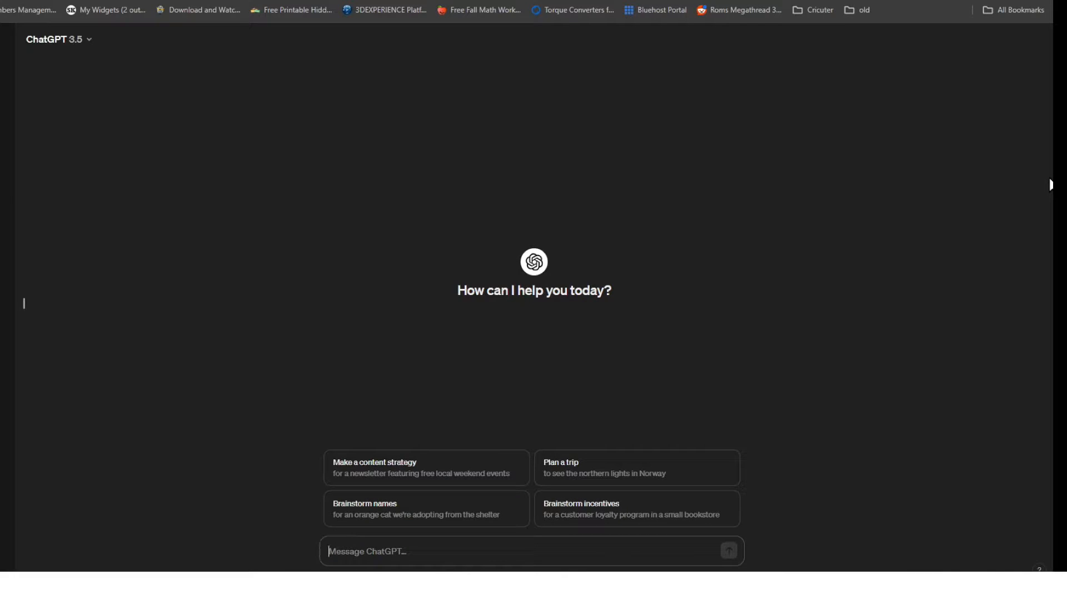
{"action": "type", "text": "list 10 "}
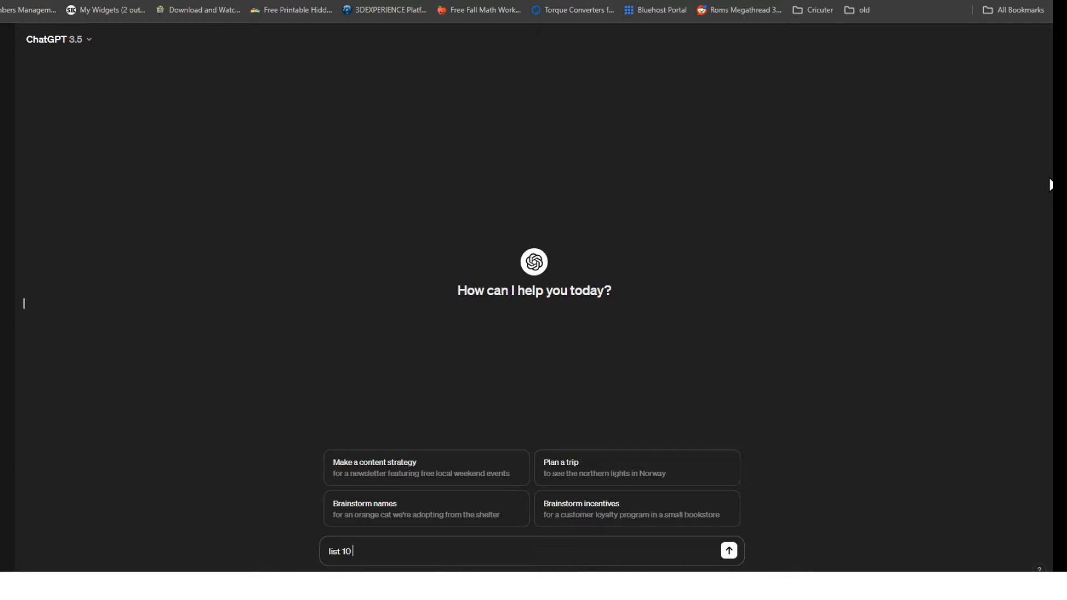
{"action": "type", "text": "etsy titles for a listing about personalized"}
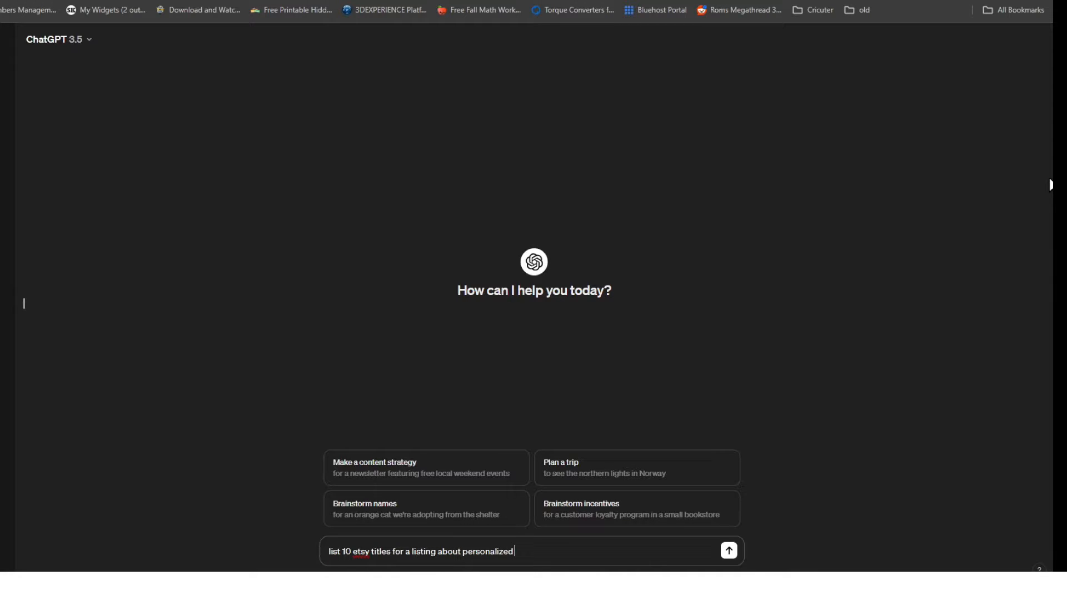
{"action": "type", "text": " mothers day mugs with birth flowers with a"}
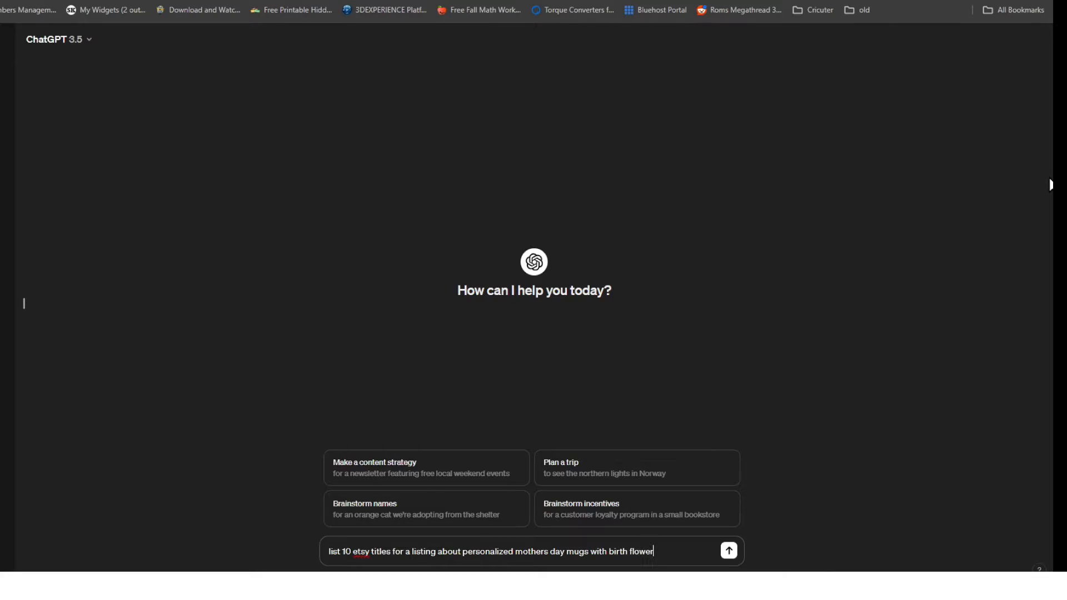
{"action": "type", "text": " name attached to the flowers."}
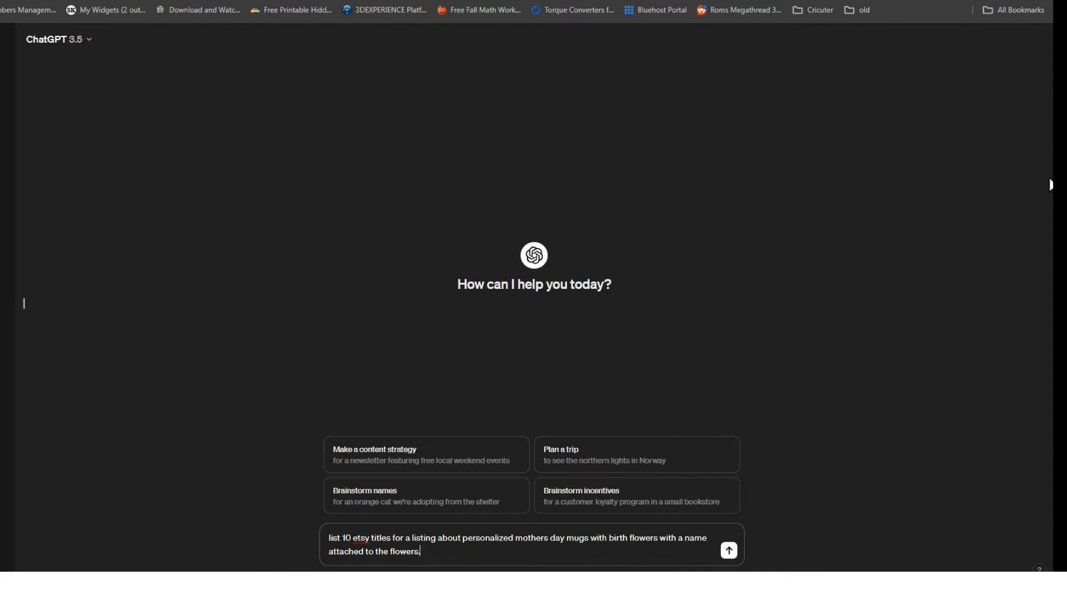
{"action": "key", "text": "Return"}
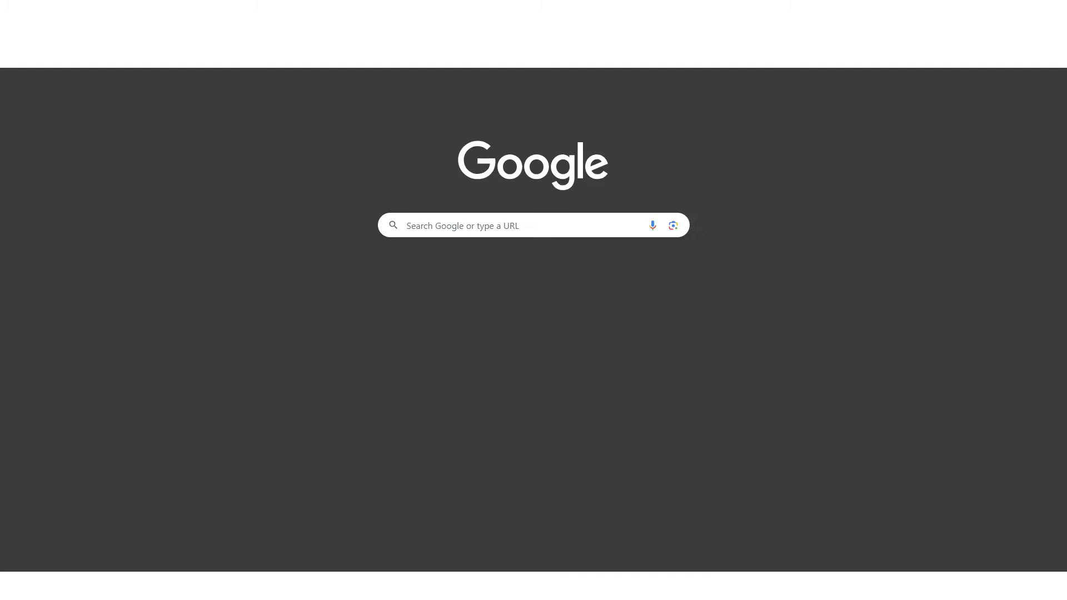
Search Etsy for "birth flower name mug" and examine the titles of the matching listings
{"action": "type", "text": "et"}
{"action": "key", "text": "Return"}
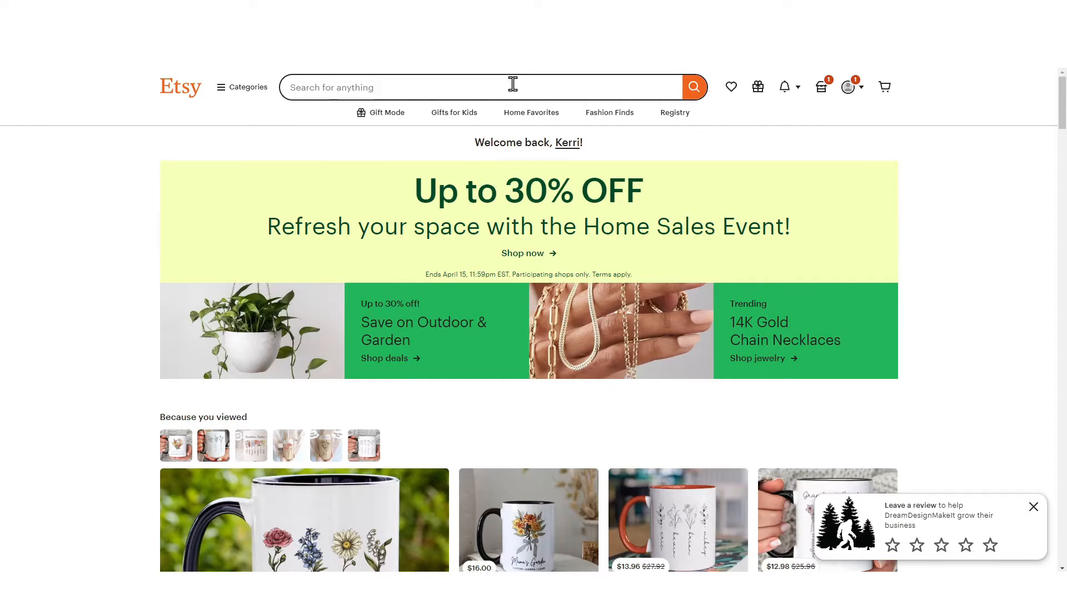
{"action": "type", "text": "birth flow"}
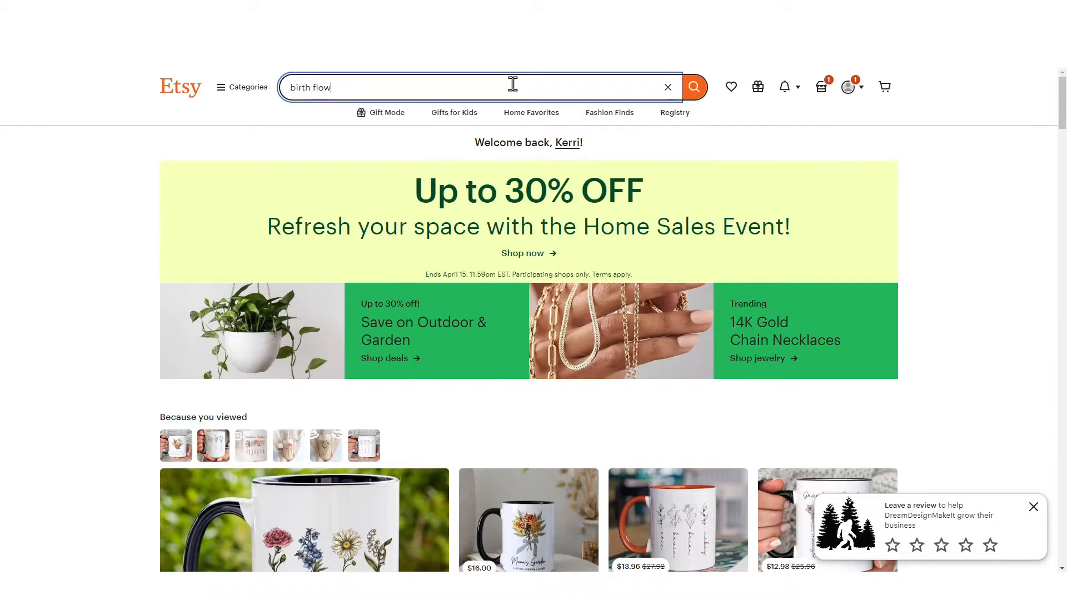
{"action": "type", "text": "er name mug"}
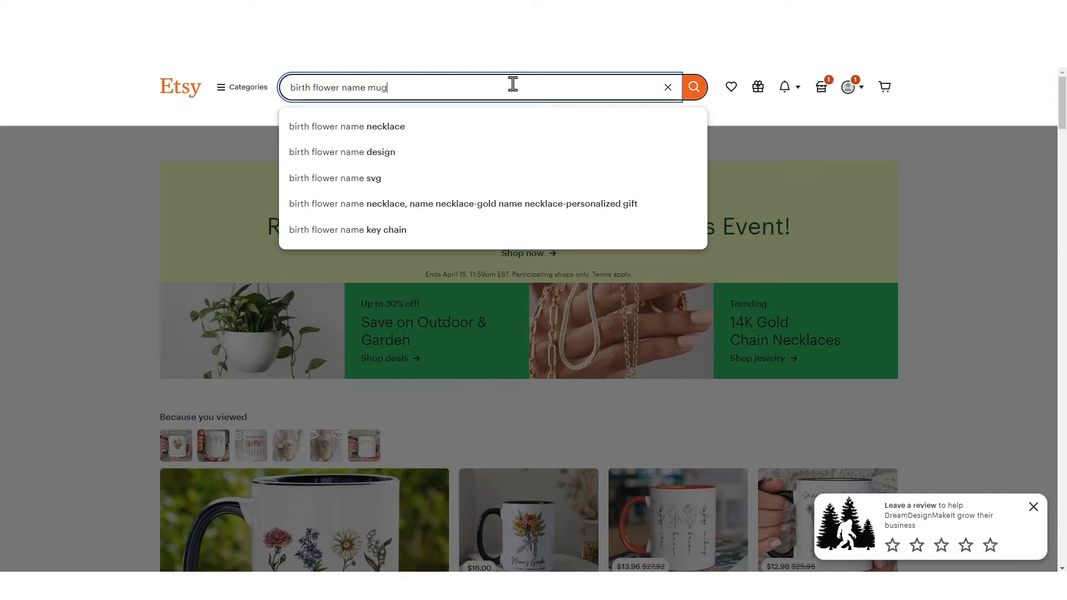
{"action": "key", "text": "Return"}
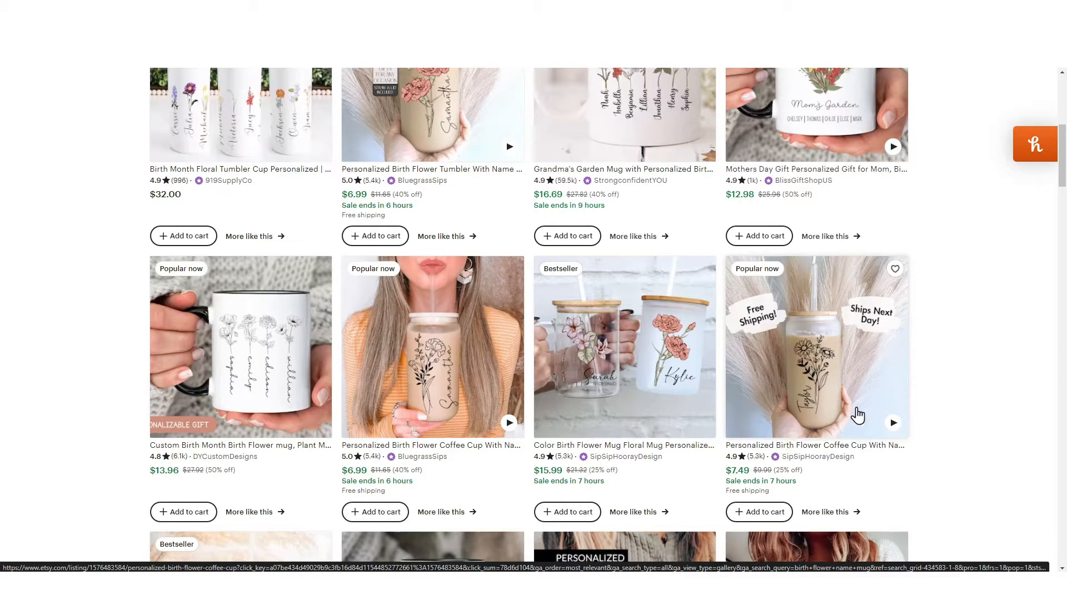
{"action": "scroll", "coordinate": [917, 428], "scroll_direction": "down", "scroll_amount": 3}
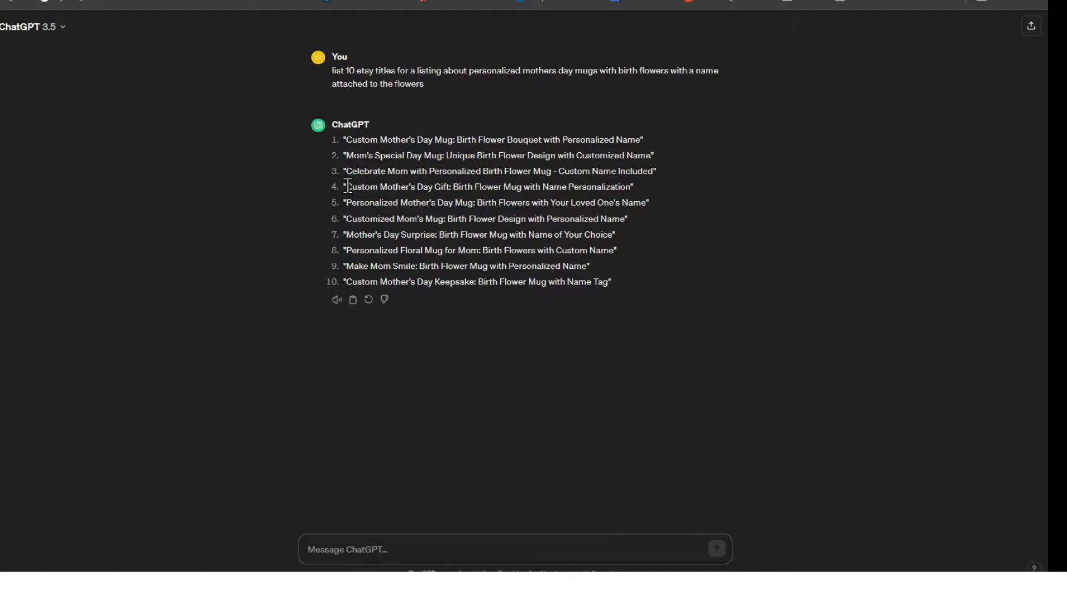
{"action": "left_click_drag", "start_coordinate": [347, 187], "coordinate": [449, 187]}
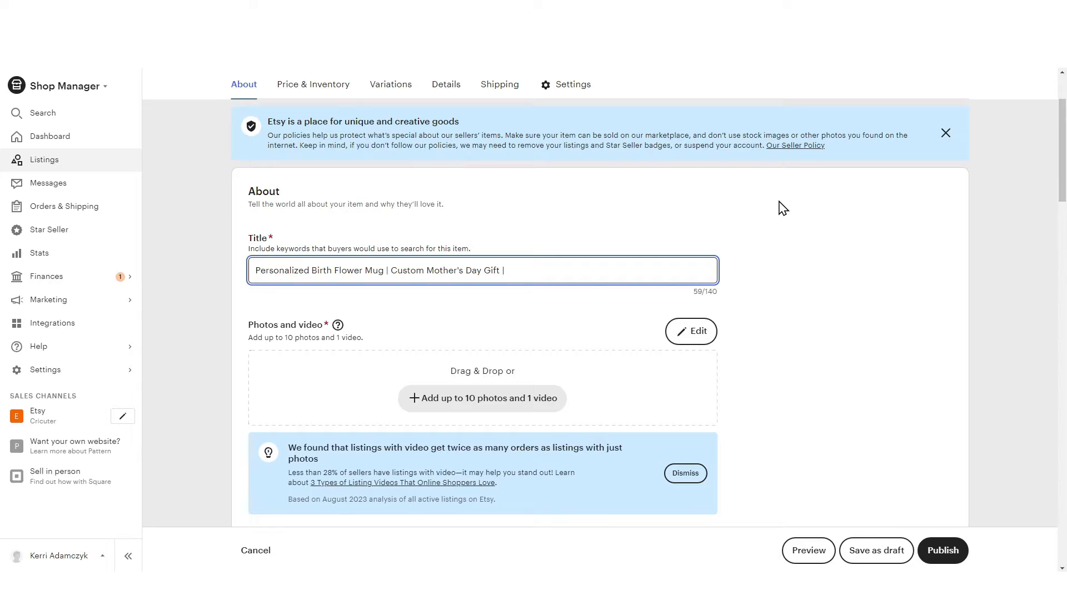
Complete the new listing's title with "Grandma's Garden | Birth Month Flowers Mothers Day Mug | Gifts for Her"
{"action": "type", "text": "Grandma's Garden | Birth Month Flowers "}
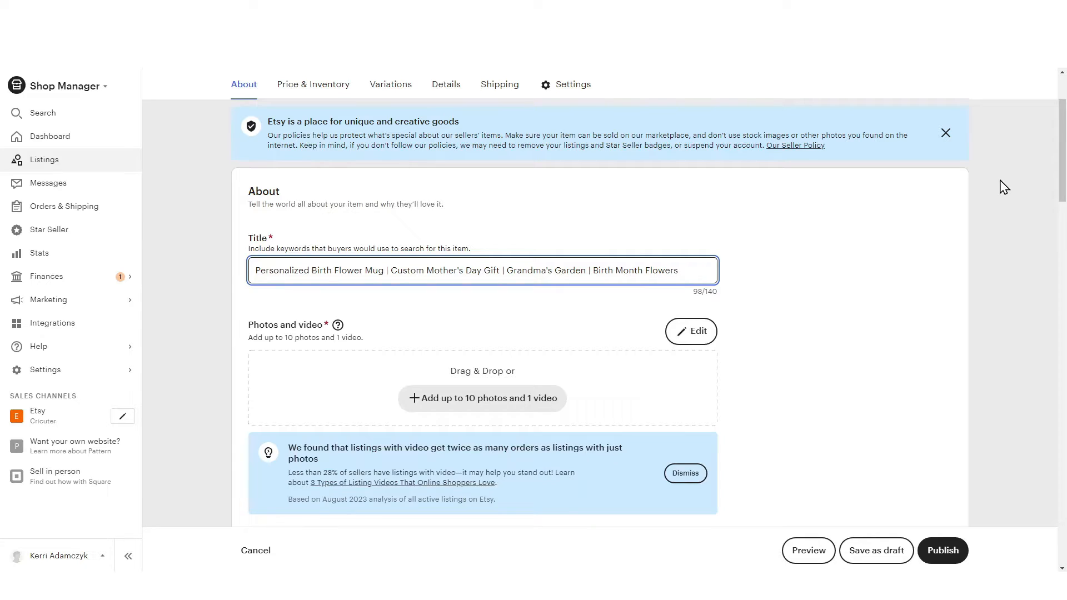
{"action": "type", "text": "Mothers Day Mug | Gifts for Her"}
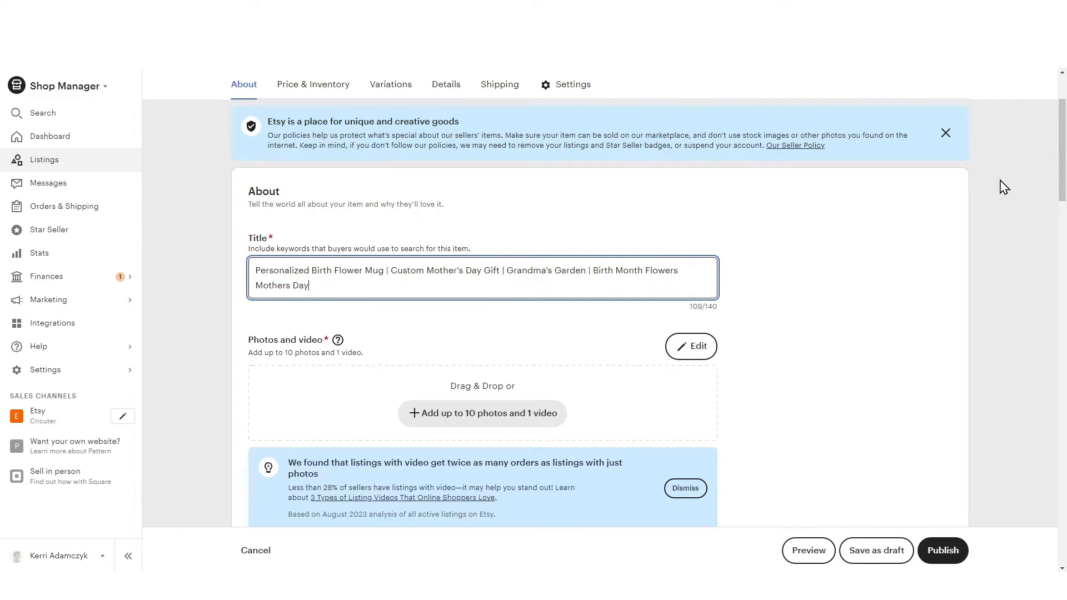
Upload the mug mockup image, the coffee-pouring video and EnSpire_20240324_153538.png to the listing's photos and video
{"action": "scroll", "coordinate": [427, 249], "scroll_direction": "down", "scroll_amount": 2}
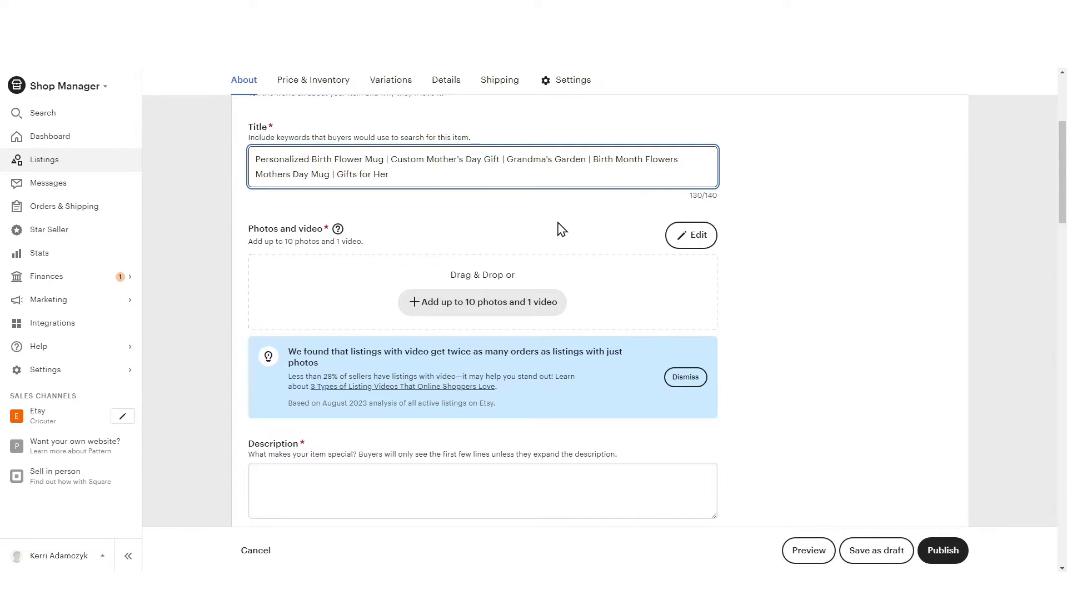
{"action": "left_click", "coordinate": [529, 315]}
{"action": "left_click", "coordinate": [772, 472]}
{"action": "left_click", "coordinate": [796, 552]}
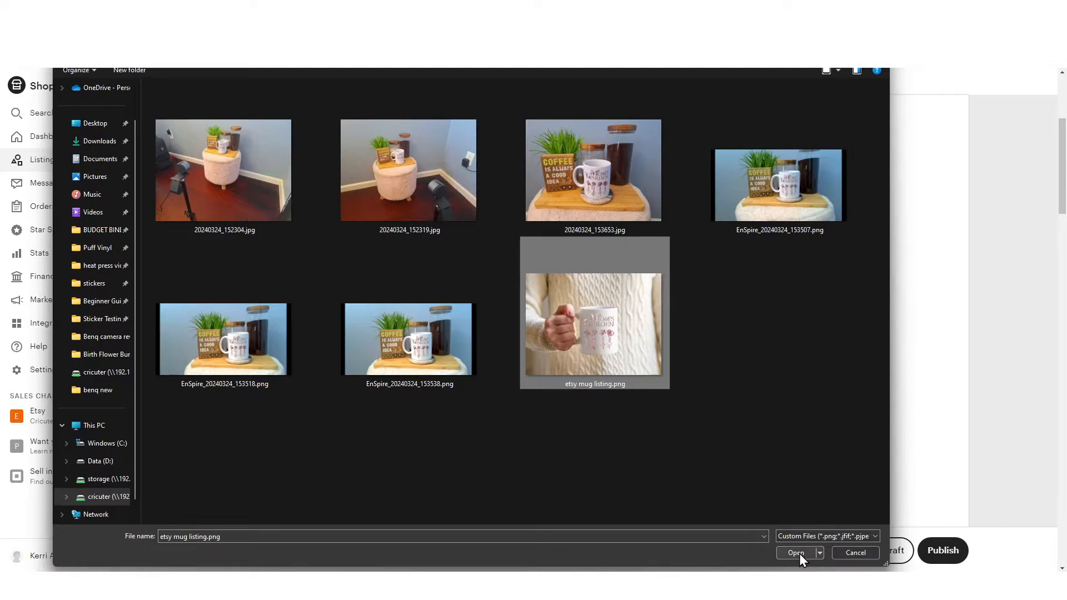
{"action": "left_click", "coordinate": [800, 554]}
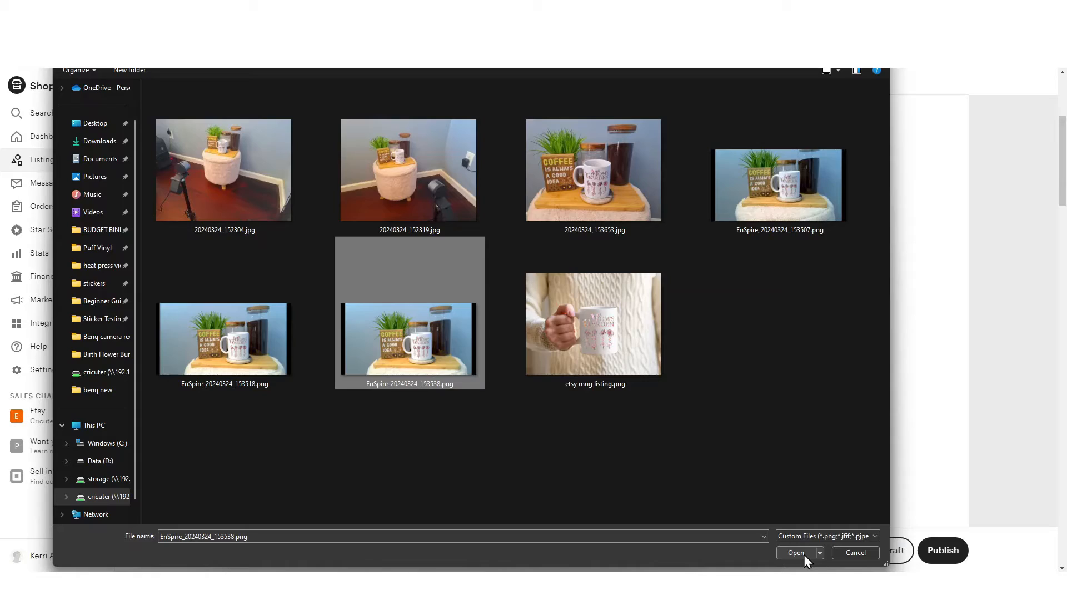
{"action": "left_click", "coordinate": [796, 552]}
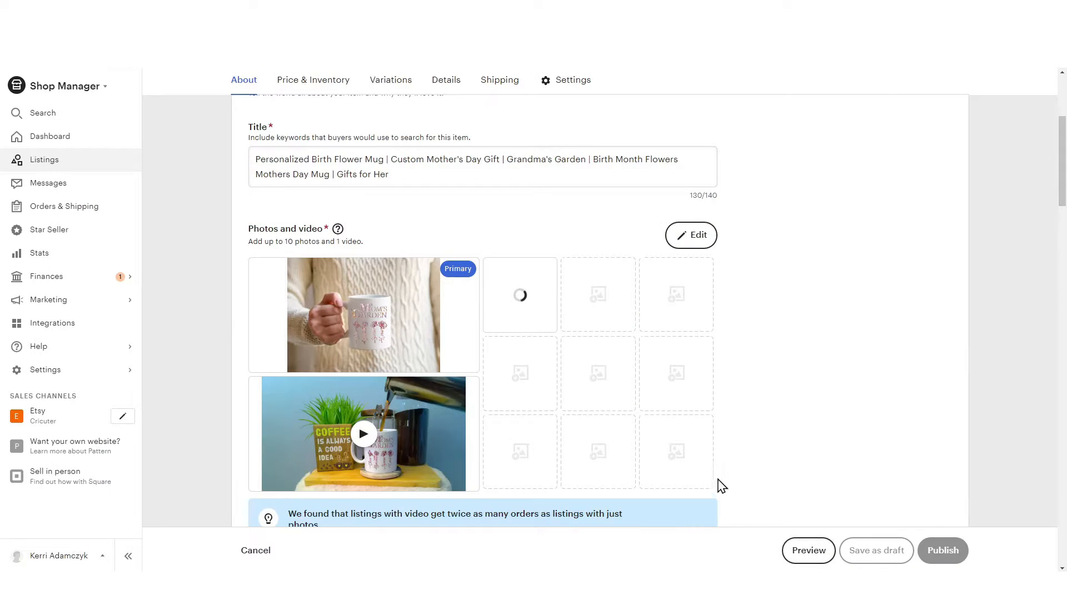
In ChatGPT, enter "write me an etsy description for a mothers day mug with personalized birth month flowers with loved ones names connected to the flowers"
{"action": "scroll", "coordinate": [717, 481], "scroll_direction": "down", "scroll_amount": 5}
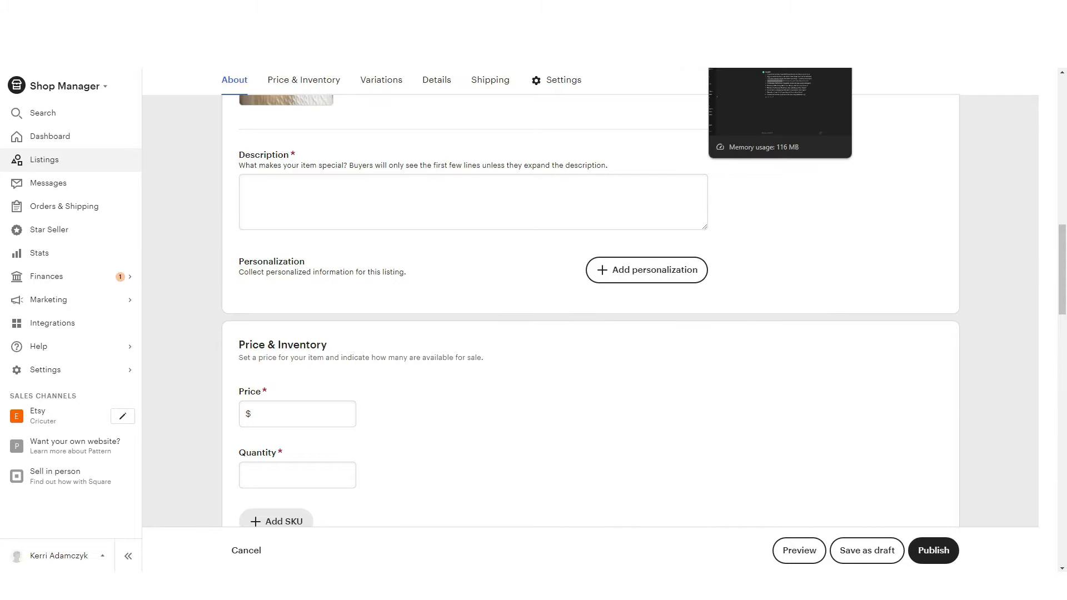
{"action": "left_click", "coordinate": [778, 11]}
{"action": "left_click", "coordinate": [410, 542]}
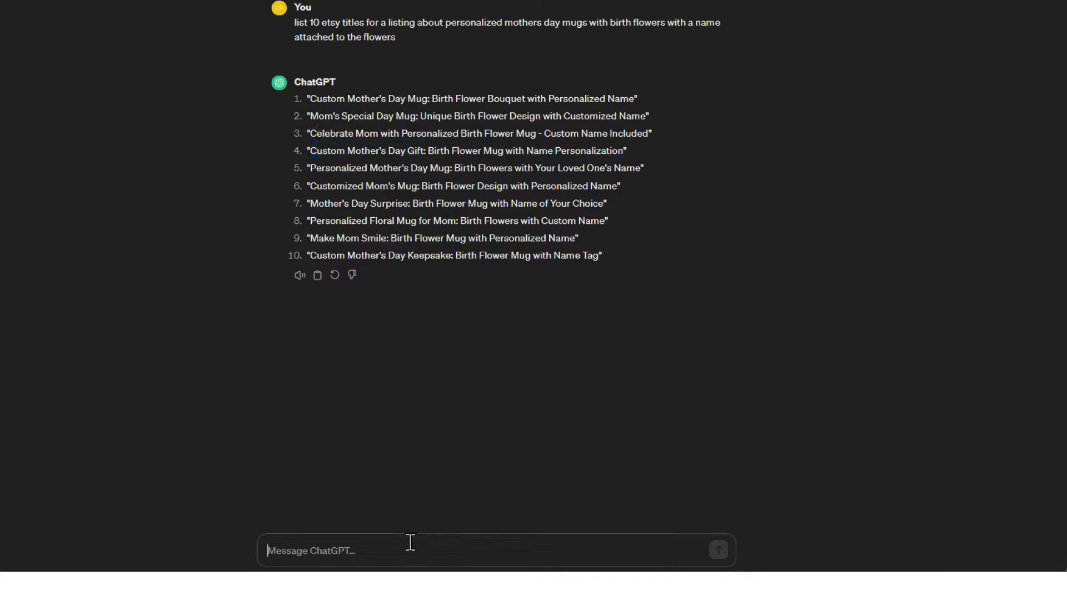
{"action": "type", "text": "write me a"}
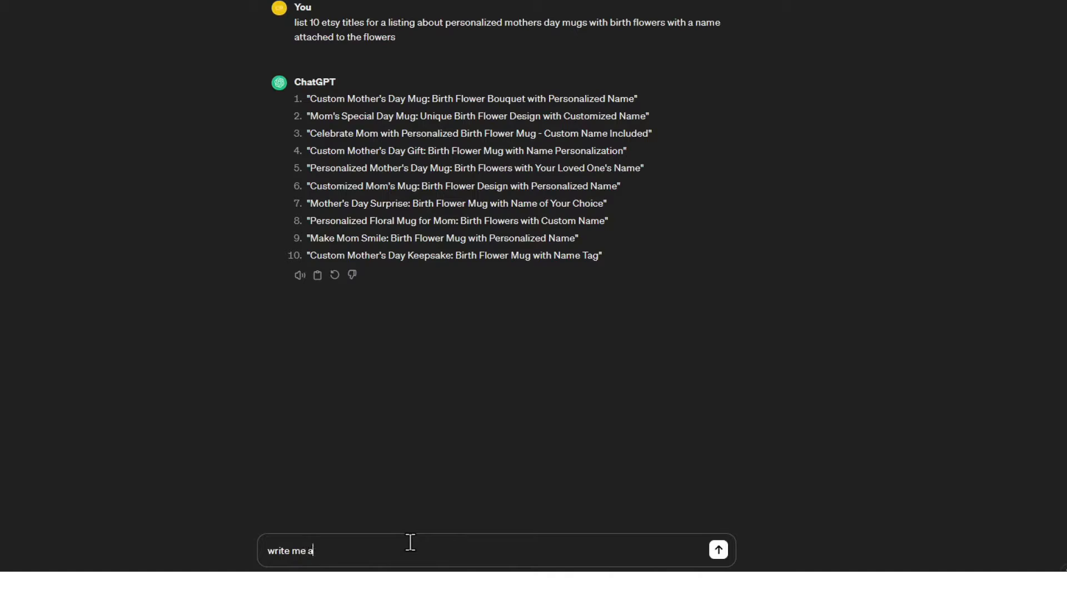
{"action": "type", "text": "n etsy description for a mothers day mug "}
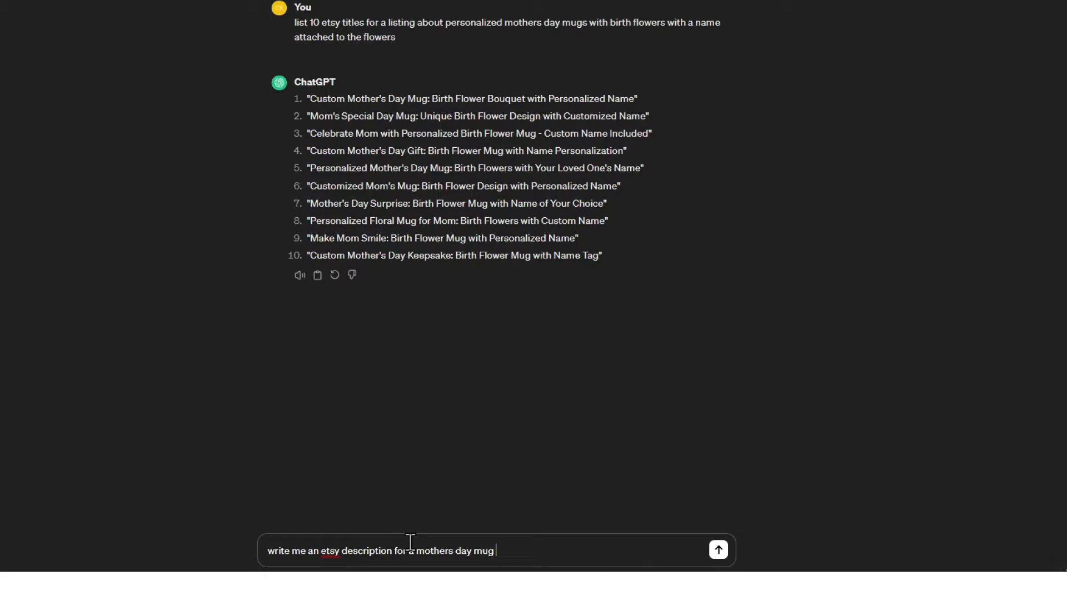
{"action": "type", "text": "with personalized birth month flowers with loved ones names"}
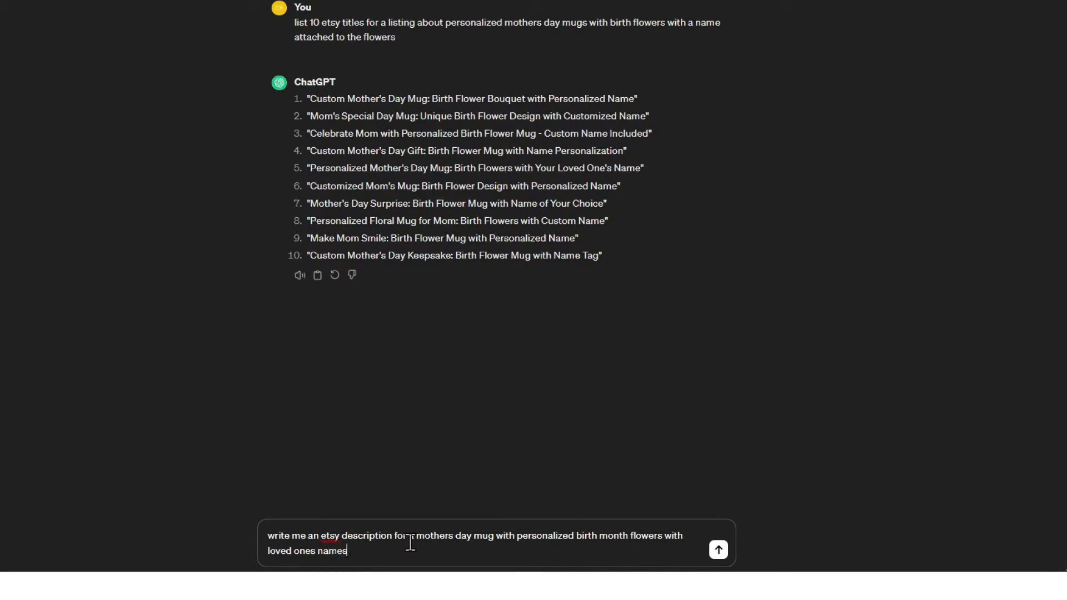
{"action": "type", "text": " connected to the flowers. The title "}
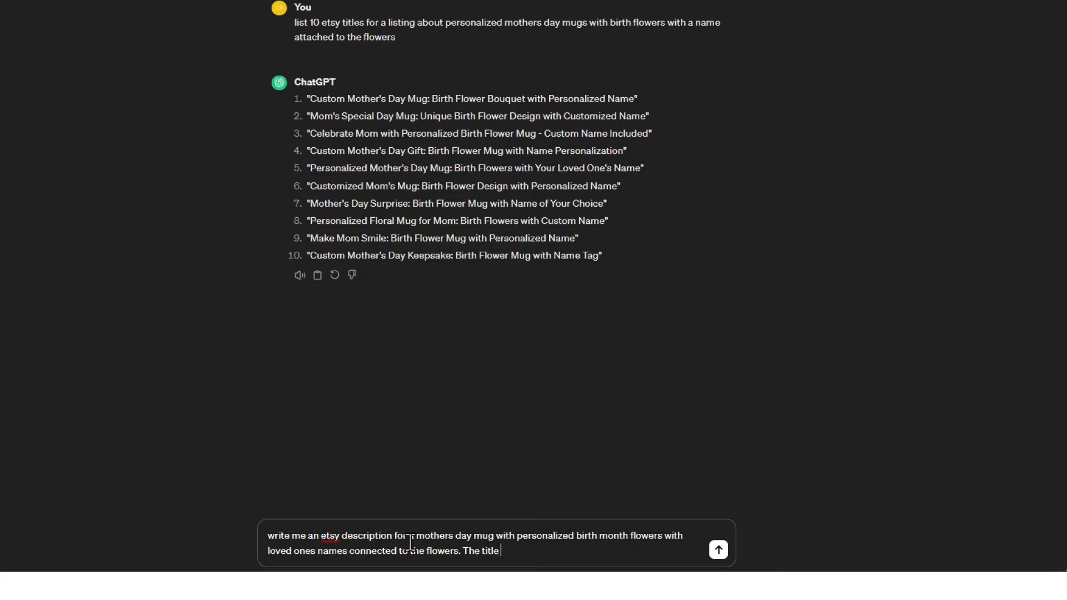
{"action": "type", "text": "can be customized to say"}
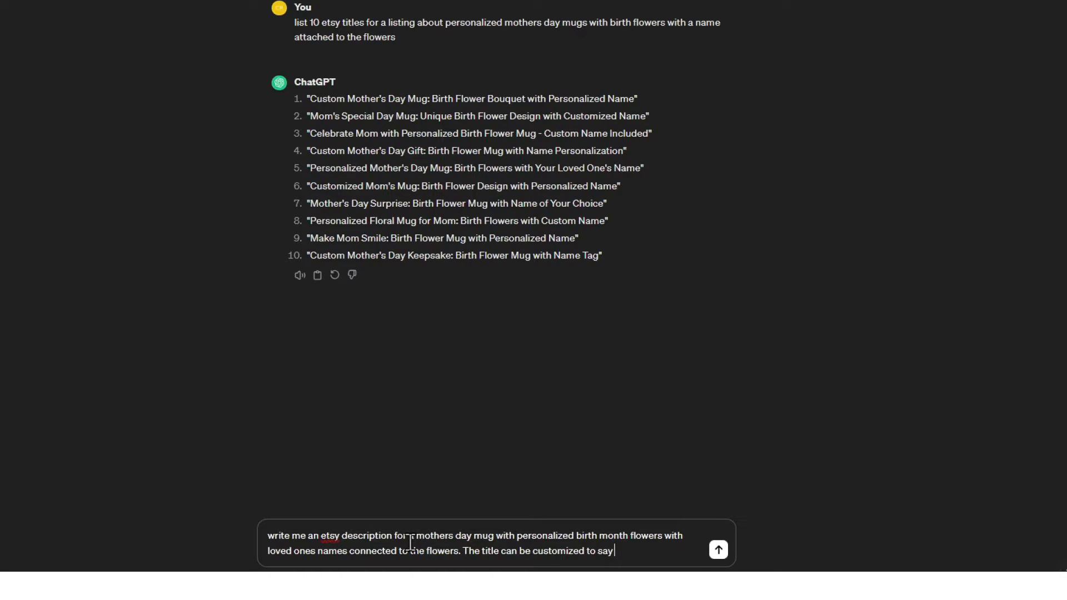
{"action": "type", "text": " Mom's Garden"}
{"action": "type", "text": ", Grandma's Garde,"}
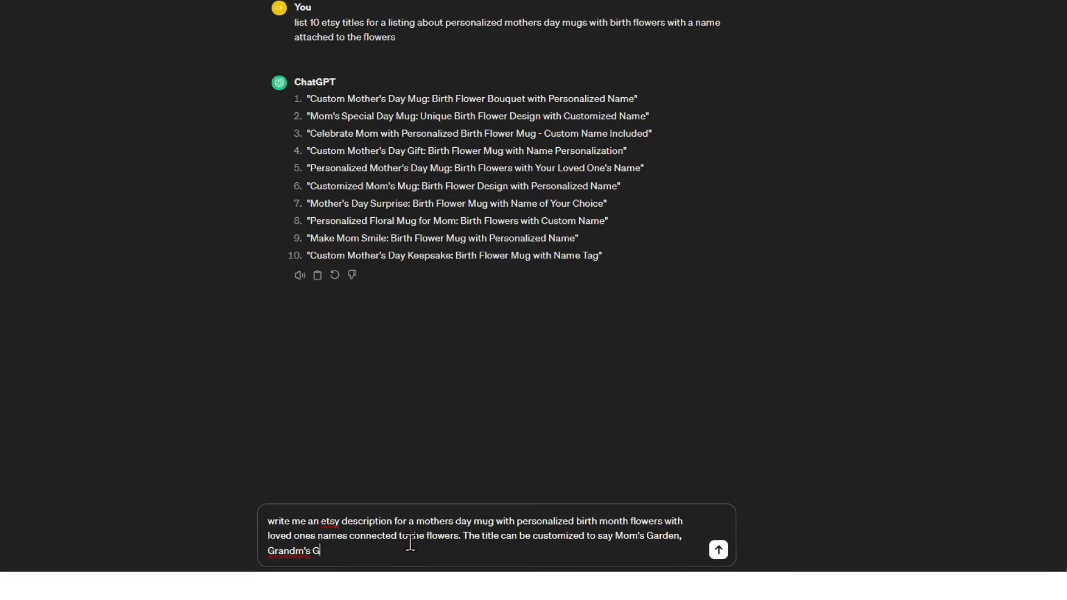
Finish the prompt with "The title can be customized to say Mom's Garden, Grandma's Garden, Nana's Garden, or any other names you like." and send it
{"action": "key", "text": "BackSpace"}
{"action": "type", "text": "n, Nana's"}
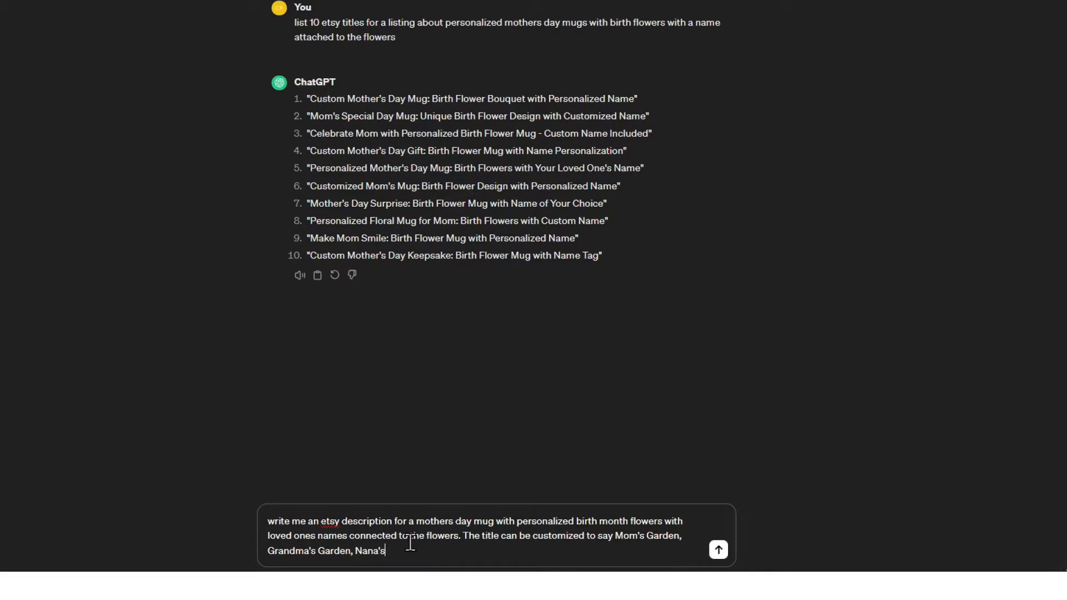
{"action": "type", "text": " Garden, or any other names you "}
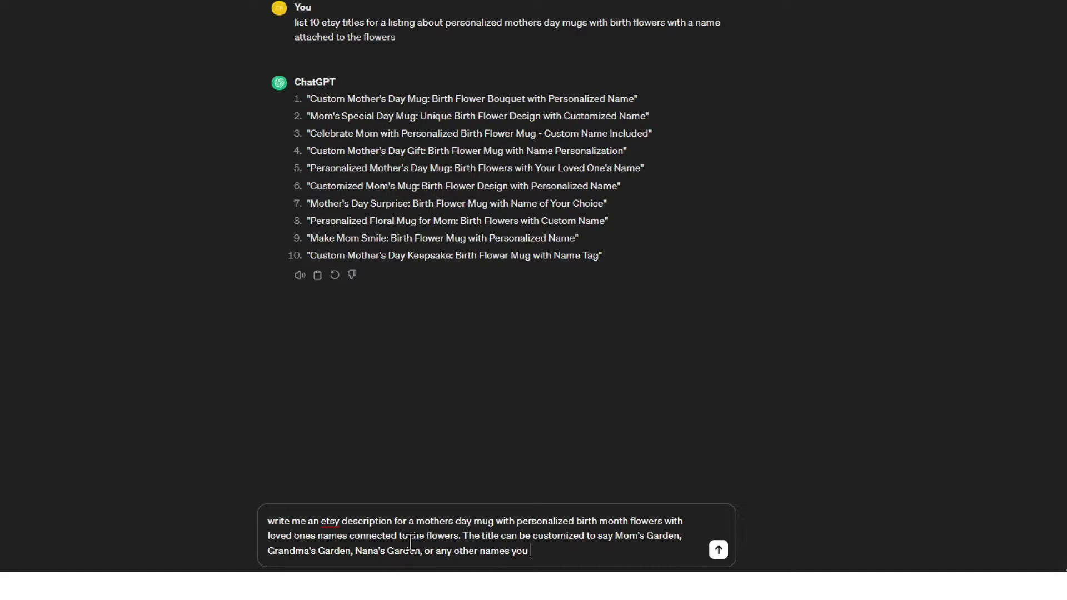
{"action": "type", "text": "like."}
{"action": "key", "text": "Return"}
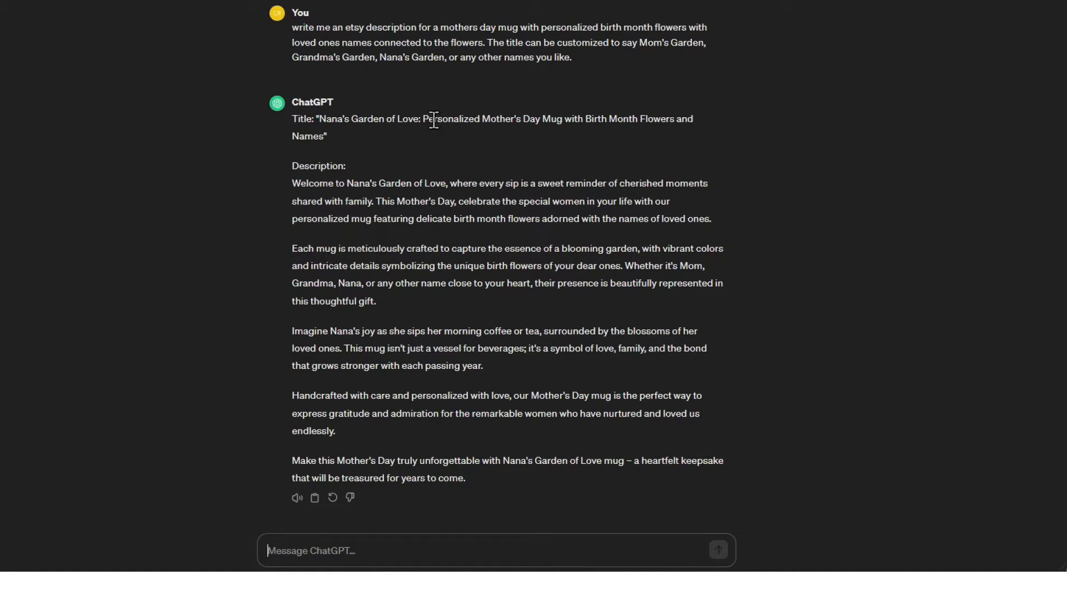
Replace the listing title's first phrase with ChatGPT's "Personalized Mother's Day Mug with Birth Month Flowers and Names" and delete "Birth Month Flowers Mothers Day Mug"
{"action": "left_click_drag", "start_coordinate": [422, 119], "coordinate": [432, 139]}
{"action": "left_click_drag", "start_coordinate": [358, 135], "coordinate": [324, 137]}
{"action": "key", "text": "ctrl+c"}
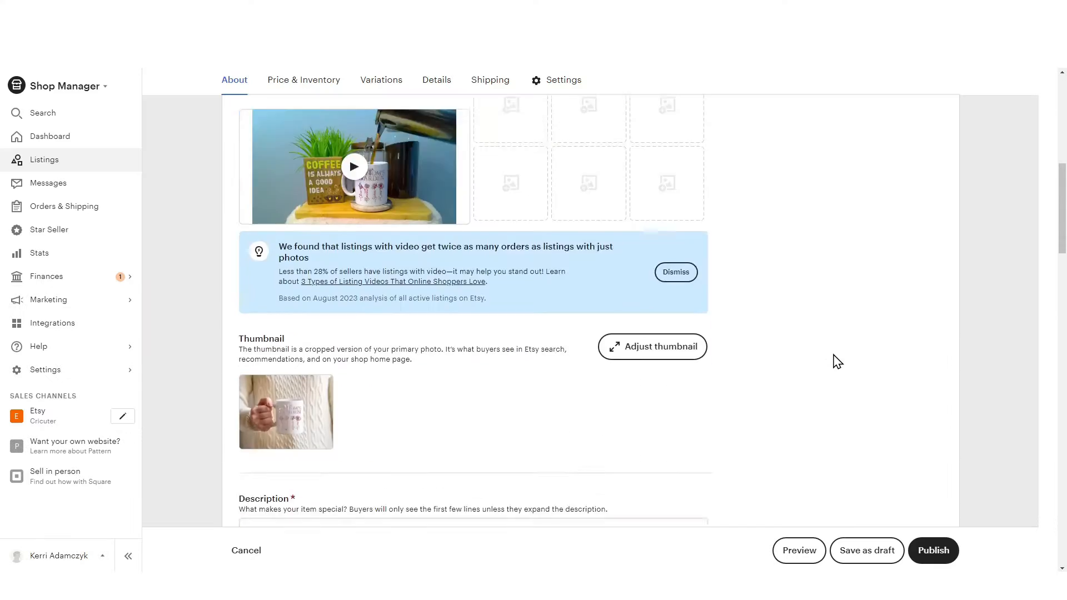
{"action": "scroll", "coordinate": [834, 362], "scroll_direction": "up", "scroll_amount": 5}
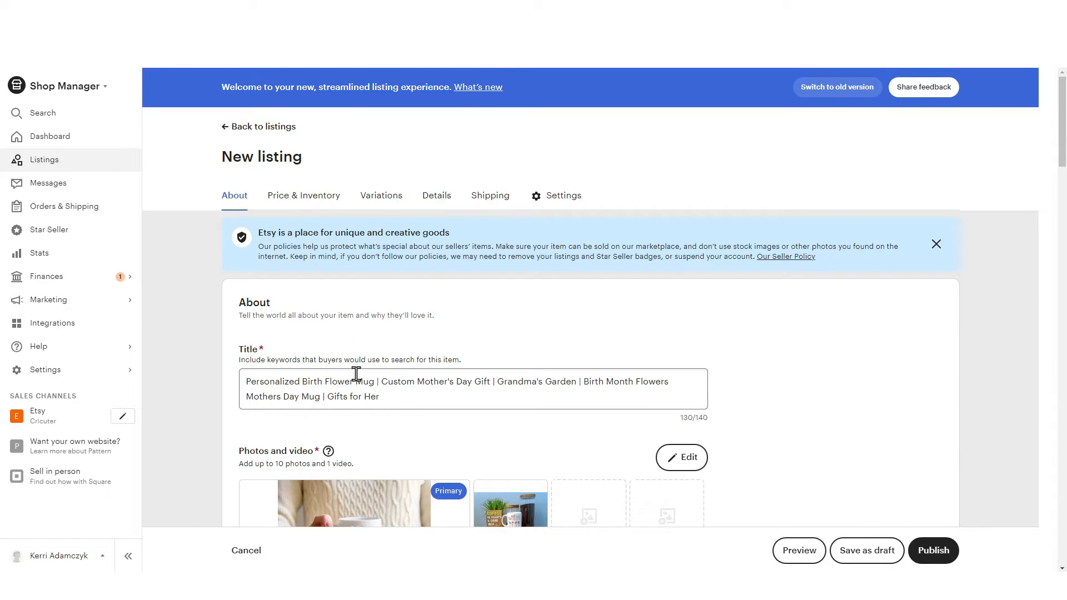
{"action": "left_click_drag", "start_coordinate": [375, 381], "coordinate": [245, 382]}
{"action": "key", "text": "ctrl+v"}
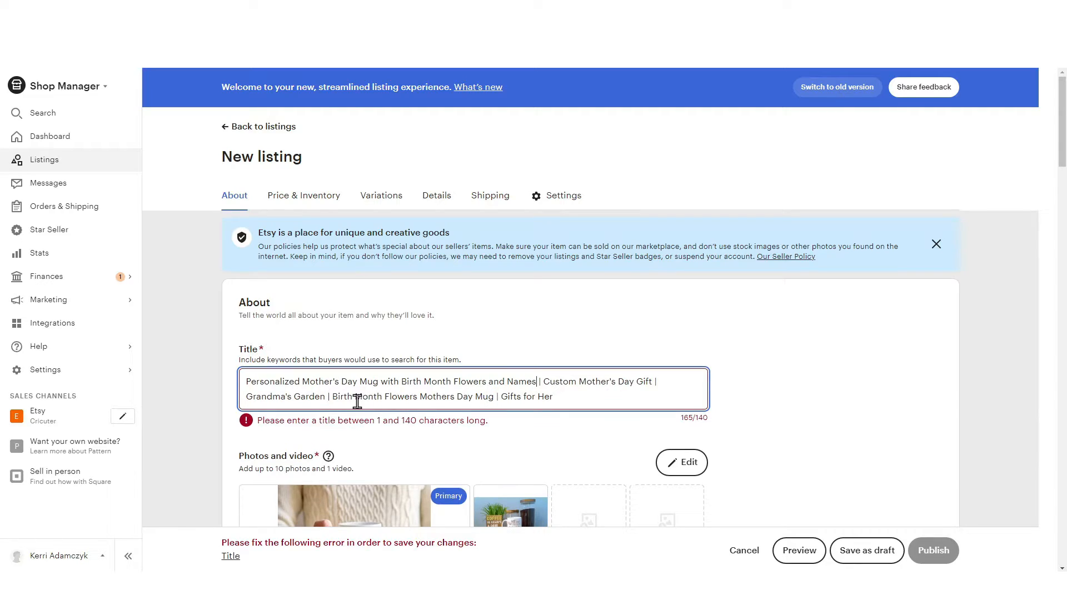
{"action": "left_click_drag", "start_coordinate": [495, 396], "coordinate": [327, 399]}
{"action": "key", "text": "BackSpace"}
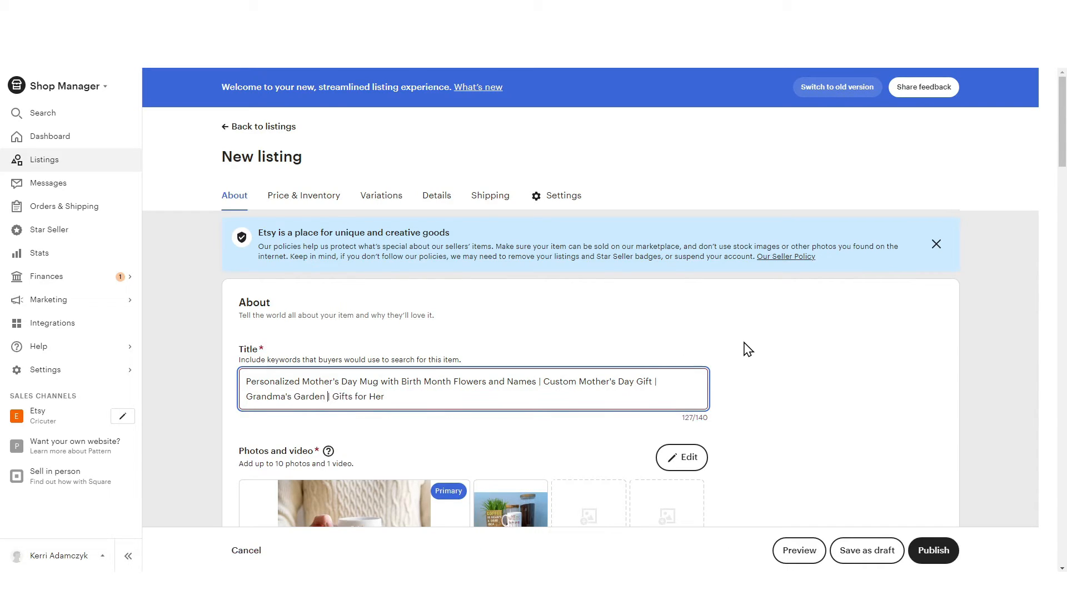
Copy all the description paragraphs from ChatGPT's answer, starting at "Welcome to Nana's Garden of Love", into the Etsy listing's description
{"action": "key", "text": "alt+Tab"}
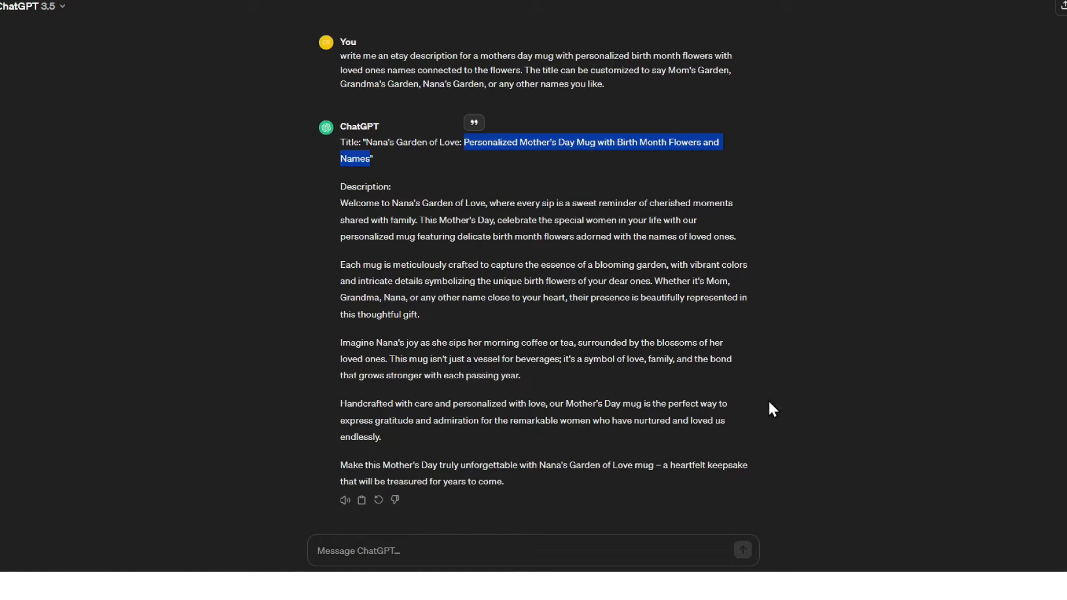
{"action": "left_click_drag", "start_coordinate": [532, 487], "coordinate": [339, 201]}
{"action": "key", "text": "ctrl+c"}
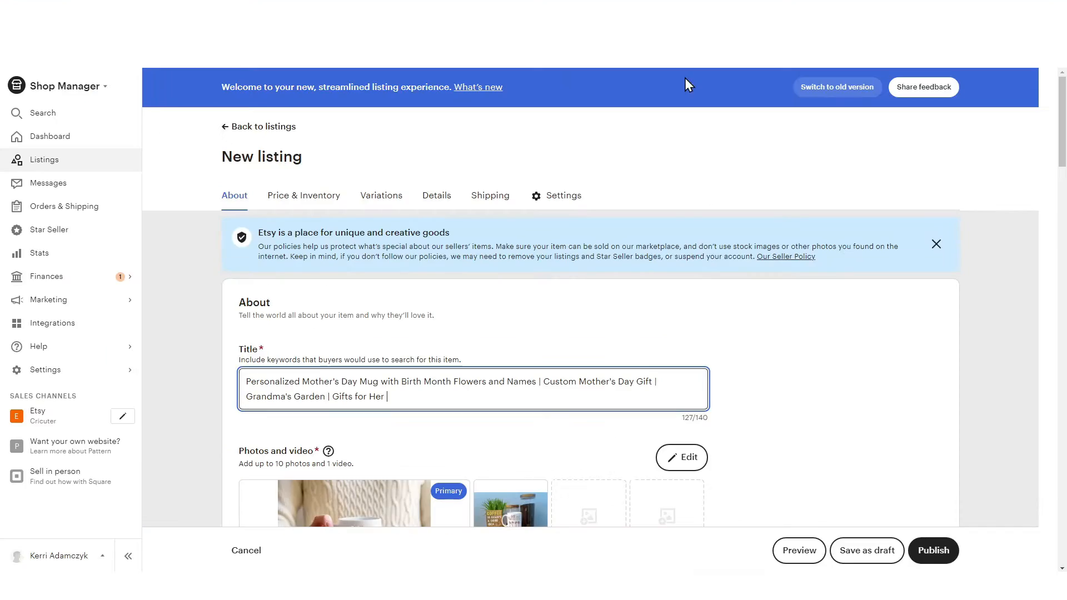
{"action": "scroll", "coordinate": [735, 295], "scroll_direction": "down", "scroll_amount": 14}
{"action": "left_click", "coordinate": [381, 241]}
{"action": "key", "text": "ctrl+v"}
{"action": "scroll", "coordinate": [600, 378], "scroll_direction": "up", "scroll_amount": 1}
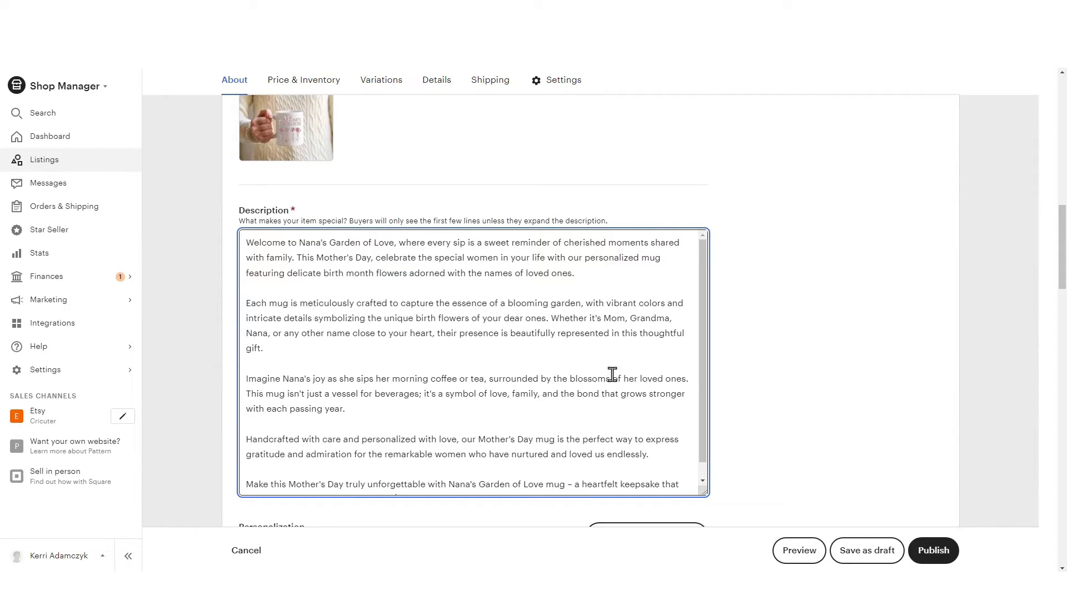
Add personalization to the listing and copy the buyer instructions from the similar Etsy listing, from "Please specify following information:" through the heading example
{"action": "scroll", "coordinate": [314, 234], "scroll_direction": "down", "scroll_amount": 5}
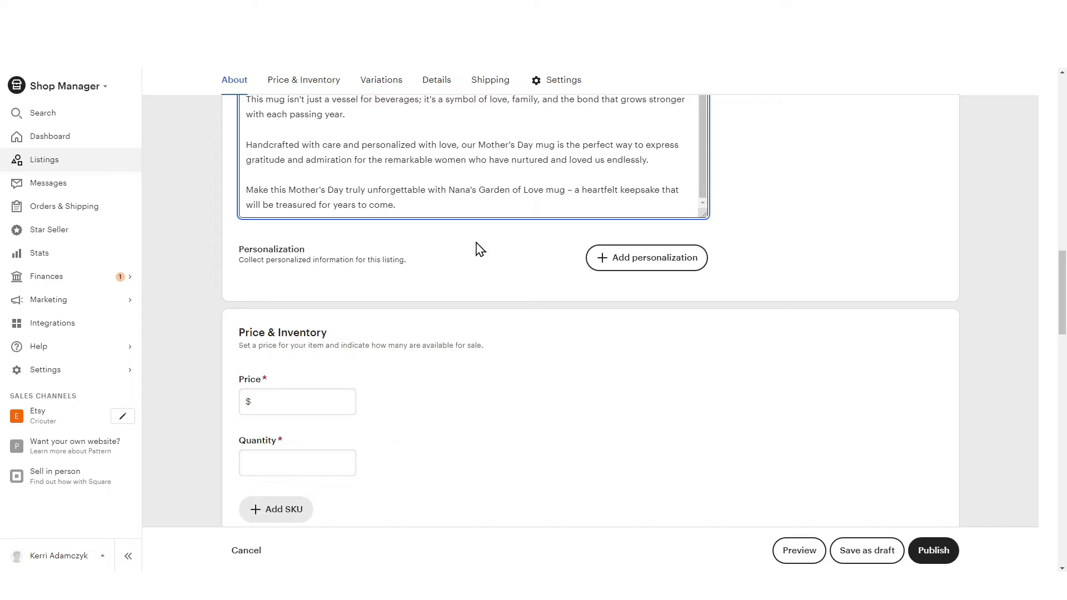
{"action": "left_click", "coordinate": [664, 270]}
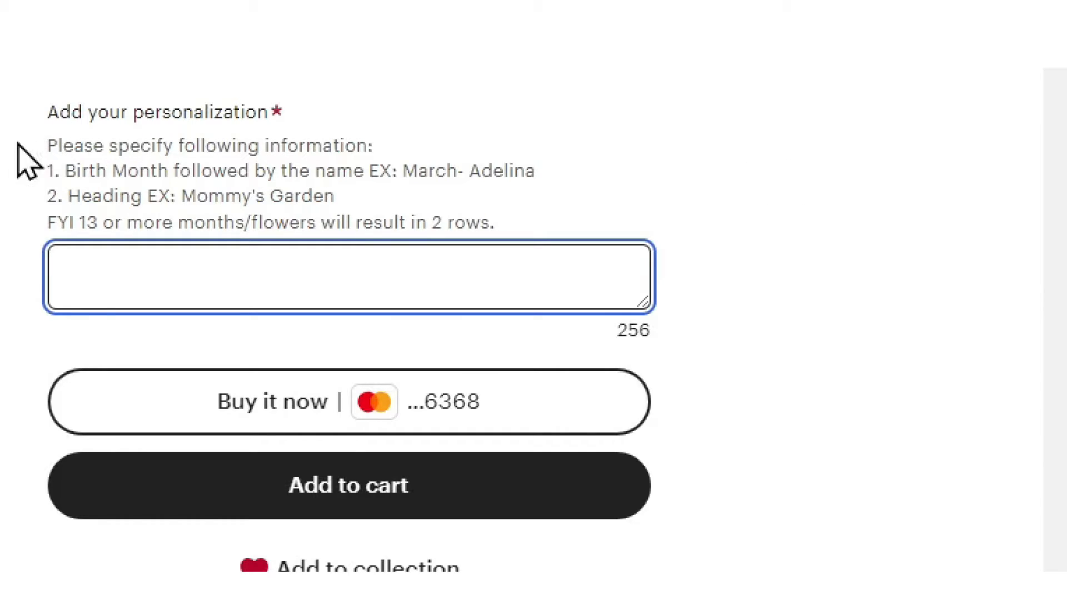
{"action": "left_click", "coordinate": [51, 146]}
{"action": "left_click_drag", "start_coordinate": [51, 146], "coordinate": [431, 223]}
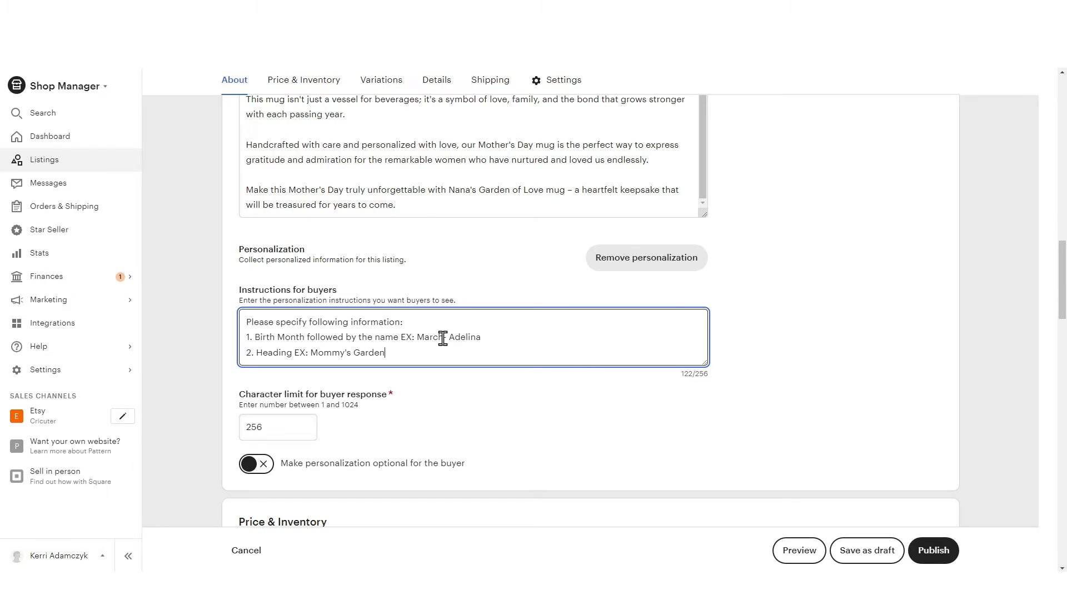
Change the examples in the buyer instructions to February with a different first name and the heading "Grandma's Garden"
{"action": "left_click_drag", "start_coordinate": [443, 338], "coordinate": [419, 341]}
{"action": "type", "text": "February"}
{"action": "left_click_drag", "start_coordinate": [494, 337], "coordinate": [468, 337]}
{"action": "type", "text": "Jennifer"}
{"action": "scroll", "coordinate": [353, 333], "scroll_direction": "down", "scroll_amount": 1}
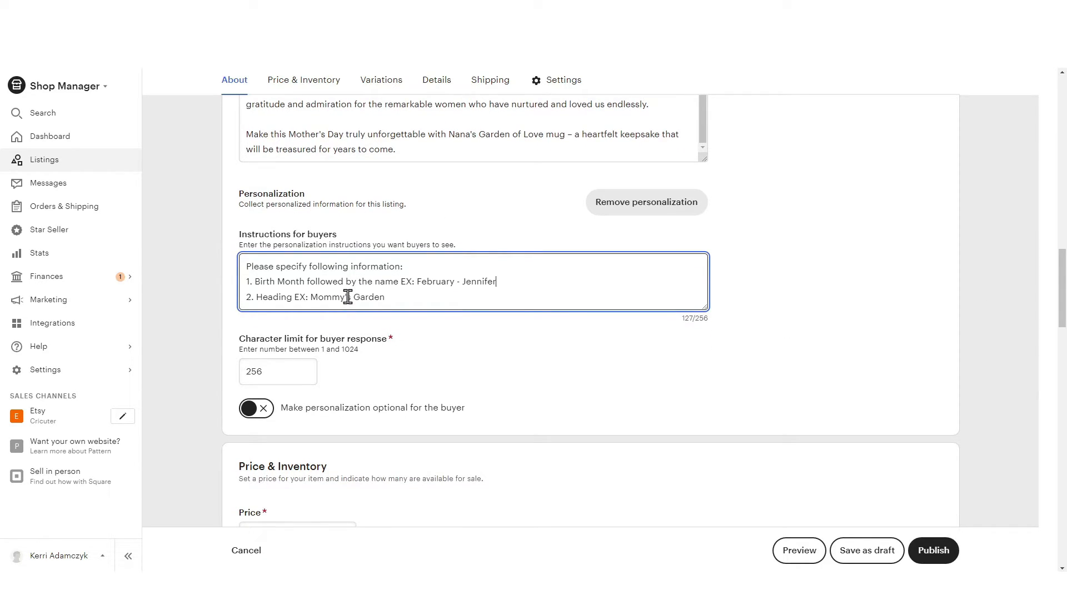
{"action": "left_click_drag", "start_coordinate": [351, 297], "coordinate": [310, 297]}
{"action": "type", "text": "Grandma's"}
Compare prices of similar birth flower mugs in the Etsy search results, and set the new listing's price to $24.99 and quantity to 12
{"action": "scroll", "coordinate": [930, 340], "scroll_direction": "down", "scroll_amount": 5}
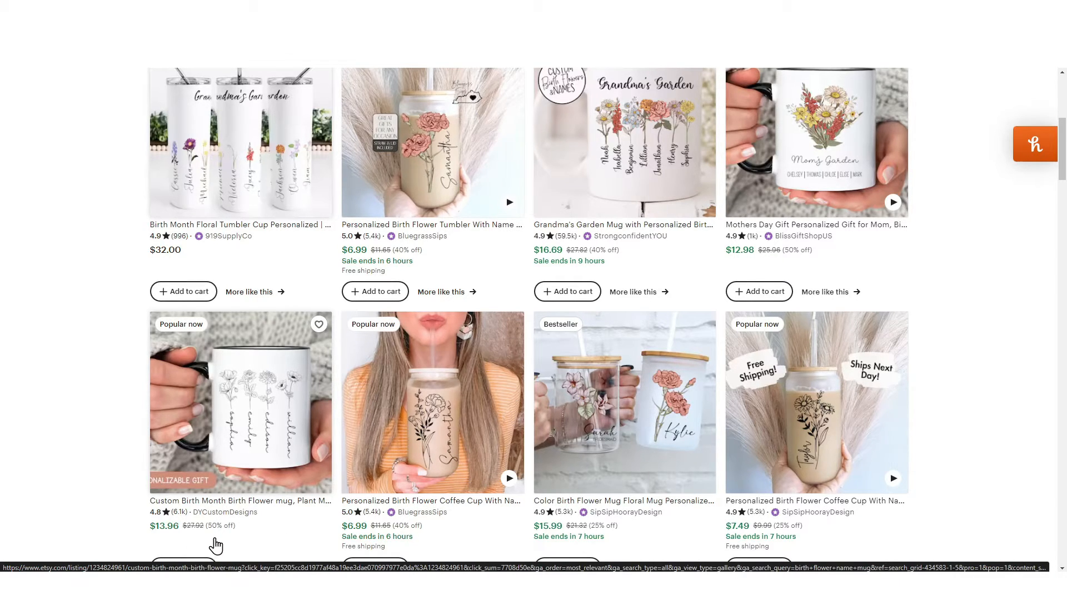
{"action": "scroll", "coordinate": [730, 441], "scroll_direction": "down", "scroll_amount": 1}
{"action": "scroll", "coordinate": [730, 440], "scroll_direction": "down", "scroll_amount": 10}
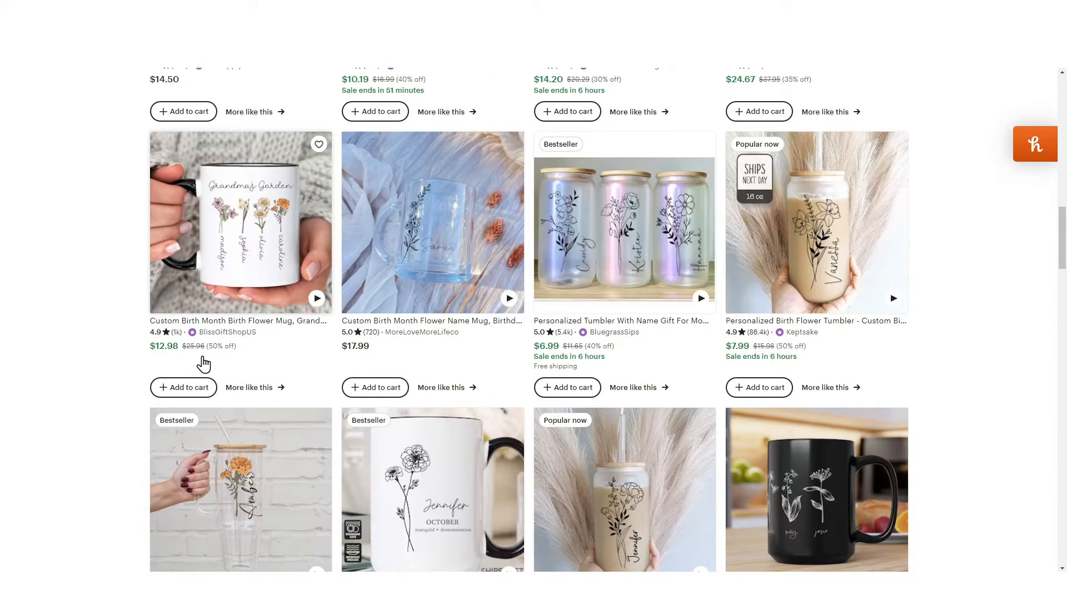
{"action": "scroll", "coordinate": [243, 362], "scroll_direction": "down", "scroll_amount": 3}
{"action": "scroll", "coordinate": [243, 362], "scroll_direction": "up", "scroll_amount": 3}
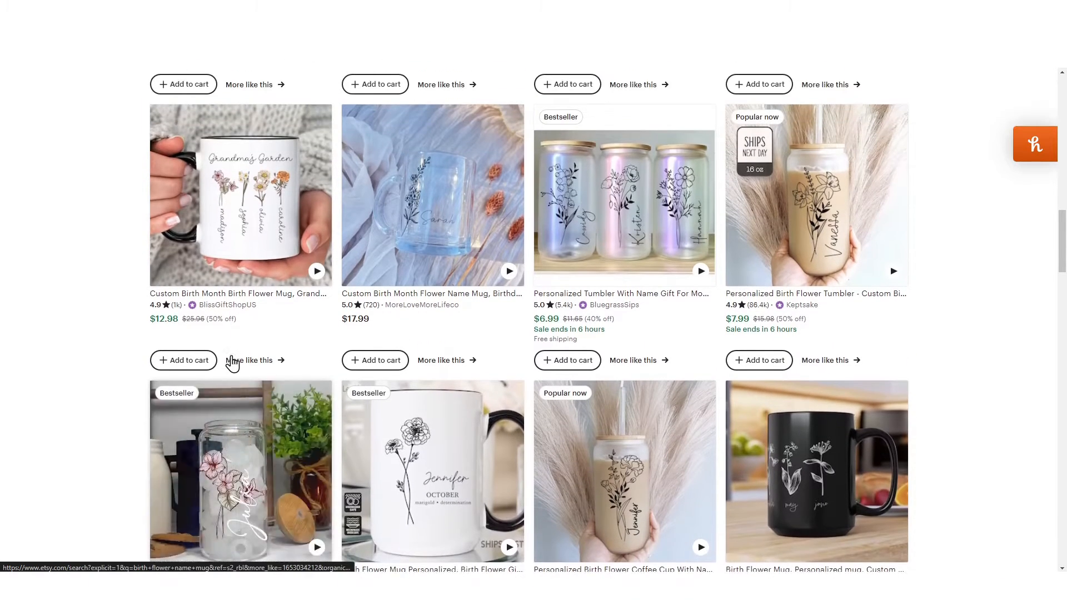
{"action": "left_click", "coordinate": [243, 333]}
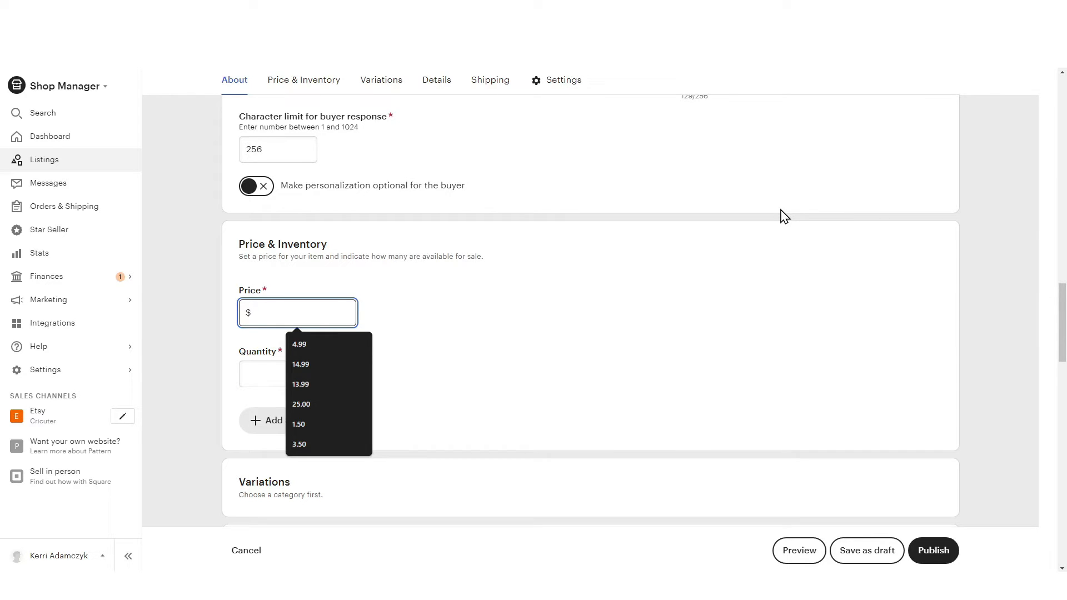
{"action": "type", "text": "24.99"}
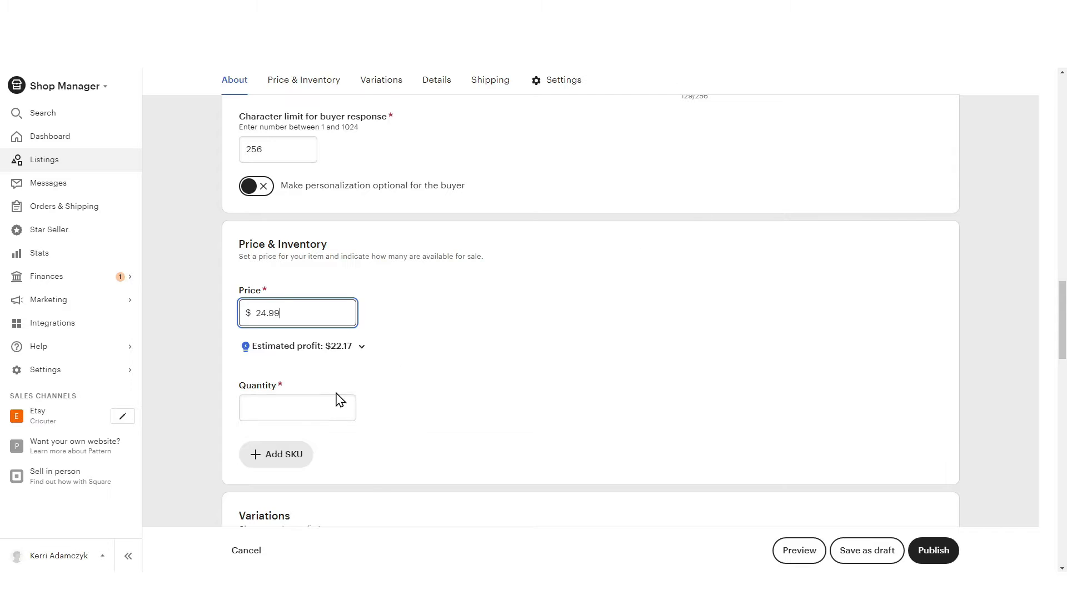
{"action": "left_click", "coordinate": [338, 398]}
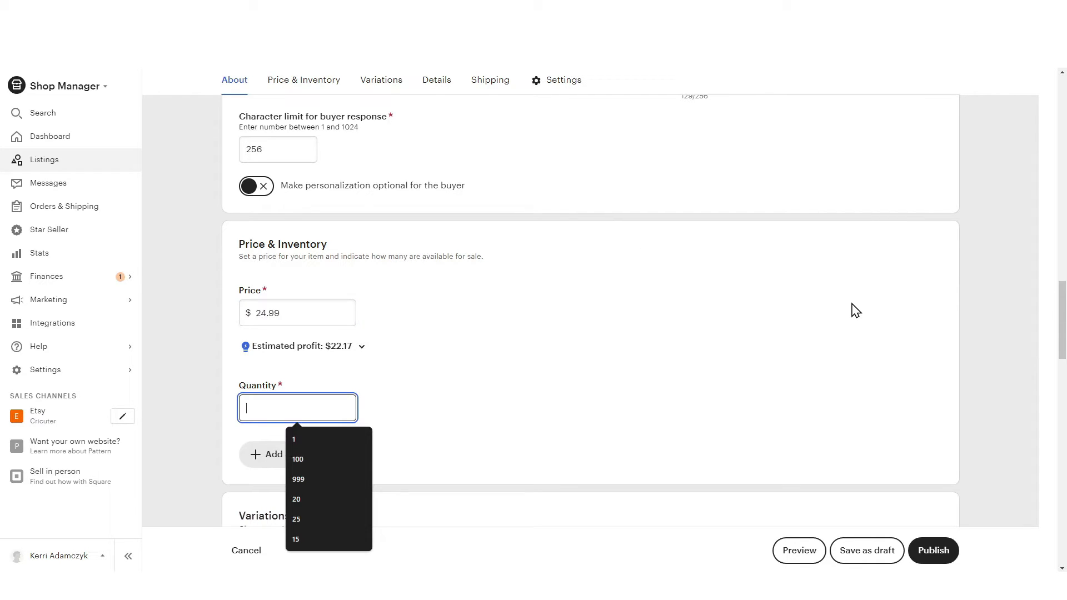
{"action": "type", "text": "12"}
Search the listing categories for "mugs" and assign the Mugs category under Home & Living, Kitchen & Dining
{"action": "scroll", "coordinate": [856, 310], "scroll_direction": "down", "scroll_amount": 10}
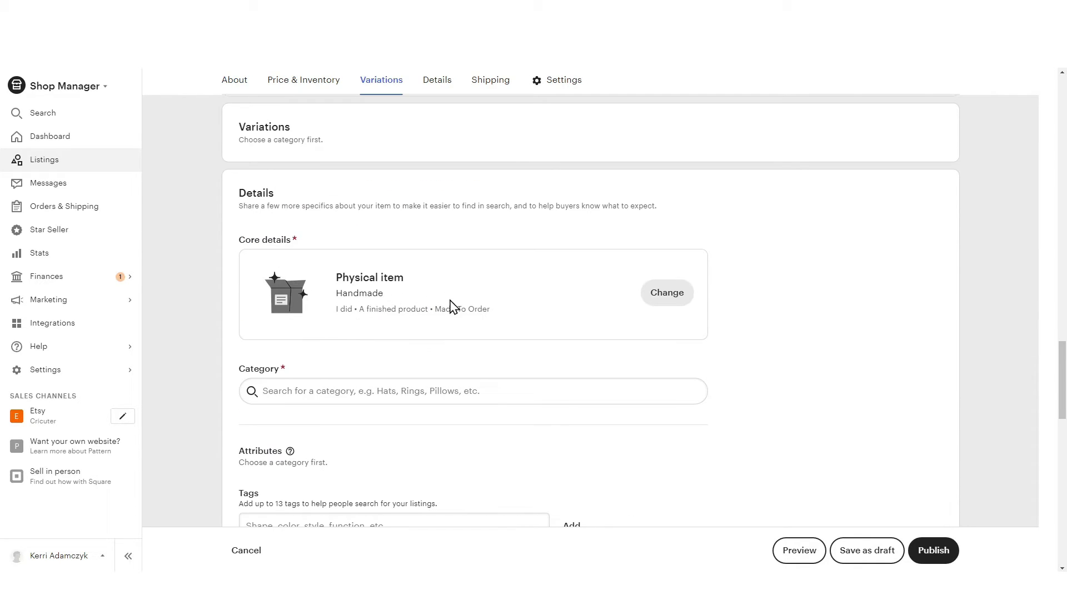
{"action": "left_click", "coordinate": [462, 222]}
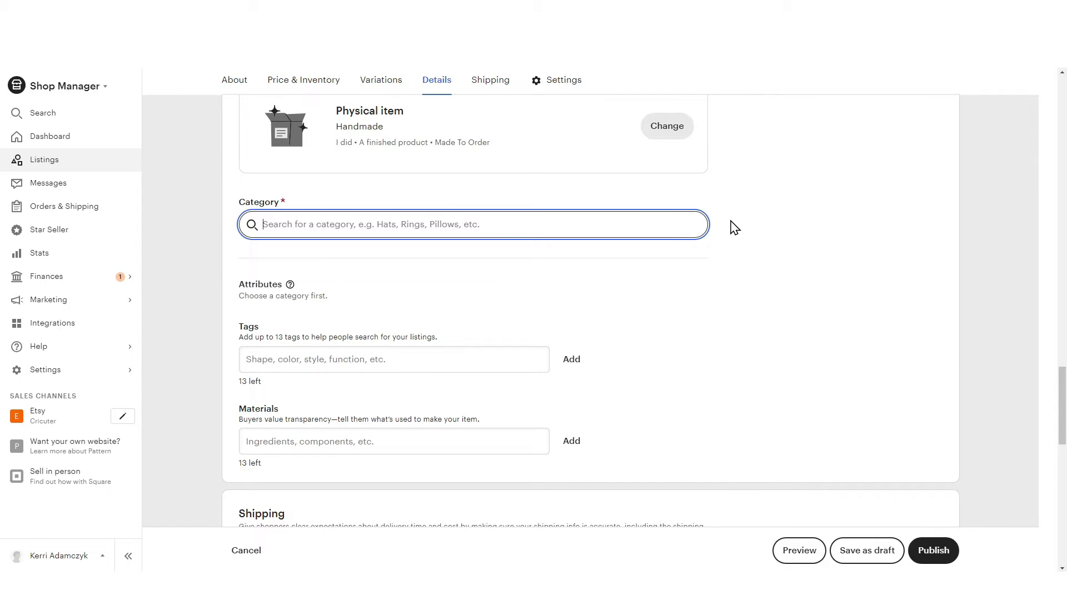
{"action": "type", "text": "mugs"}
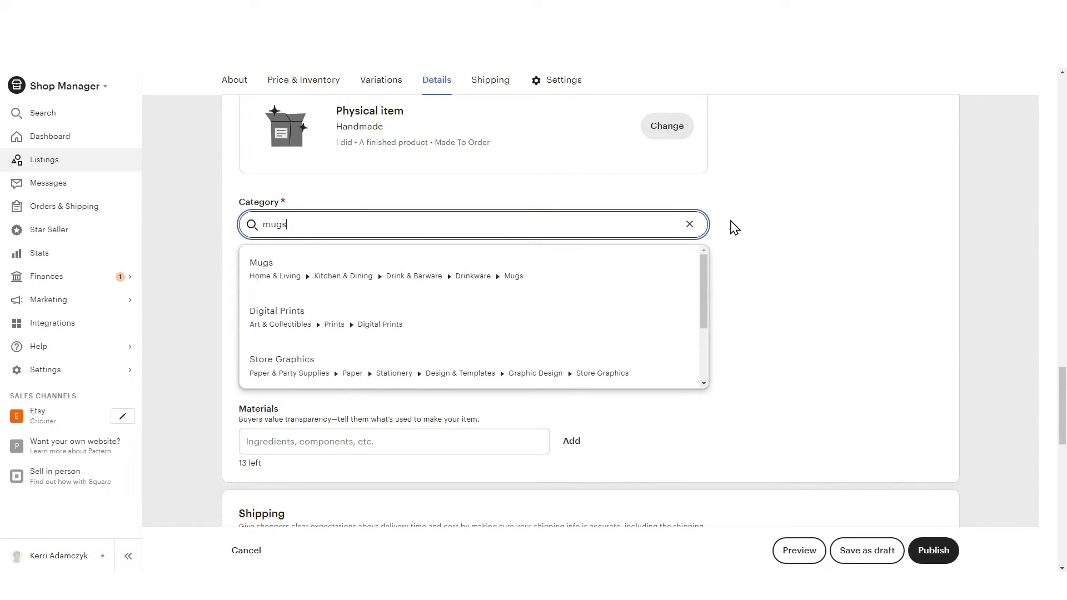
{"action": "left_click", "coordinate": [486, 276]}
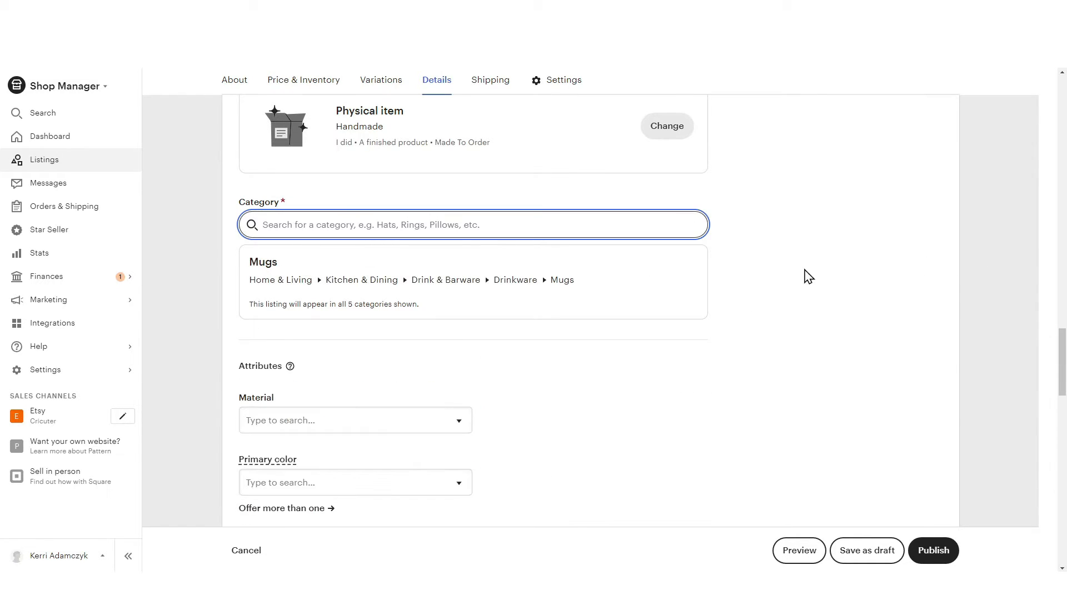
Fill in the mug's attributes with the material Ceramic, a primary color and dishwasher safe set to Yes
{"action": "scroll", "coordinate": [795, 278], "scroll_direction": "down", "scroll_amount": 4}
{"action": "left_click", "coordinate": [408, 199]}
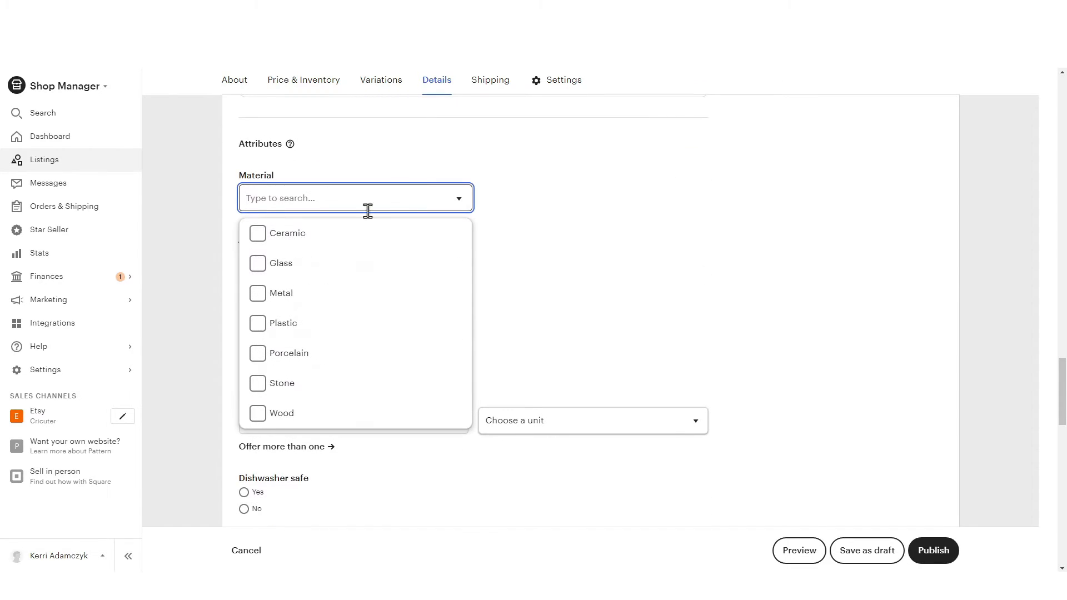
{"action": "left_click", "coordinate": [251, 236]}
{"action": "left_click", "coordinate": [356, 283]}
{"action": "scroll", "coordinate": [348, 437], "scroll_direction": "down", "scroll_amount": 3}
{"action": "left_click", "coordinate": [341, 440]}
{"action": "scroll", "coordinate": [245, 299], "scroll_direction": "down", "scroll_amount": 4}
{"action": "left_click", "coordinate": [244, 293]}
{"action": "scroll", "coordinate": [820, 303], "scroll_direction": "down", "scroll_amount": 2}
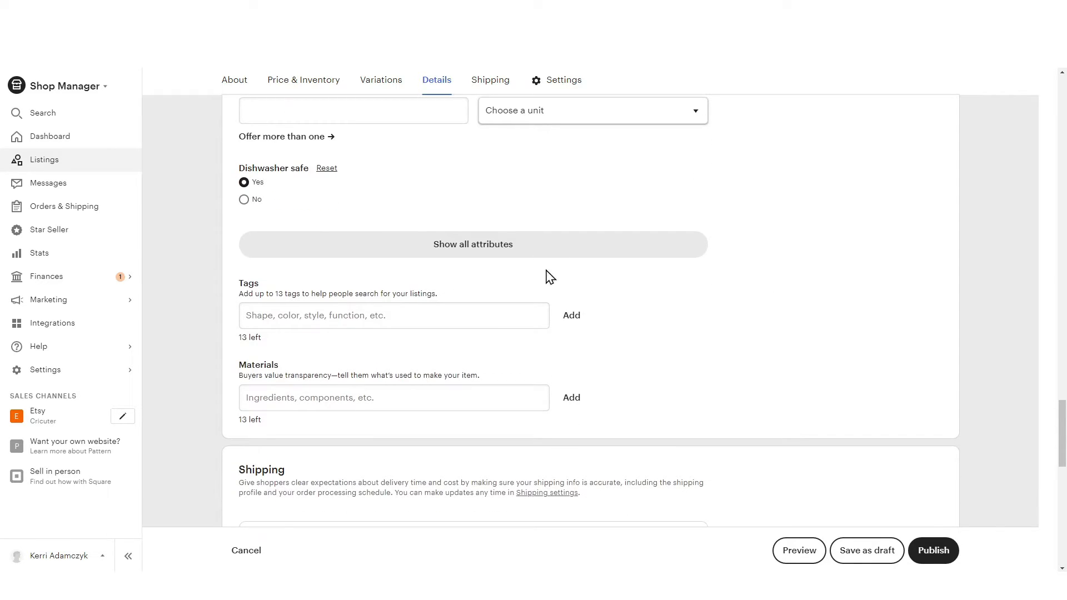
Show all attributes and set microwave safe to Yes, handle to Yes, insulated to No and enamel to No
{"action": "left_click", "coordinate": [524, 259]}
{"action": "left_click", "coordinate": [253, 250]}
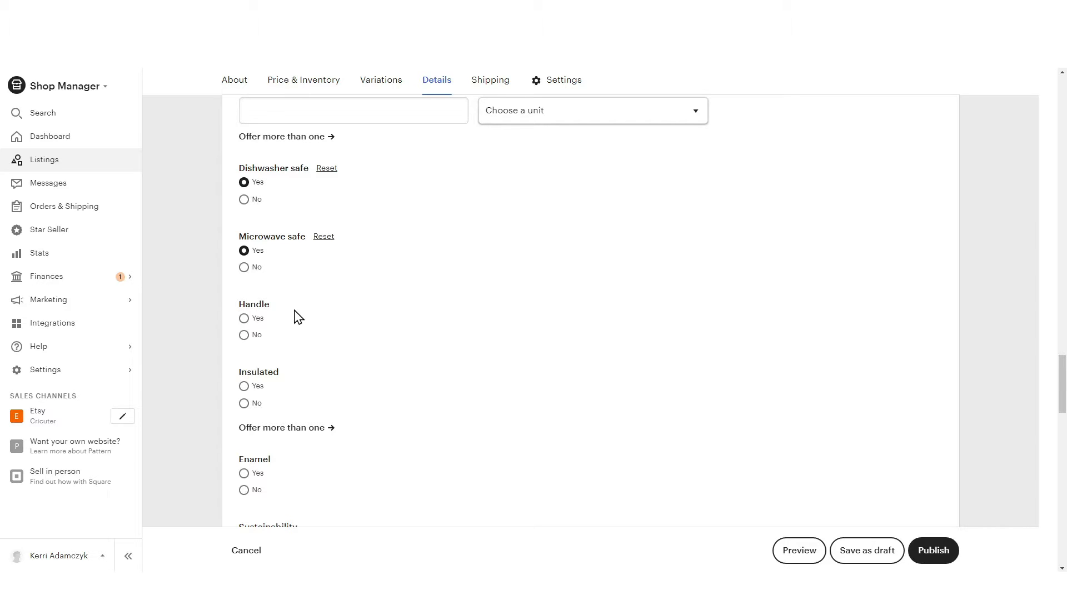
{"action": "left_click", "coordinate": [245, 320]}
{"action": "left_click", "coordinate": [244, 404]}
{"action": "scroll", "coordinate": [501, 400], "scroll_direction": "down", "scroll_amount": 2}
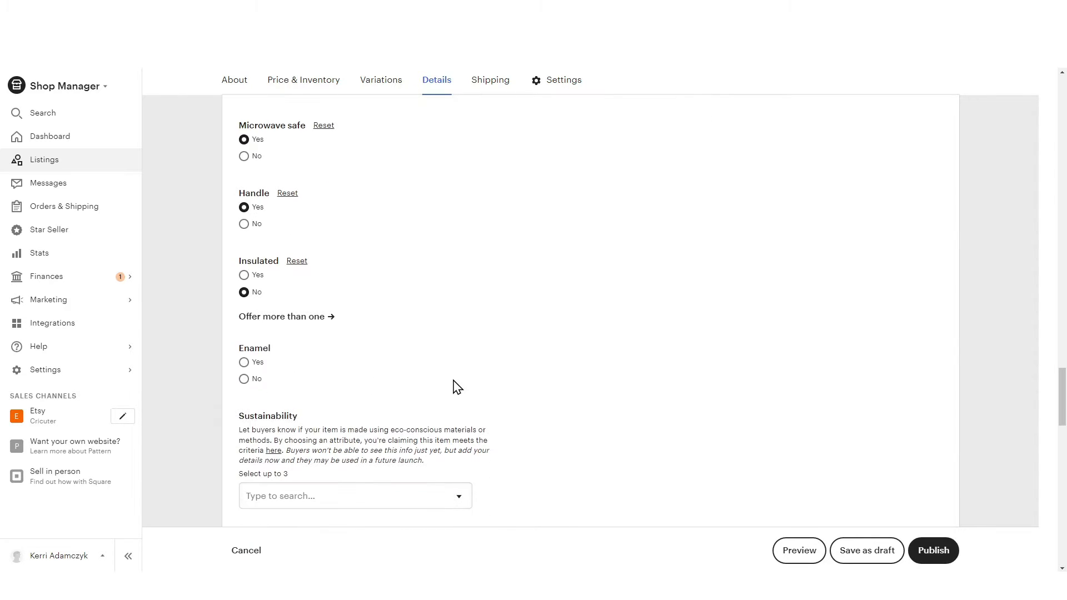
{"action": "left_click", "coordinate": [244, 380]}
Set the listing's occasion attribute to Birthday and its holiday attribute to Mother's Day
{"action": "scroll", "coordinate": [612, 383], "scroll_direction": "down", "scroll_amount": 4}
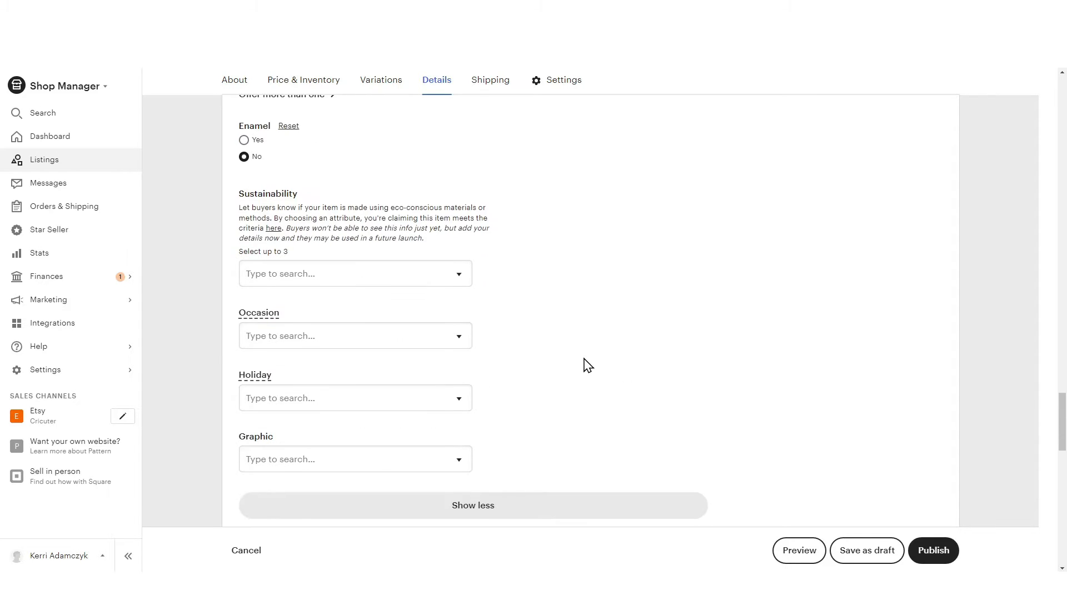
{"action": "left_click", "coordinate": [439, 336]}
{"action": "scroll", "coordinate": [351, 431], "scroll_direction": "down", "scroll_amount": 2}
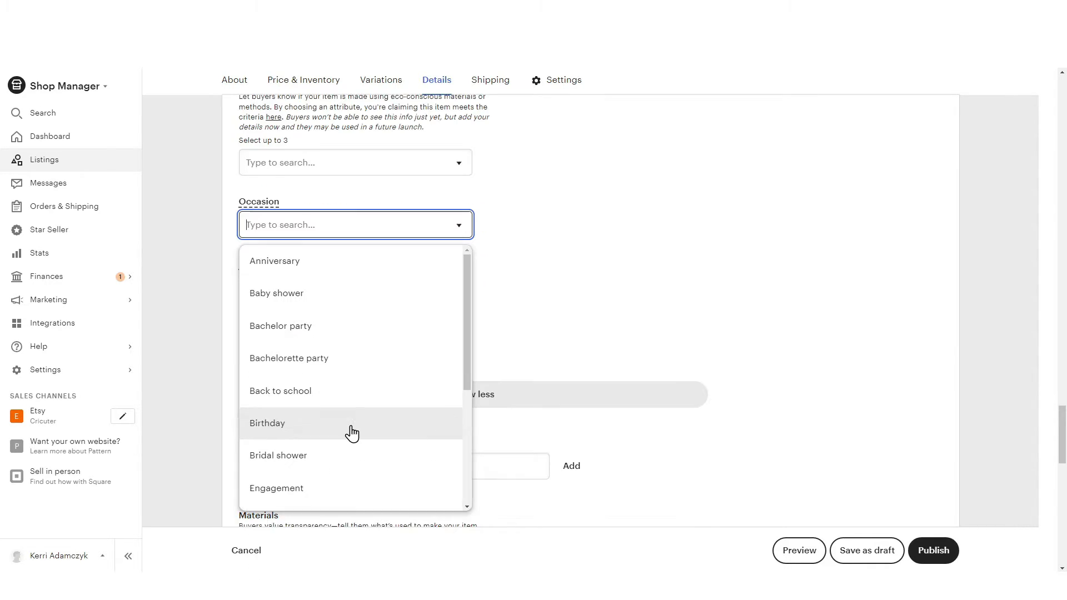
{"action": "left_click", "coordinate": [350, 431]}
{"action": "left_click", "coordinate": [410, 284]}
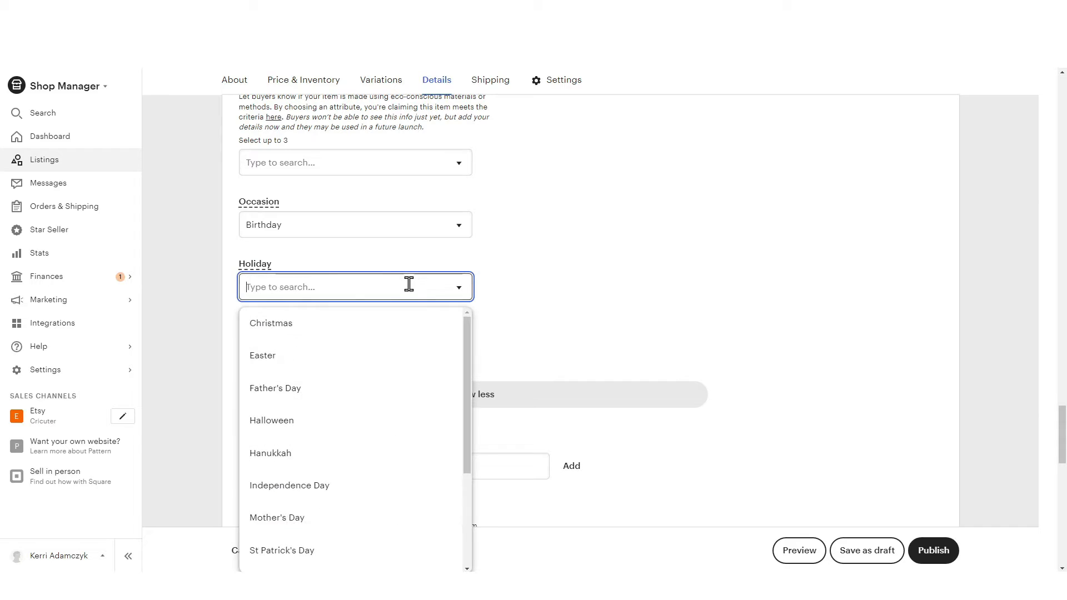
{"action": "scroll", "coordinate": [410, 355], "scroll_direction": "down", "scroll_amount": 3}
{"action": "left_click", "coordinate": [329, 421]}
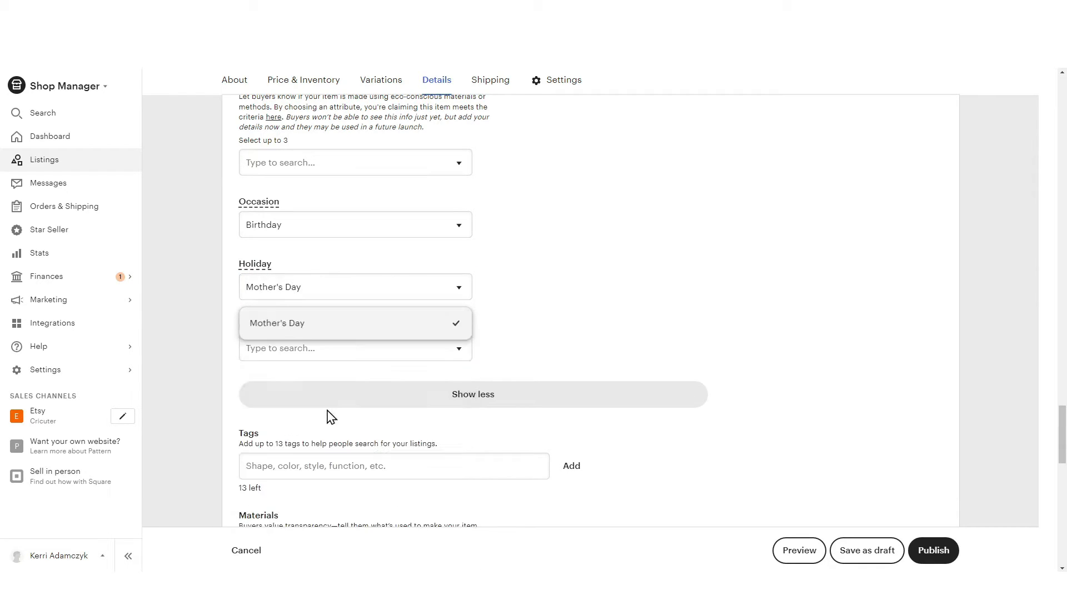
Find Flowers among the graphic options and assign it as the mug's graphic attribute
{"action": "left_click", "coordinate": [448, 354]}
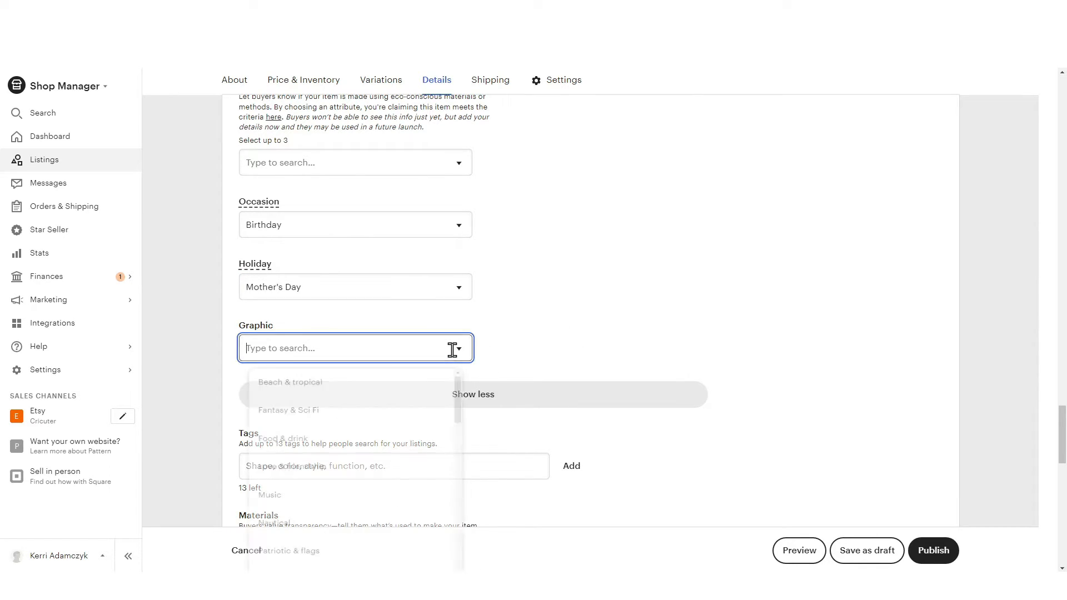
{"action": "scroll", "coordinate": [444, 411], "scroll_direction": "down", "scroll_amount": 5}
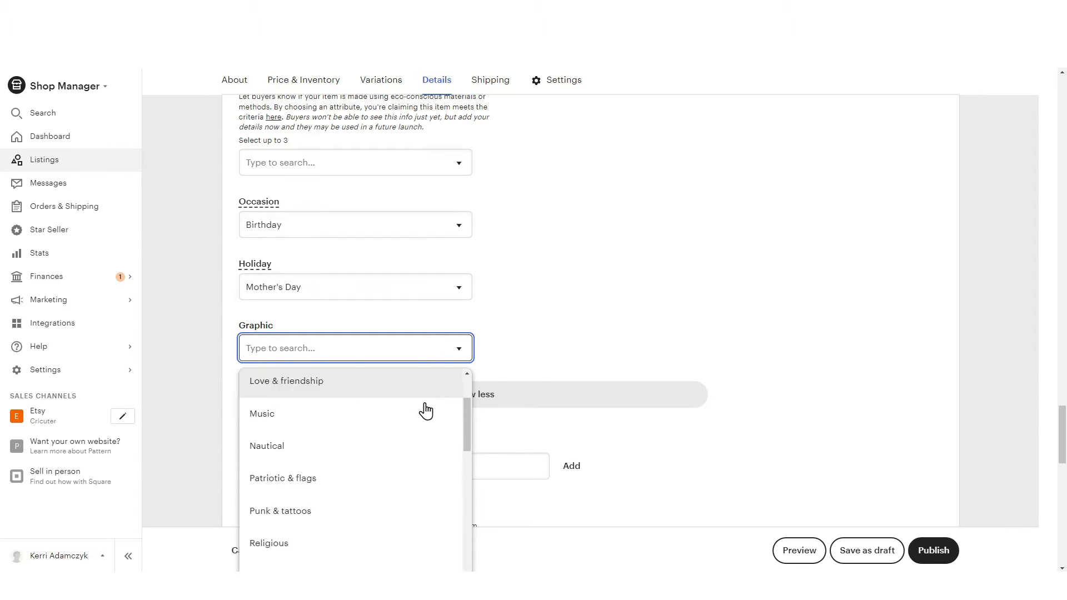
{"action": "scroll", "coordinate": [426, 416], "scroll_direction": "down", "scroll_amount": 5}
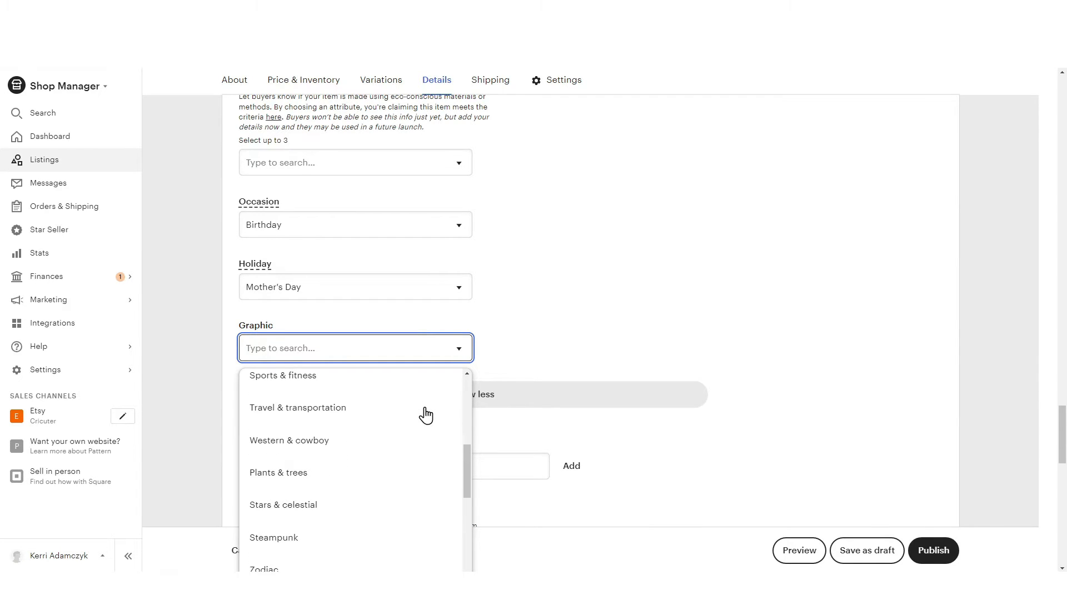
{"action": "scroll", "coordinate": [426, 415], "scroll_direction": "down", "scroll_amount": 3}
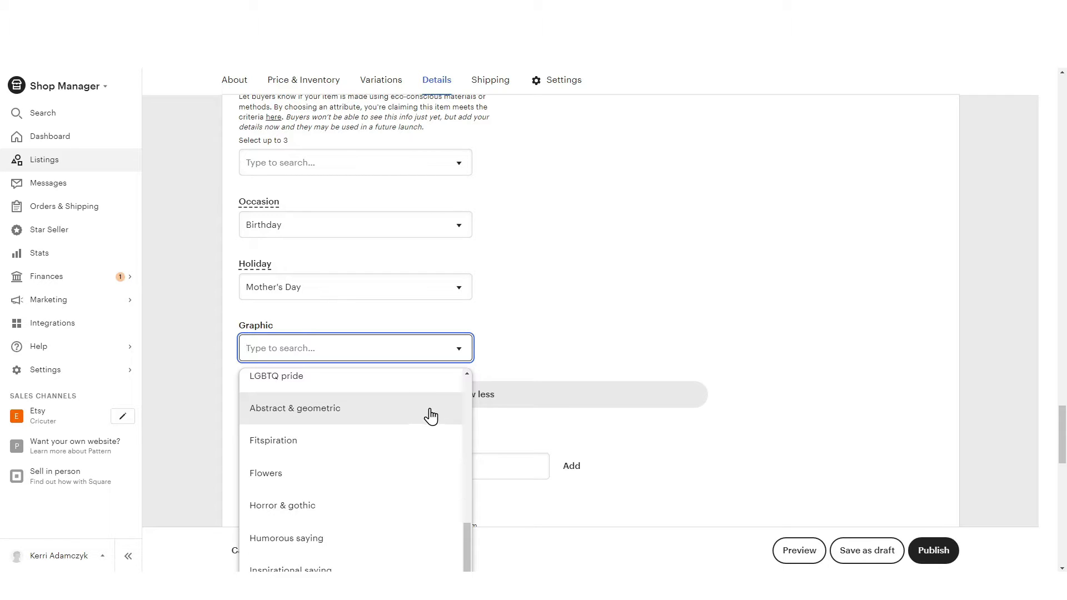
{"action": "left_click", "coordinate": [359, 477]}
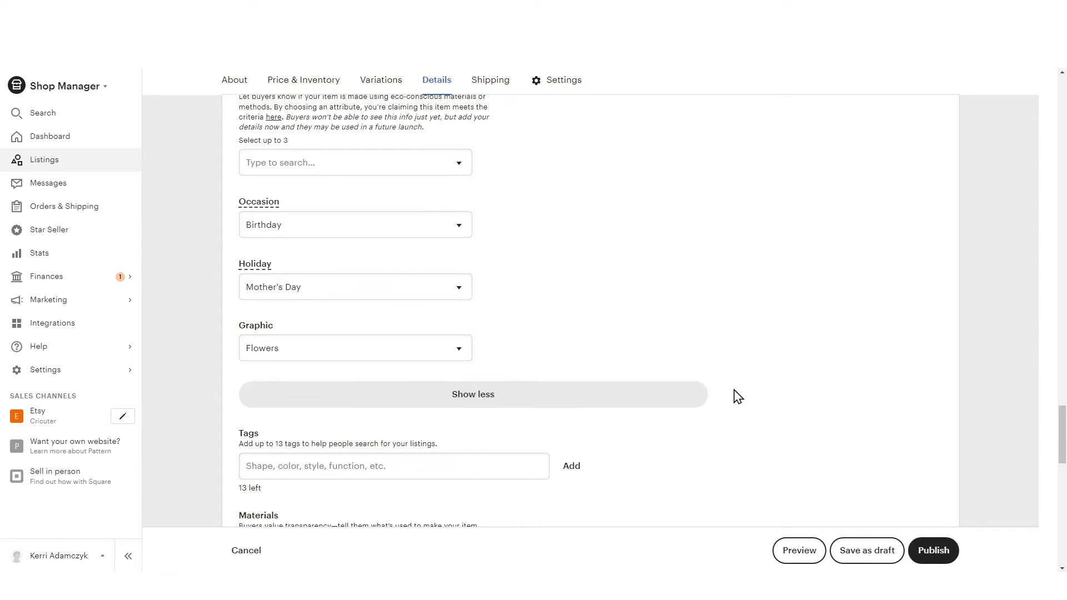
Switch to ChatGPT and ask "what are some good tags for this listing"
{"action": "scroll", "coordinate": [695, 328], "scroll_direction": "down", "scroll_amount": 3}
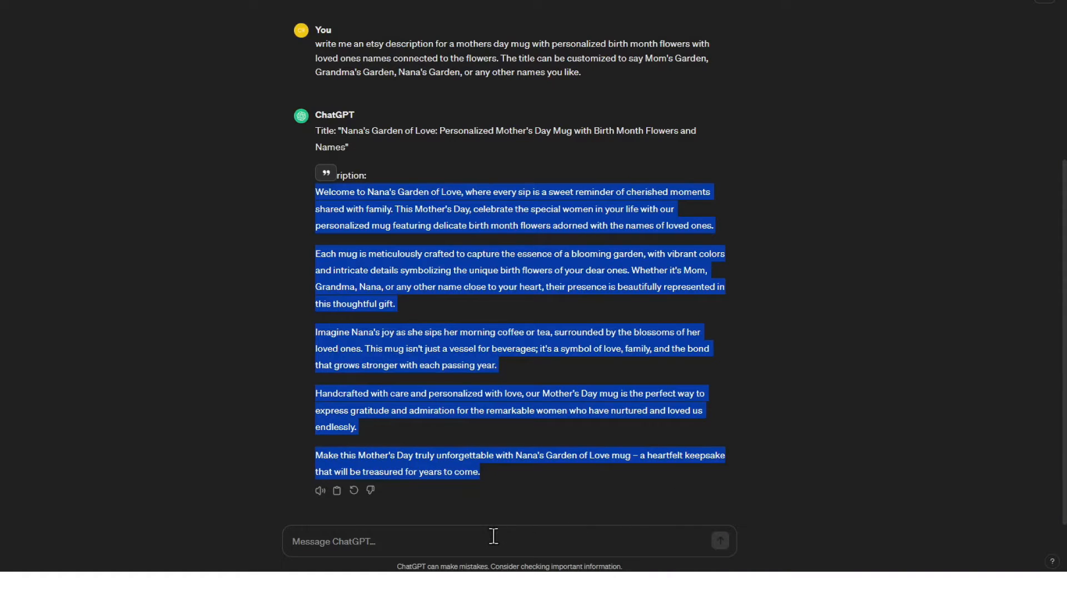
{"action": "left_click", "coordinate": [494, 536]}
{"action": "type", "text": "what are some good tags for this listing"}
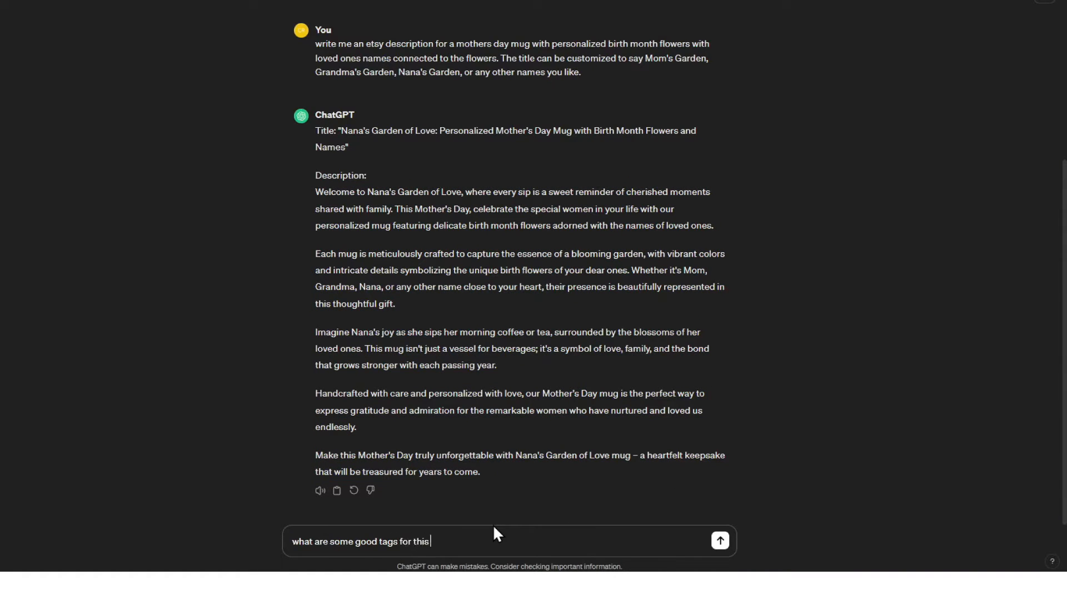
{"action": "key", "text": "Return"}
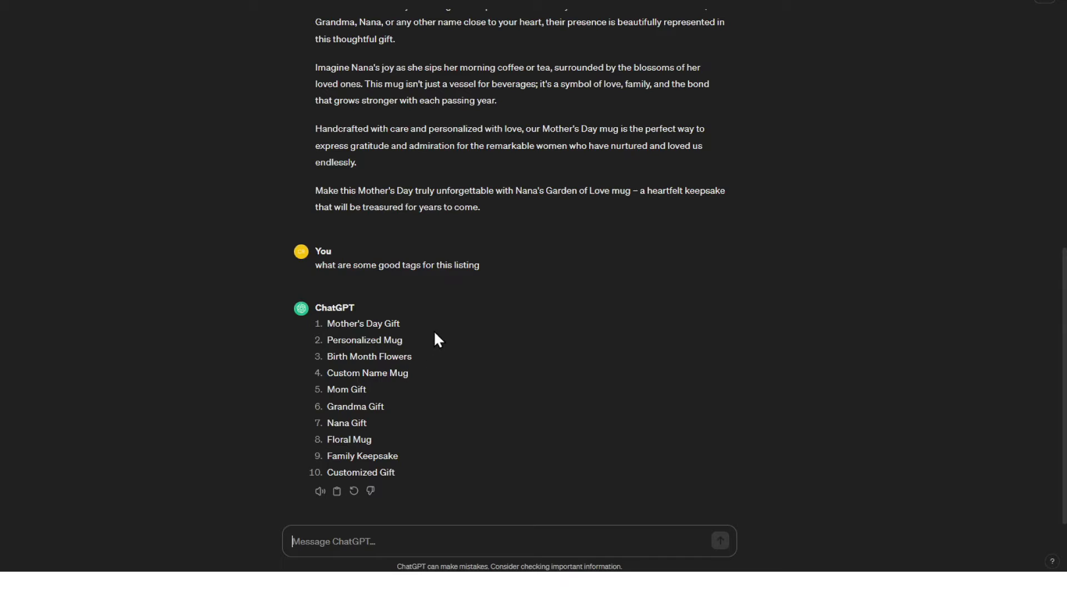
Copy ChatGPT's suggested tags, from Mother's Day Gift and Personalized Mug through Nana Gift, one by one into the Etsy listing's tags
{"action": "key", "text": "alt+Tab"}
{"action": "left_click", "coordinate": [341, 298]}
{"action": "type", "text": "Mother's Day Gift"}
{"action": "left_click", "coordinate": [571, 299]}
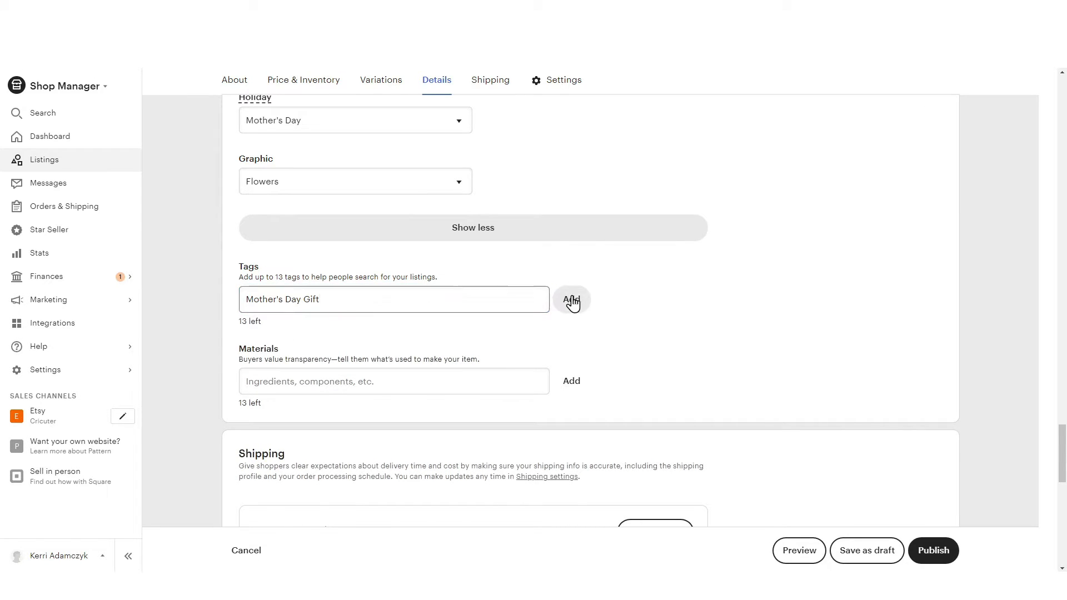
{"action": "key", "text": "alt+Tab"}
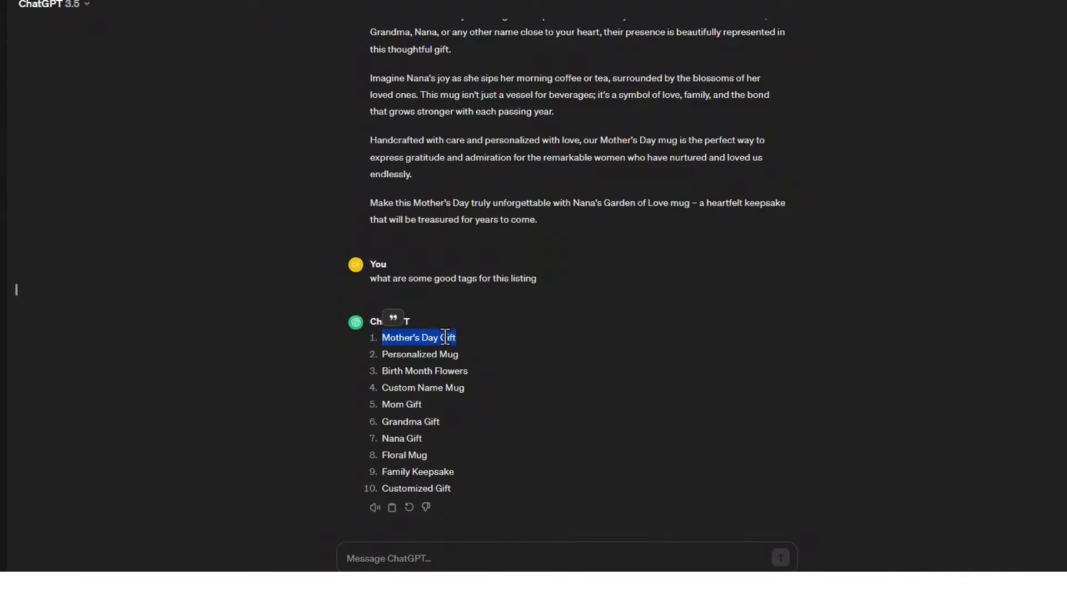
{"action": "left_click_drag", "start_coordinate": [470, 354], "coordinate": [382, 354]}
{"action": "key", "text": "ctrl+c"}
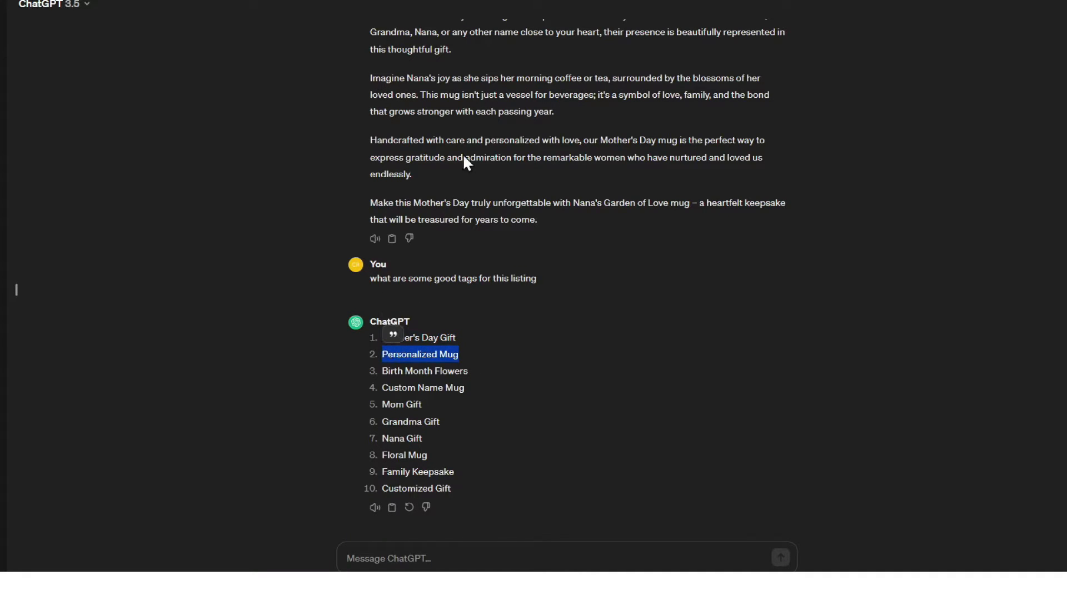
{"action": "key", "text": "alt+Tab"}
{"action": "left_click", "coordinate": [333, 293]}
{"action": "key", "text": "ctrl+v"}
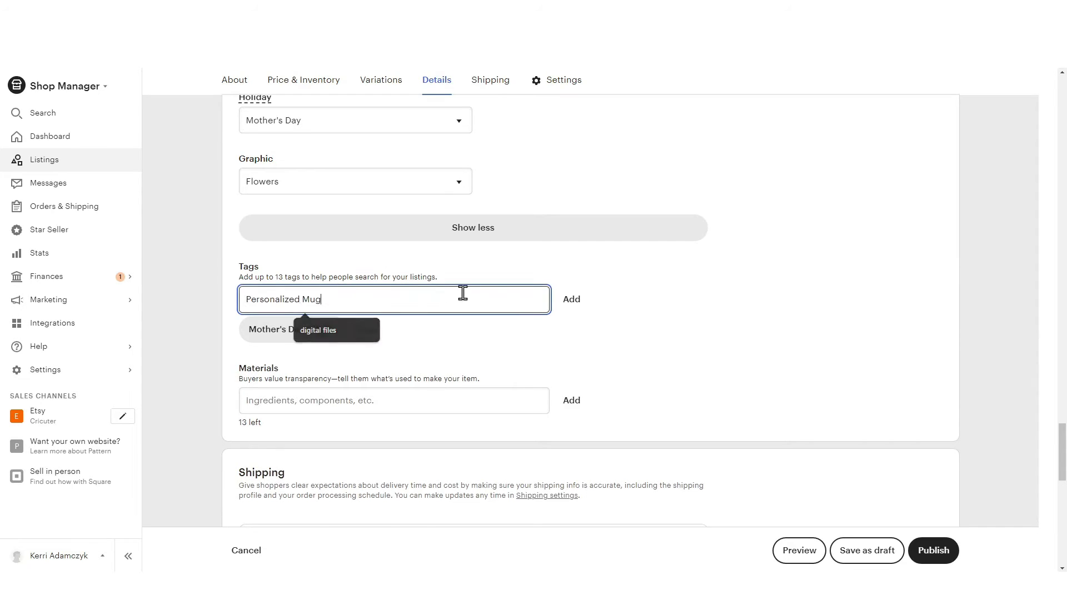
{"action": "left_click", "coordinate": [570, 301]}
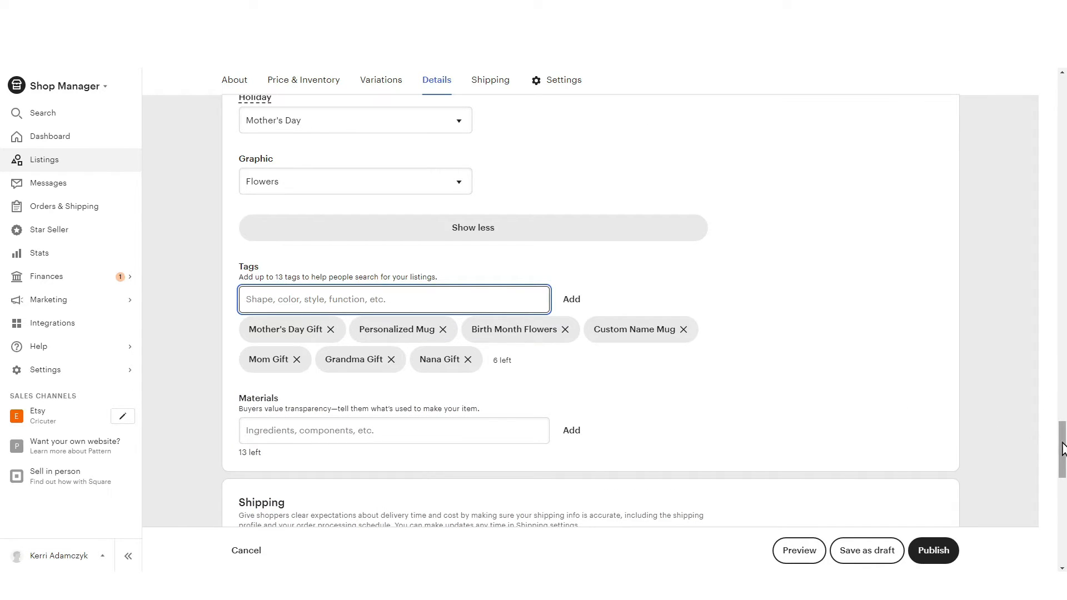
Add three more tags of your own to the listing: Gifts for Her, Gifts for Mom and Mother's Day Mug
{"action": "mouse_move", "coordinate": [1065, 450]}
{"action": "left_mouse_down"}
{"action": "mouse_move", "coordinate": [1064, 92]}
{"action": "mouse_move", "coordinate": [1061, 445]}
{"action": "left_mouse_up"}
{"action": "type", "text": "Gifts f"}
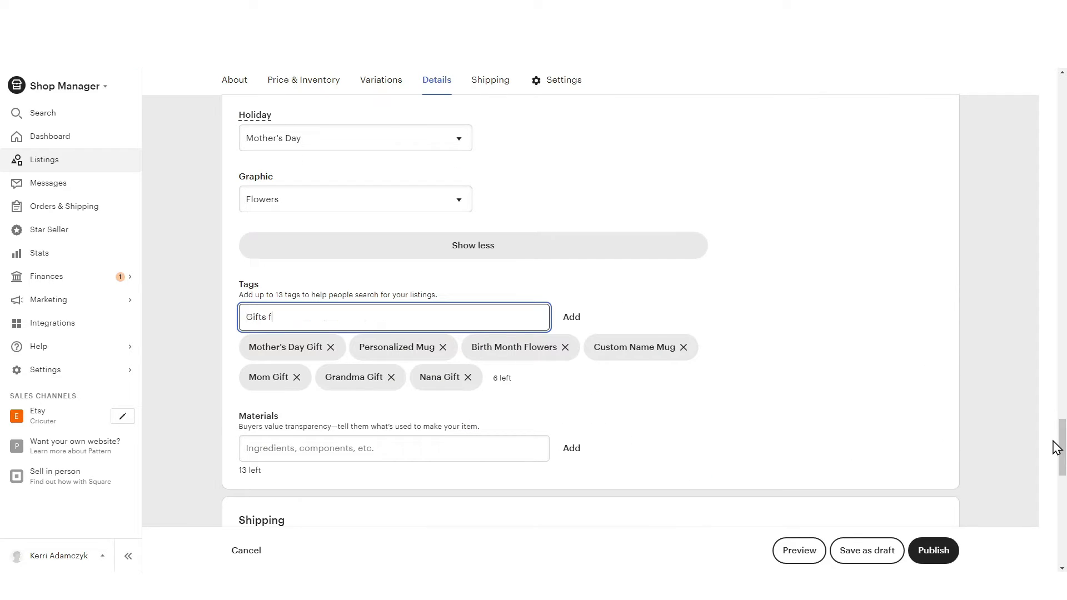
{"action": "type", "text": "or Her"}
{"action": "key", "text": "Return"}
{"action": "type", "text": "Gifts for Mom"}
{"action": "key", "text": "Return"}
{"action": "type", "text": "Mother's Day Mug"}
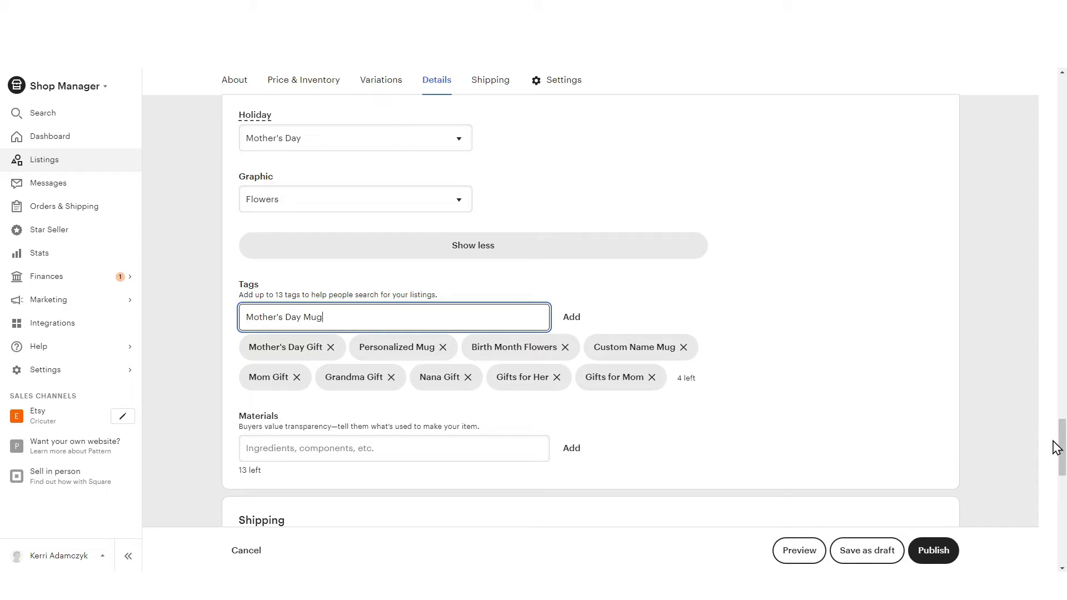
{"action": "key", "text": "Return"}
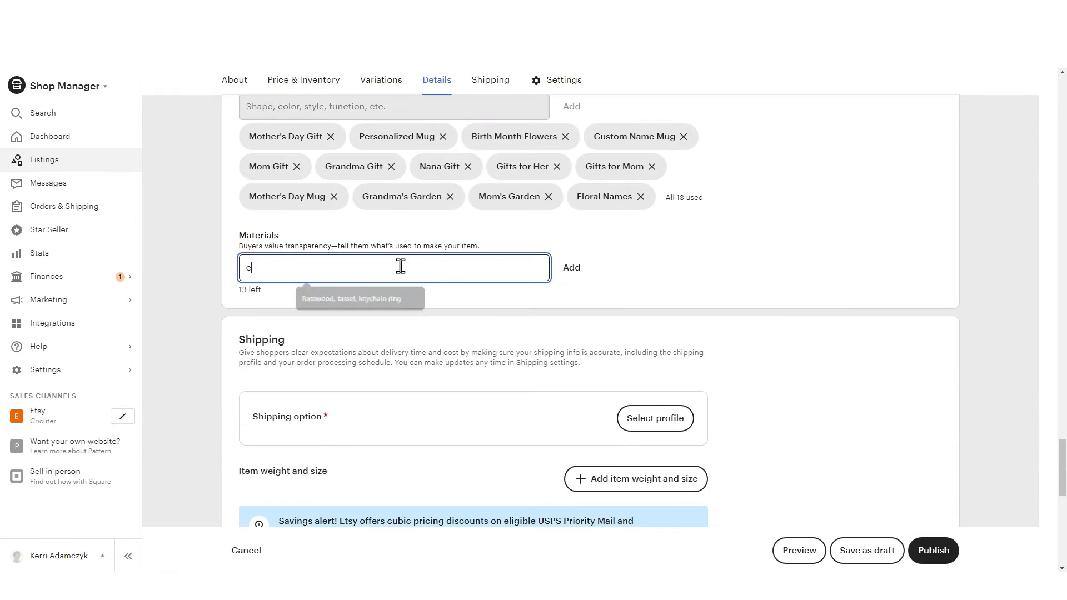
Add "ceramic mug" and "sublimation ink" to the listing's materials
{"action": "type", "text": "eramic mug"}
{"action": "key", "text": "Return"}
{"action": "type", "text": "sublimation ink"}
{"action": "key", "text": "Return"}
Apply the existing usps calculated shipping profile to the listing
{"action": "scroll", "coordinate": [400, 266], "scroll_direction": "down", "scroll_amount": 2}
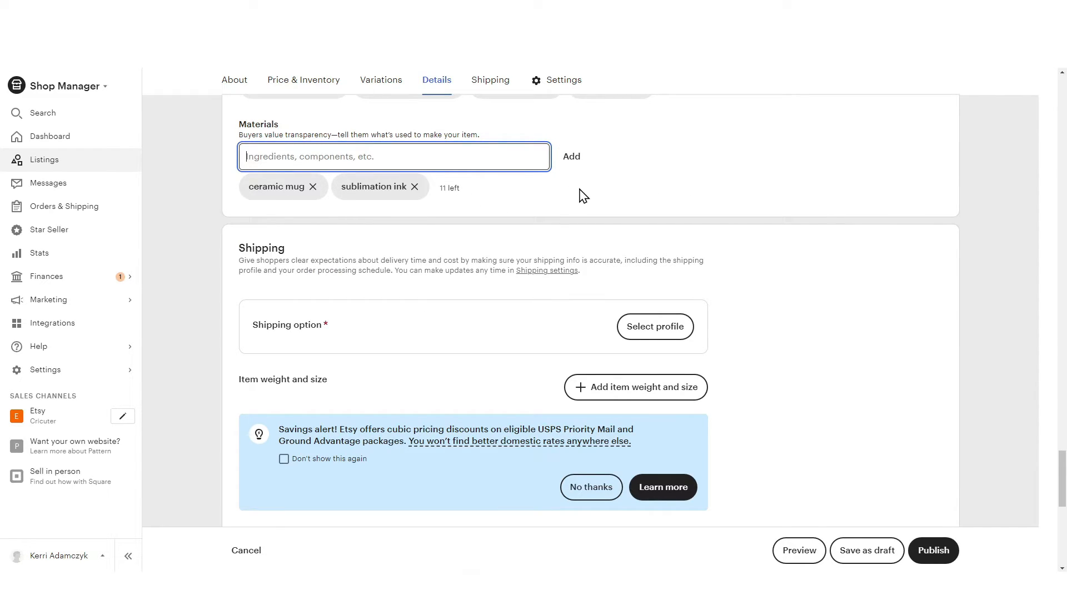
{"action": "scroll", "coordinate": [611, 205], "scroll_direction": "down", "scroll_amount": 2}
{"action": "left_click", "coordinate": [674, 217]}
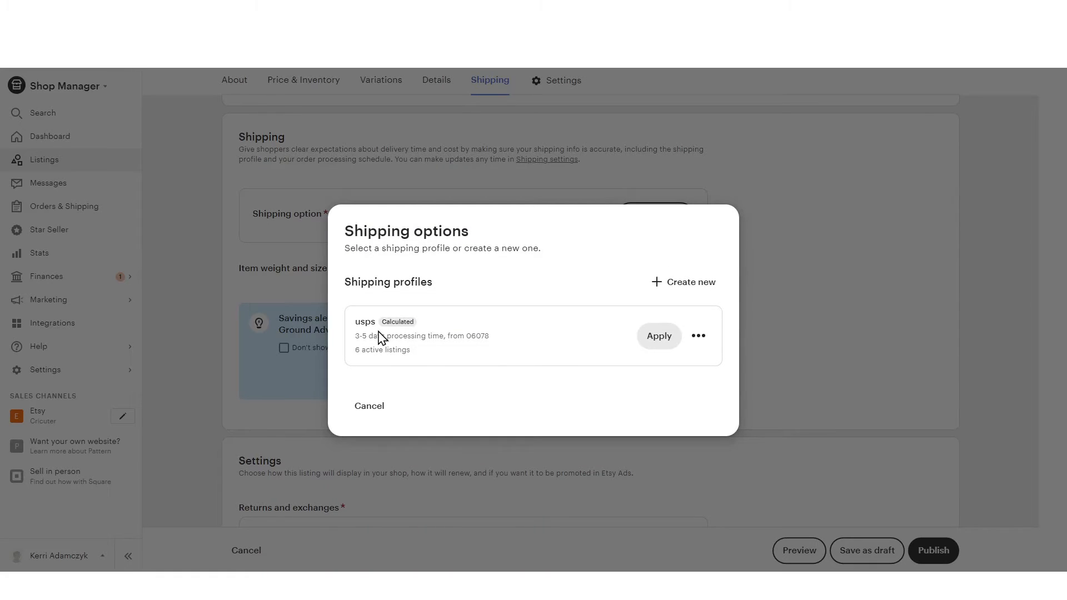
{"action": "left_click", "coordinate": [661, 338]}
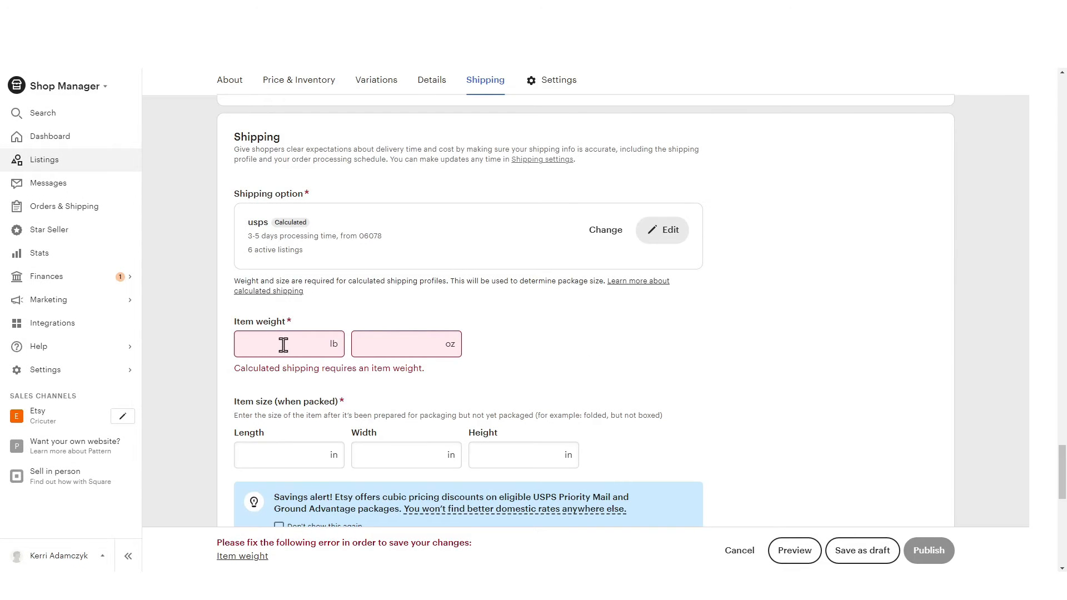
Set the item weight to 13.5 oz, leaving the pounds value empty
{"action": "left_click", "coordinate": [409, 342]}
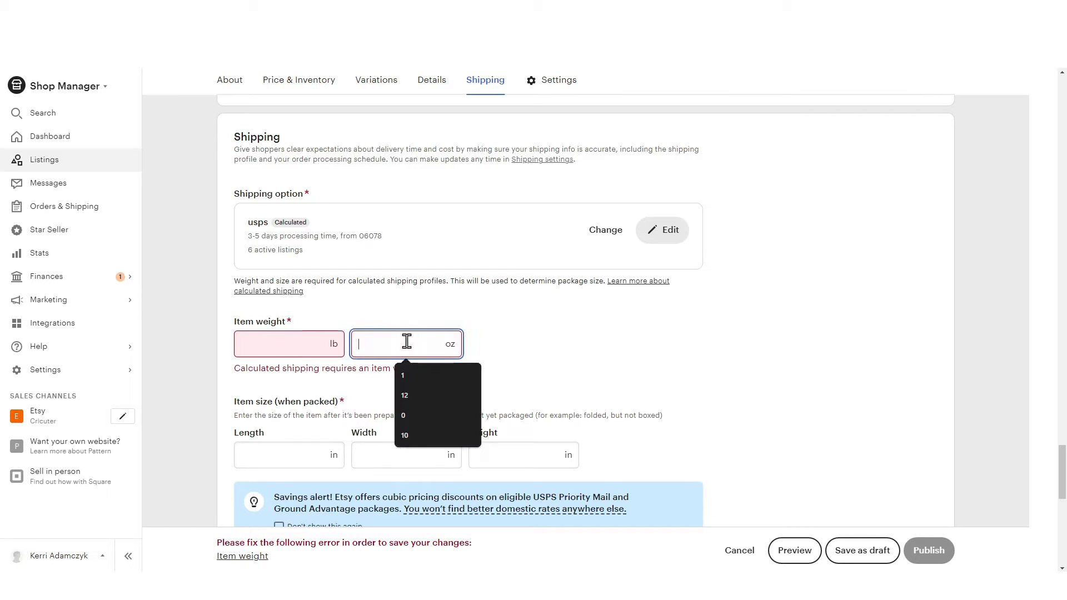
{"action": "left_click", "coordinate": [313, 343]}
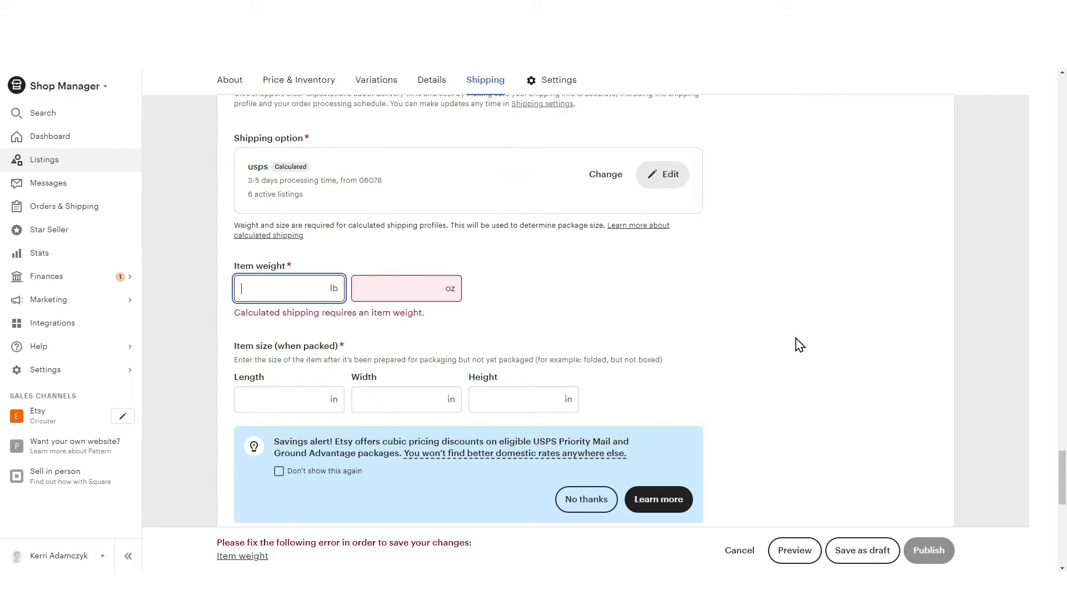
{"action": "left_click", "coordinate": [408, 287]}
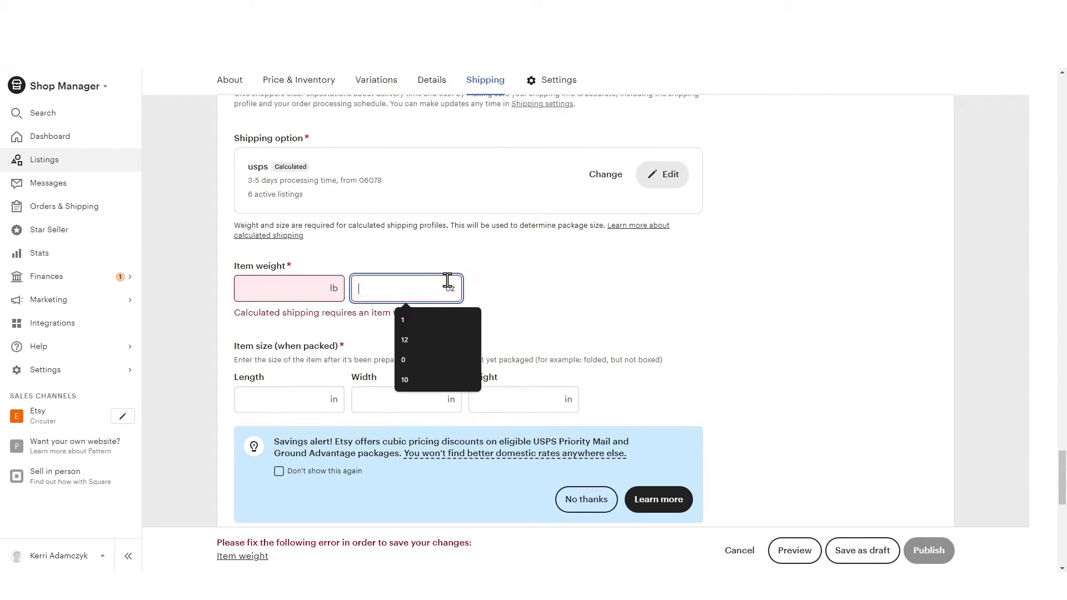
{"action": "type", "text": "13"}
{"action": "key", "text": "Tab"}
Enter the packed item size as length 4 in, width 5 in and height 5.5 in
{"action": "type", "text": "4"}
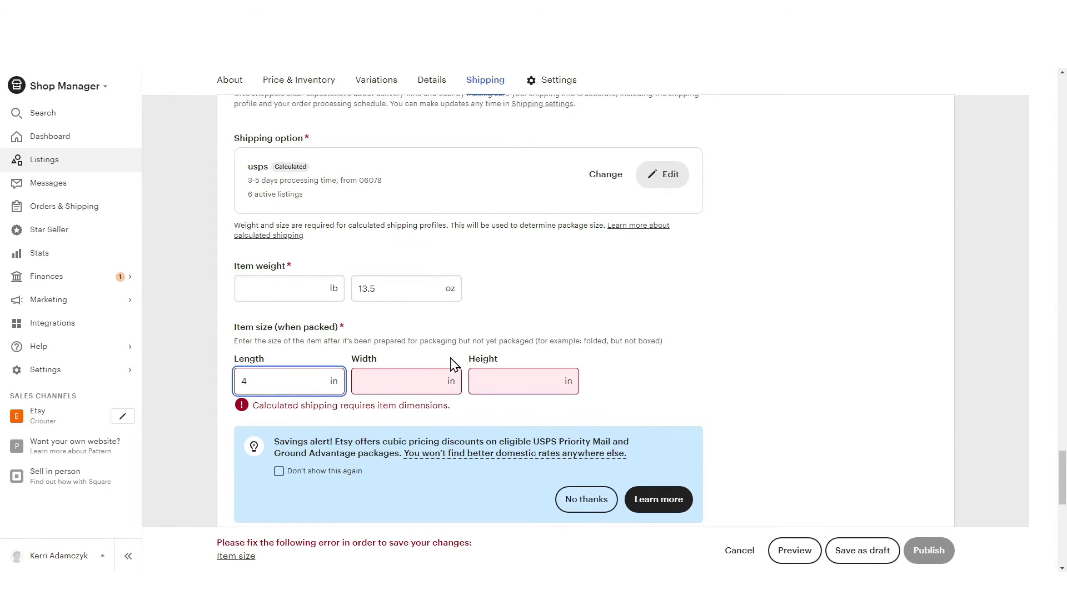
{"action": "key", "text": "Tab"}
{"action": "type", "text": "5"}
{"action": "key", "text": "Tab"}
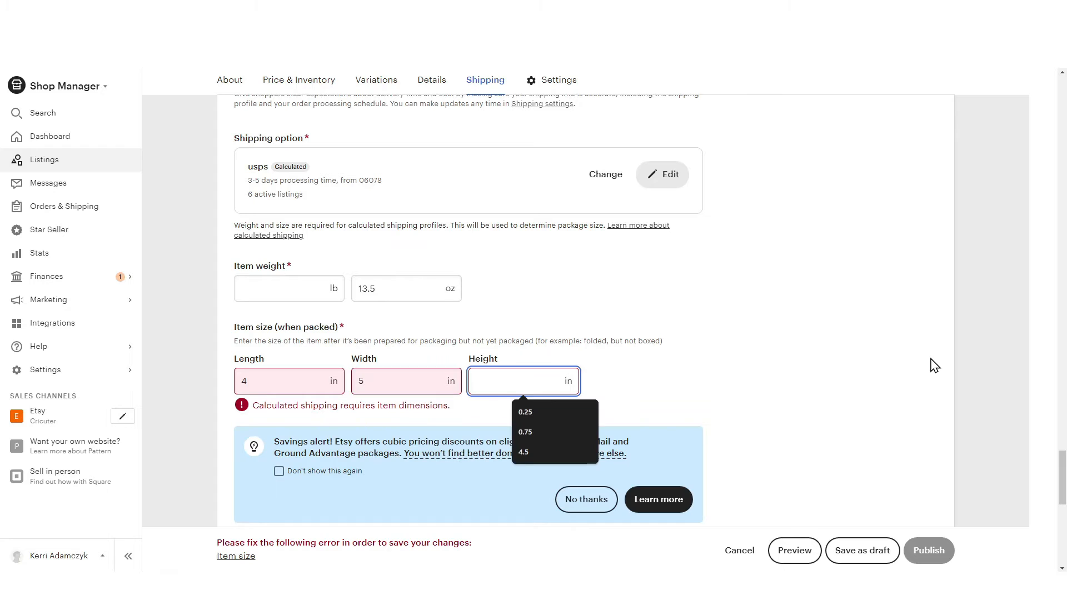
{"action": "type", "text": "5.5"}
{"action": "left_click", "coordinate": [362, 422]}
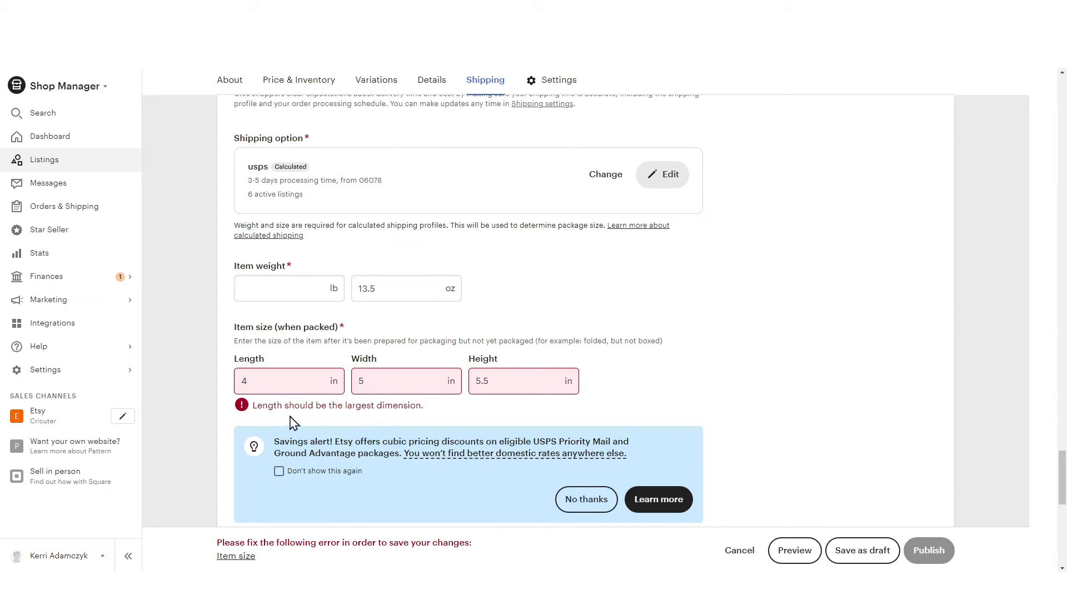
Correct the packed item size by setting the length to 5.5 in and the height to 4 in
{"action": "left_click_drag", "start_coordinate": [283, 390], "coordinate": [192, 391]}
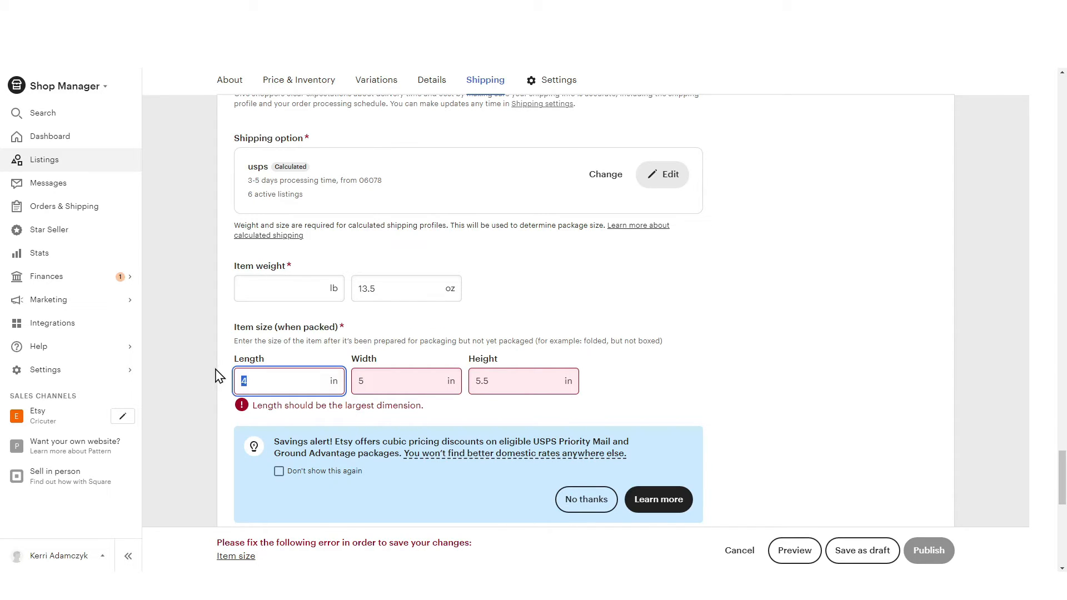
{"action": "type", "text": "5.5"}
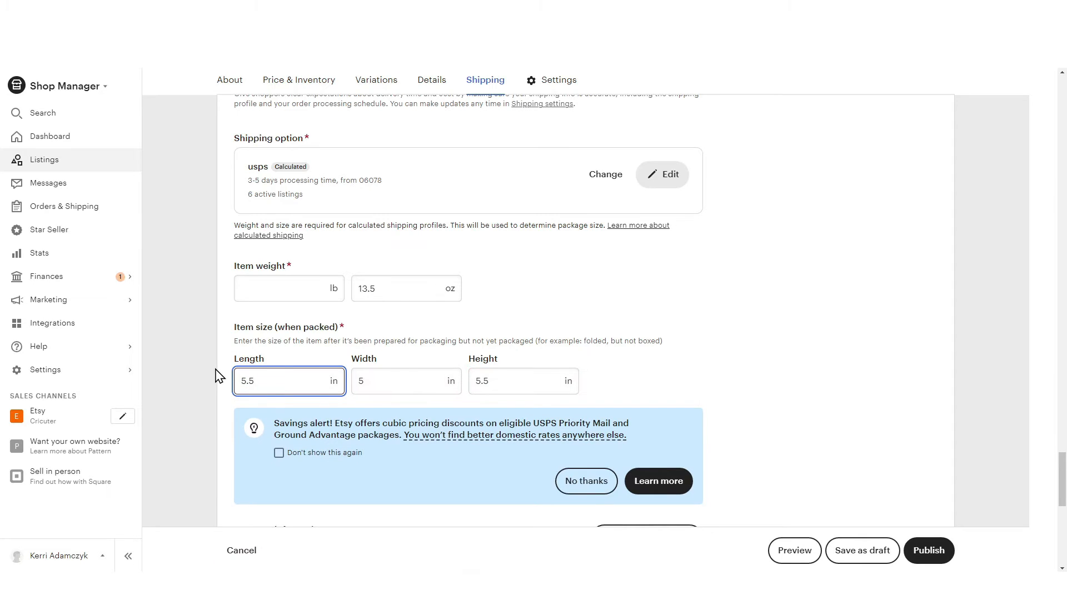
{"action": "left_click_drag", "start_coordinate": [503, 381], "coordinate": [442, 381]}
{"action": "type", "text": "4"}
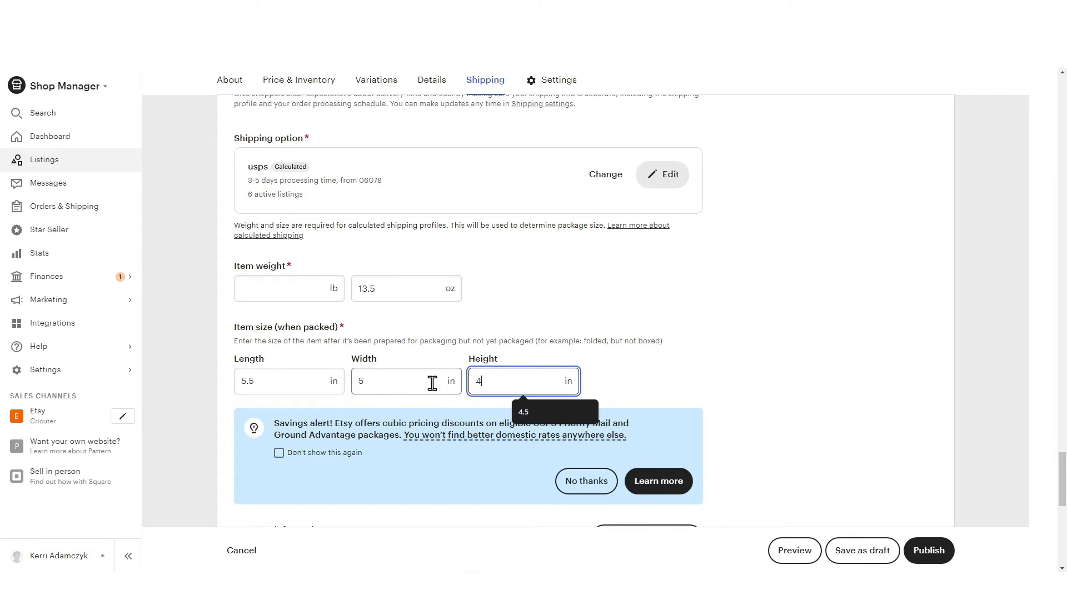
{"action": "left_click", "coordinate": [731, 398]}
{"action": "scroll", "coordinate": [731, 398], "scroll_direction": "down", "scroll_amount": 2}
{"action": "scroll", "coordinate": [731, 398], "scroll_direction": "down", "scroll_amount": 7}
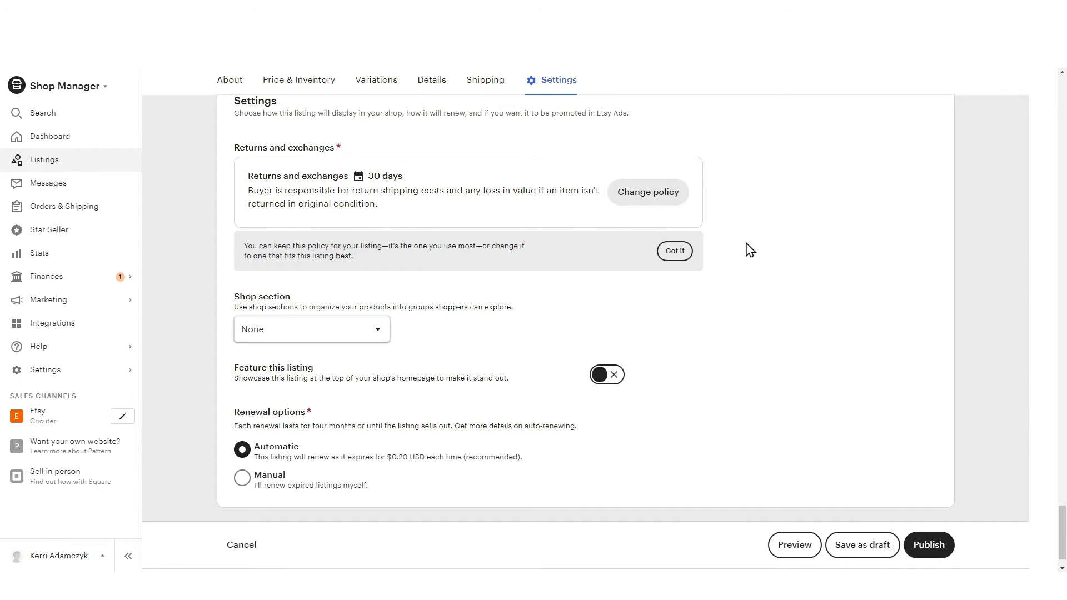
Assign the listing to the Physical Items shop section and turn on featuring for this listing
{"action": "scroll", "coordinate": [745, 248], "scroll_direction": "down", "scroll_amount": 2}
{"action": "left_click", "coordinate": [380, 295]}
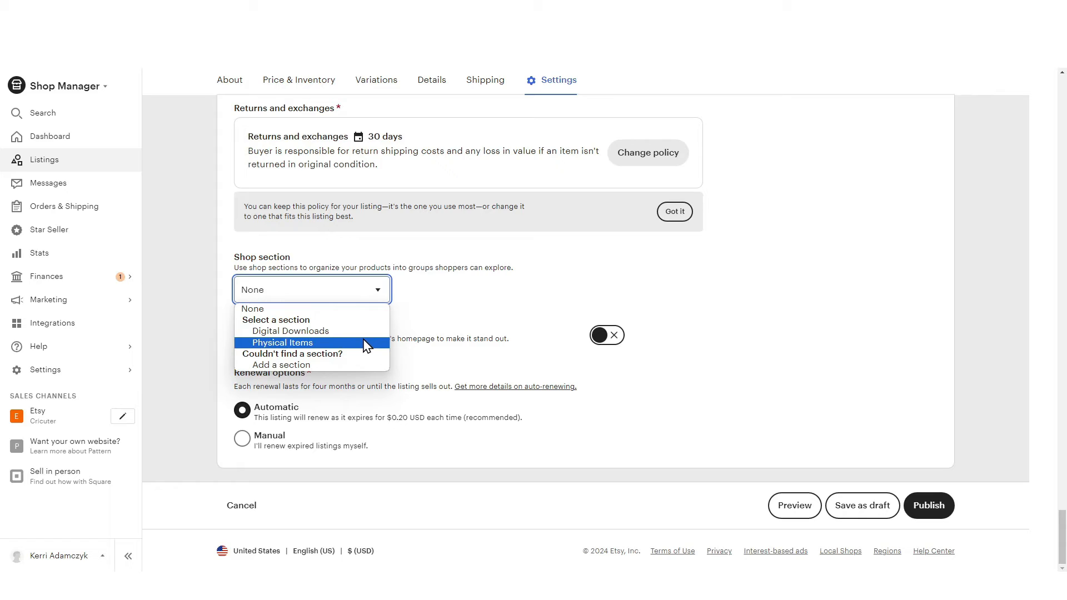
{"action": "left_click", "coordinate": [307, 344]}
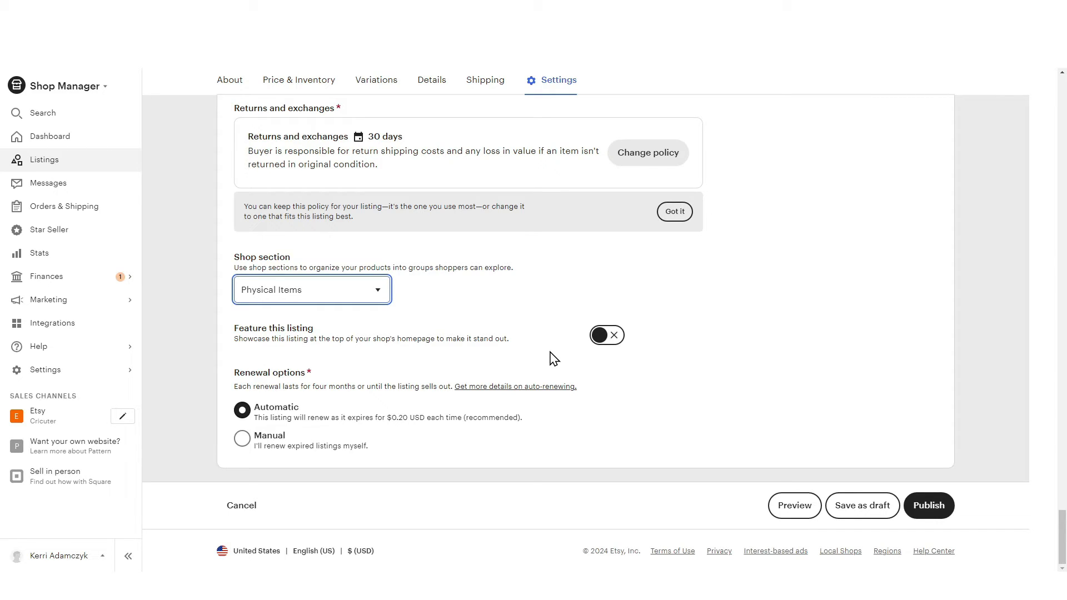
{"action": "left_click", "coordinate": [614, 335]}
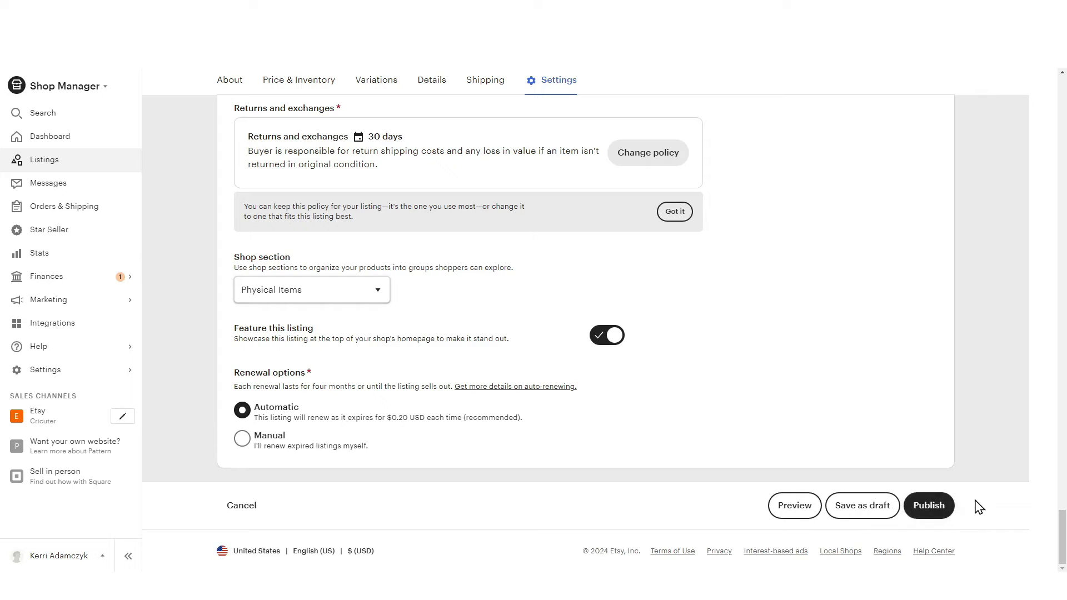
Look back over the completed listing details, then publish the listing and accept the listing fee
{"action": "scroll", "coordinate": [849, 446], "scroll_direction": "up", "scroll_amount": 10}
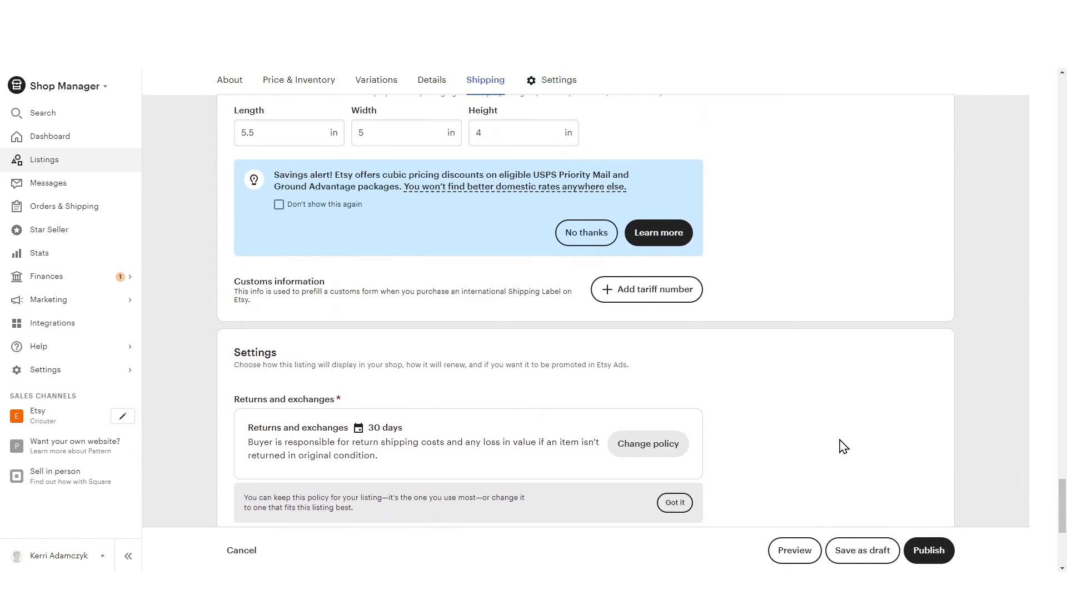
{"action": "scroll", "coordinate": [839, 444], "scroll_direction": "up", "scroll_amount": 7}
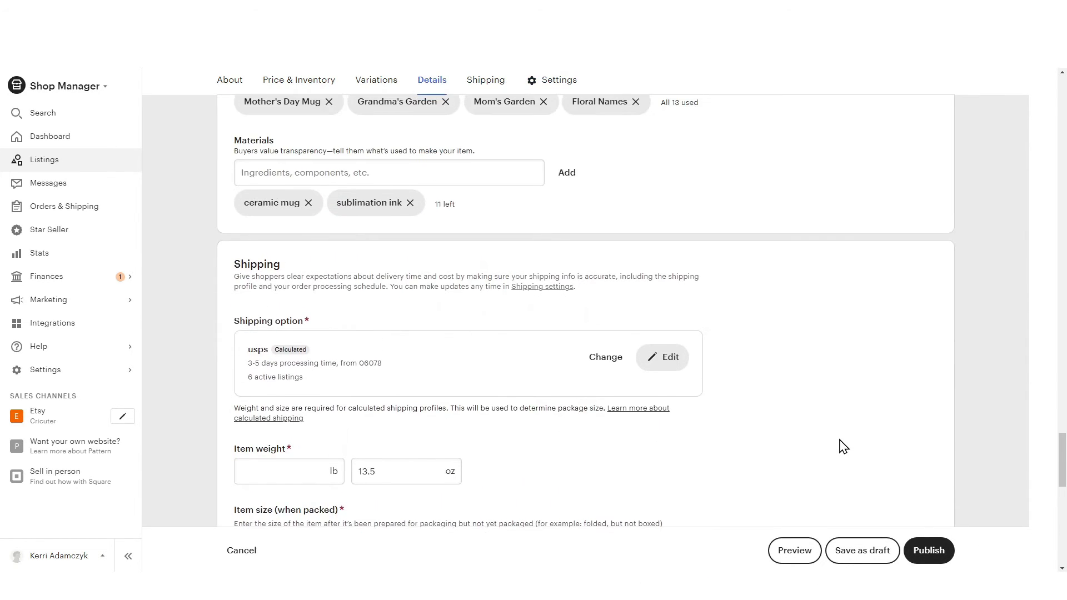
{"action": "scroll", "coordinate": [812, 438], "scroll_direction": "up", "scroll_amount": 10}
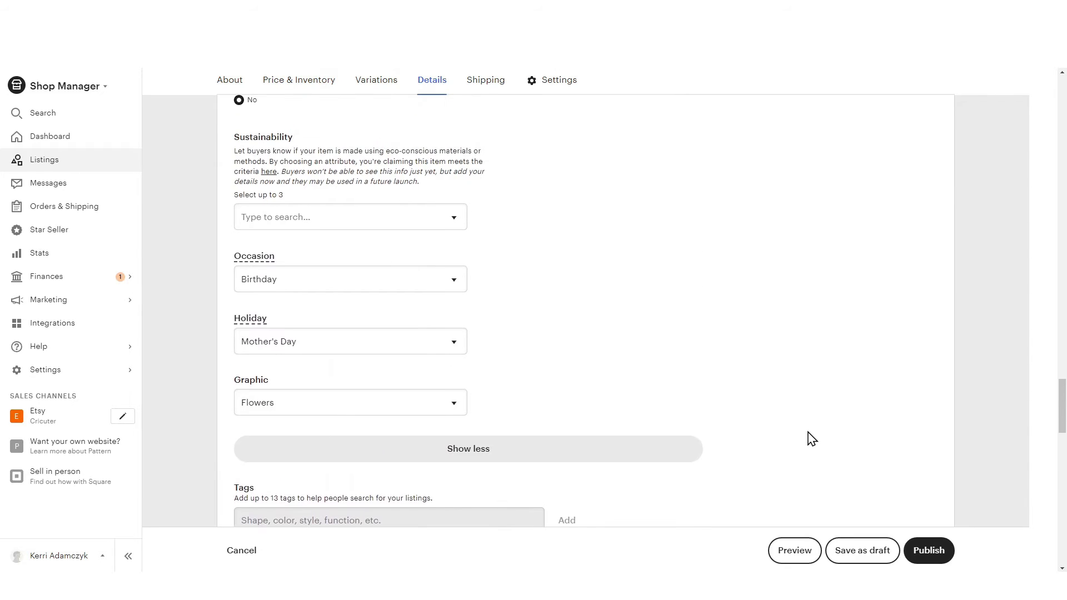
{"action": "scroll", "coordinate": [812, 439], "scroll_direction": "up", "scroll_amount": 4}
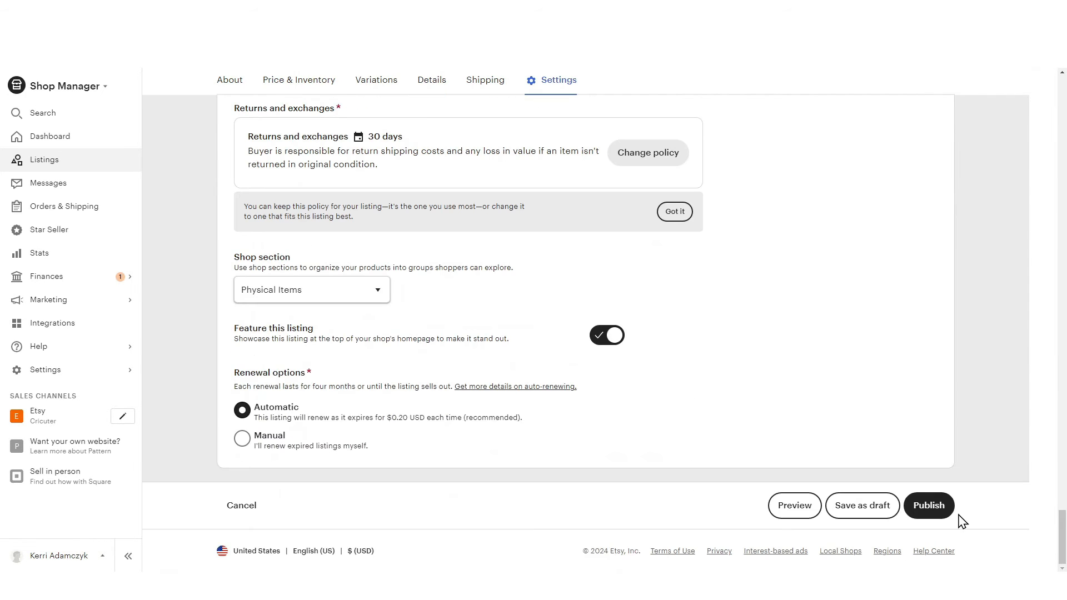
{"action": "left_click", "coordinate": [929, 507]}
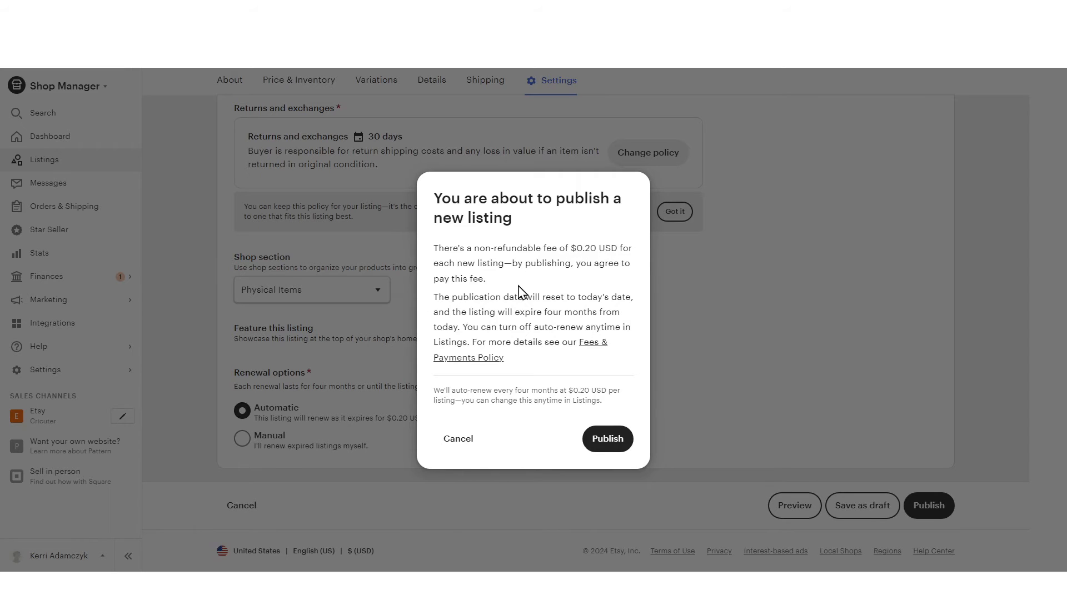
{"action": "left_click", "coordinate": [609, 444]}
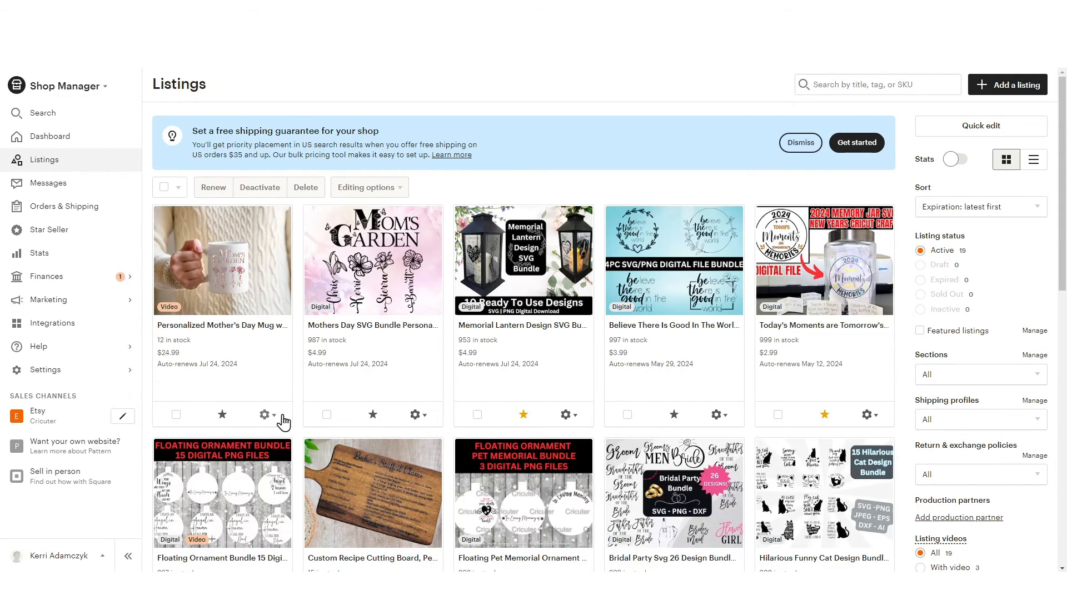
View the published Mother's Day mug listing on Etsy and look through its video and photos
{"action": "left_click", "coordinate": [266, 418]}
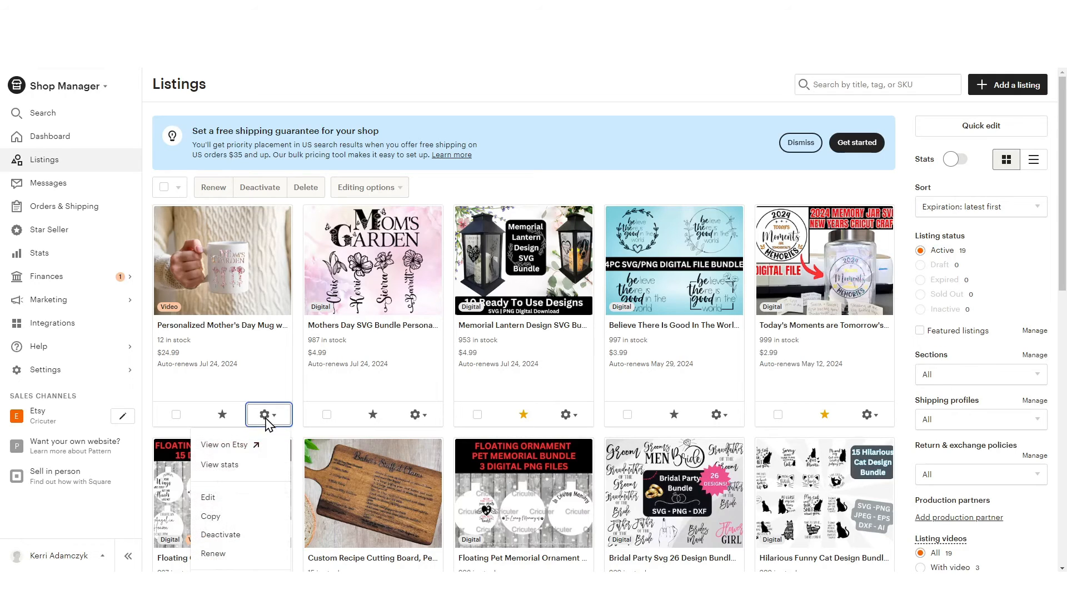
{"action": "left_click", "coordinate": [246, 447]}
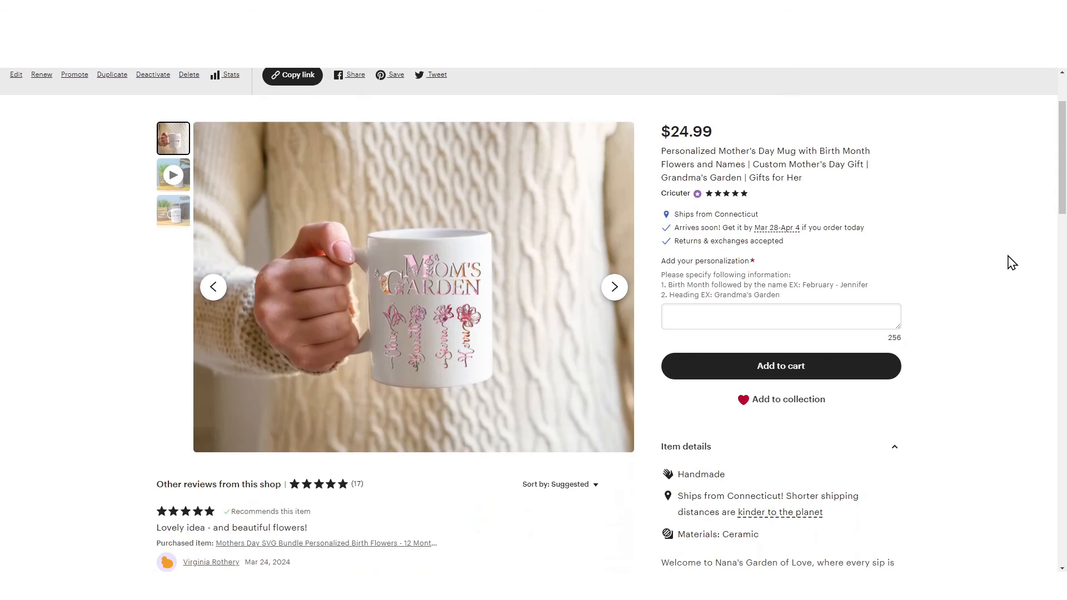
{"action": "left_click", "coordinate": [615, 287]}
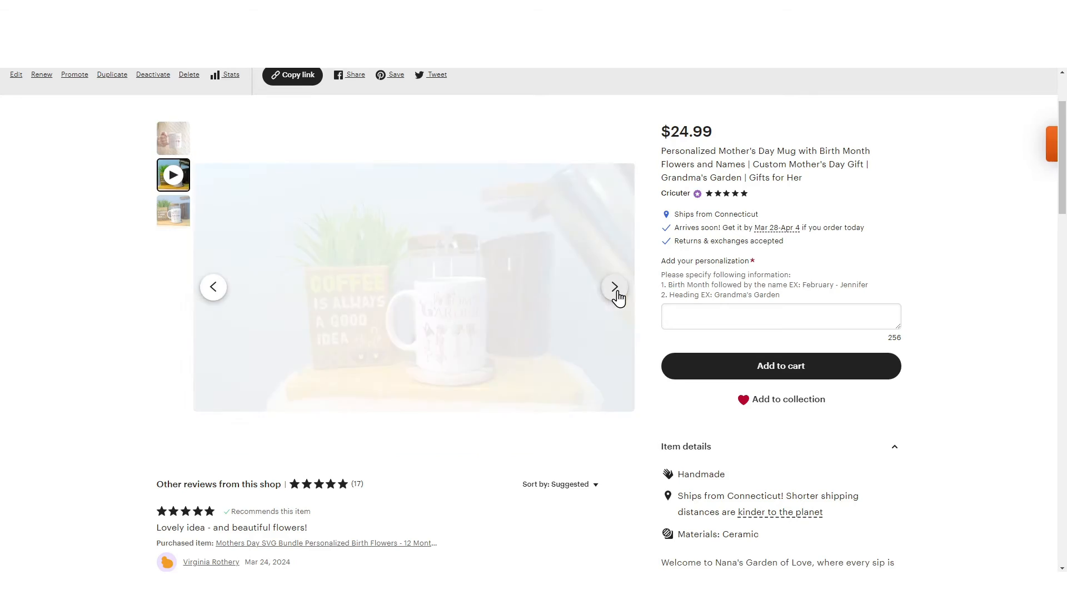
{"action": "left_click", "coordinate": [616, 291]}
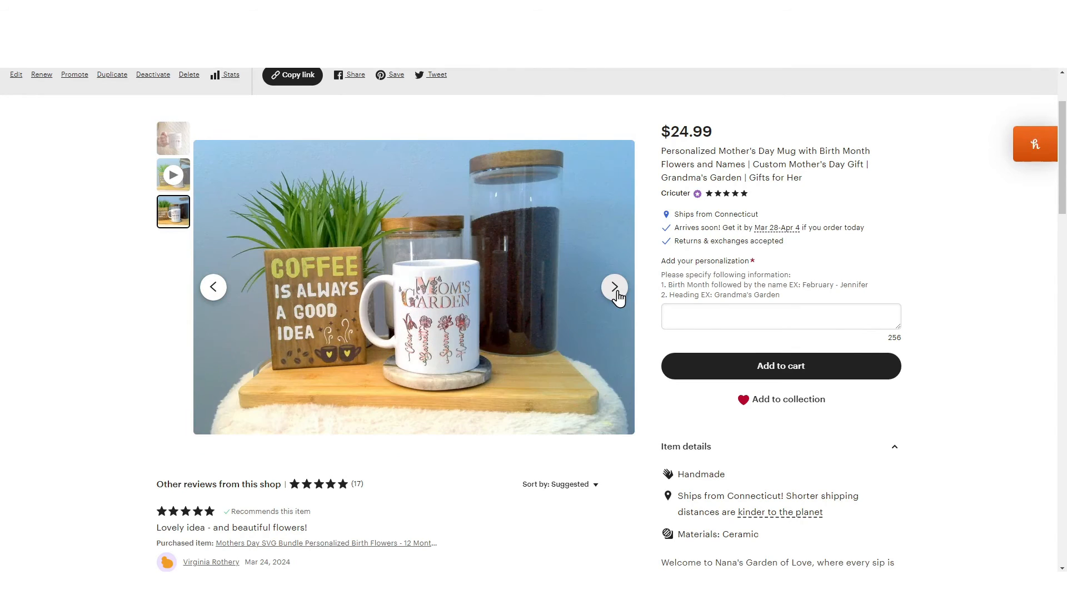
{"action": "scroll", "coordinate": [617, 298], "scroll_direction": "up", "scroll_amount": 1}
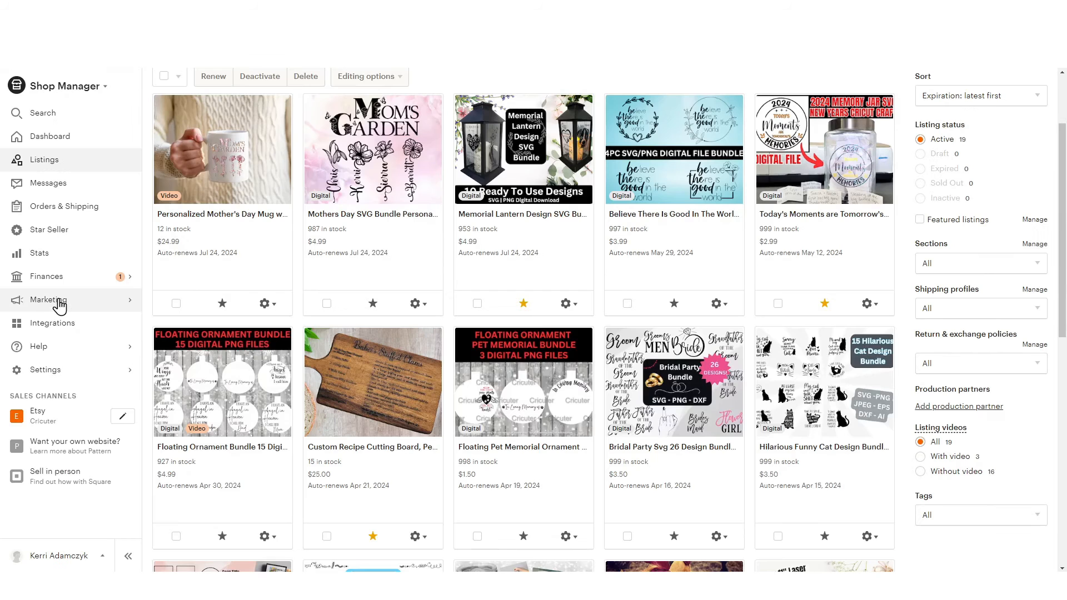
Start setting up a sale in Sales and discounts with 40 percent off, valid everywhere
{"action": "left_click", "coordinate": [67, 302]}
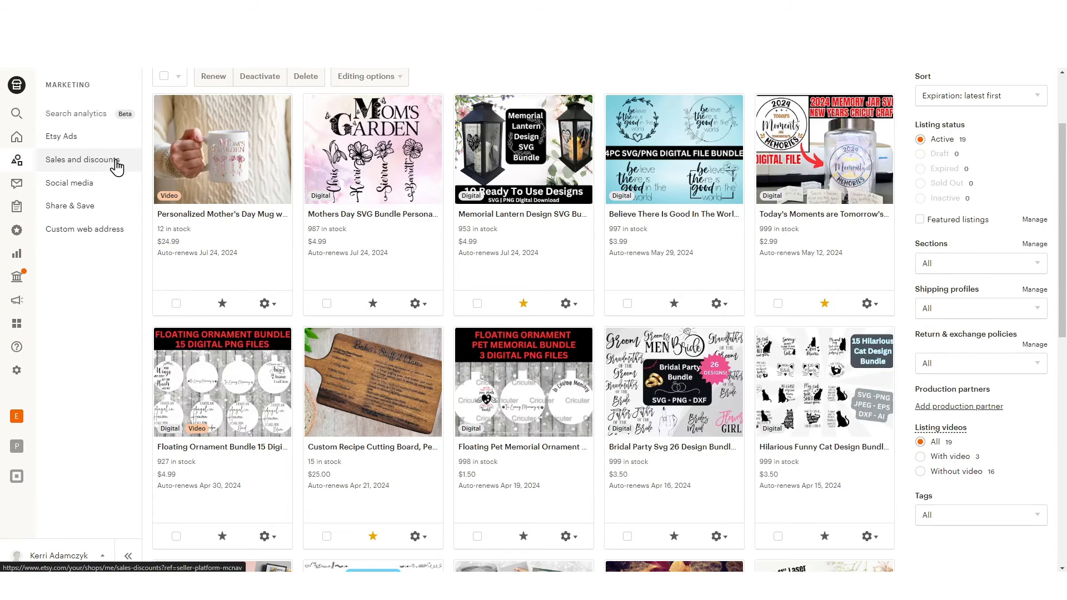
{"action": "left_click", "coordinate": [83, 160]}
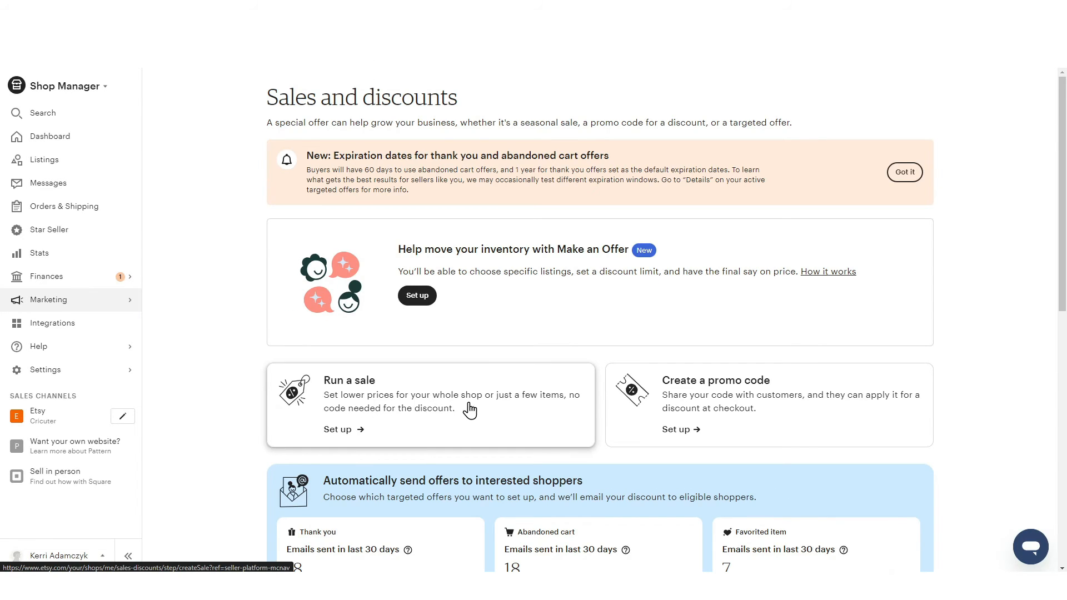
{"action": "left_click", "coordinate": [352, 431]}
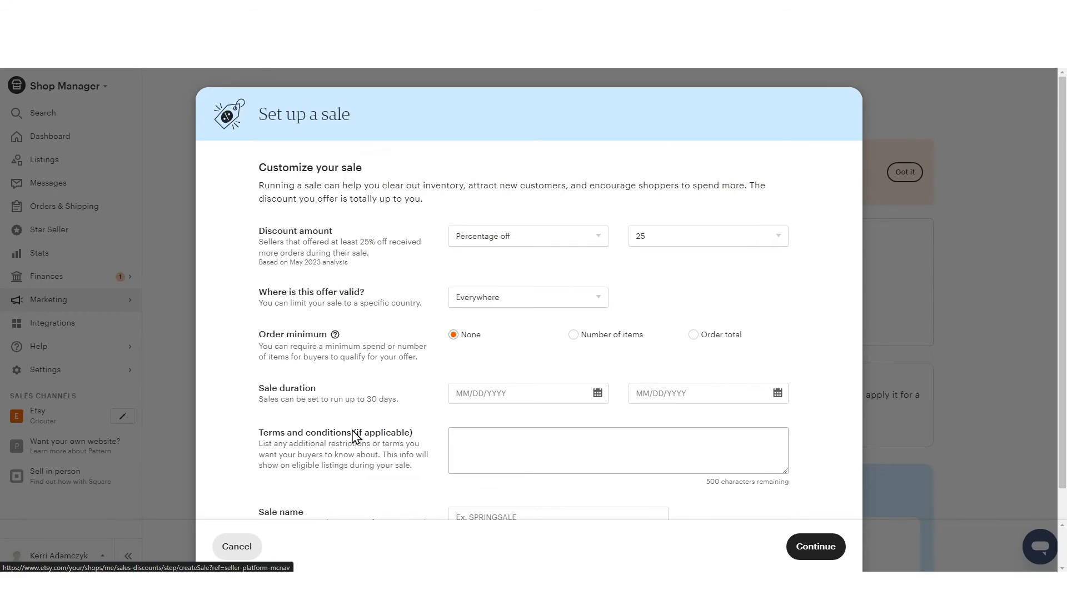
{"action": "left_click", "coordinate": [656, 240]}
{"action": "left_click", "coordinate": [642, 282]}
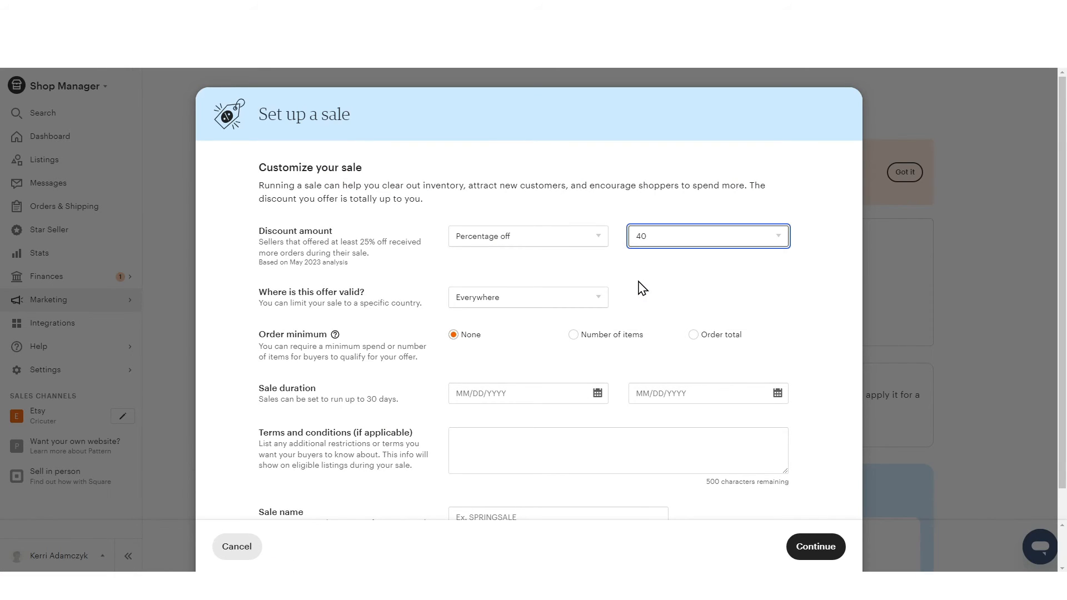
{"action": "left_click", "coordinate": [588, 292]}
{"action": "left_click", "coordinate": [676, 278]}
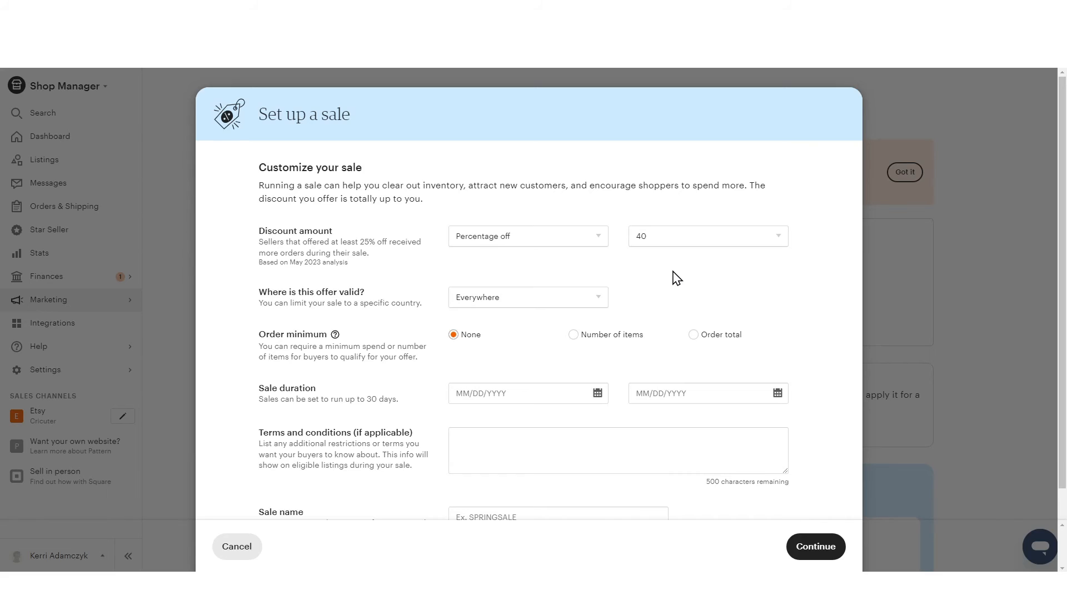
Set the sale duration to start on 03/24/2024 and end on 04/24/2024
{"action": "scroll", "coordinate": [676, 278], "scroll_direction": "down", "scroll_amount": 2}
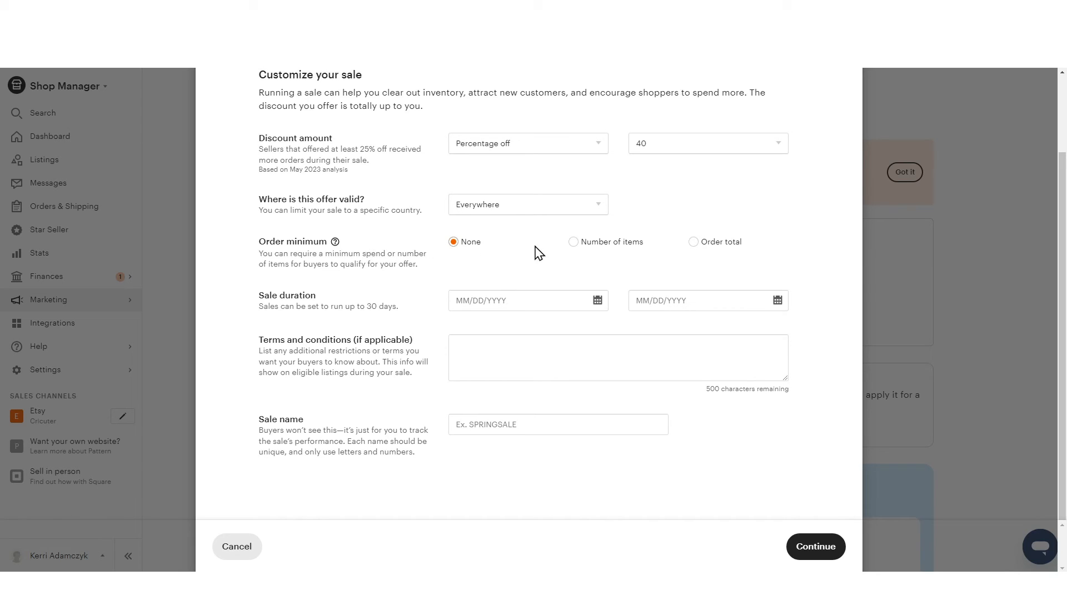
{"action": "left_click", "coordinate": [597, 301]}
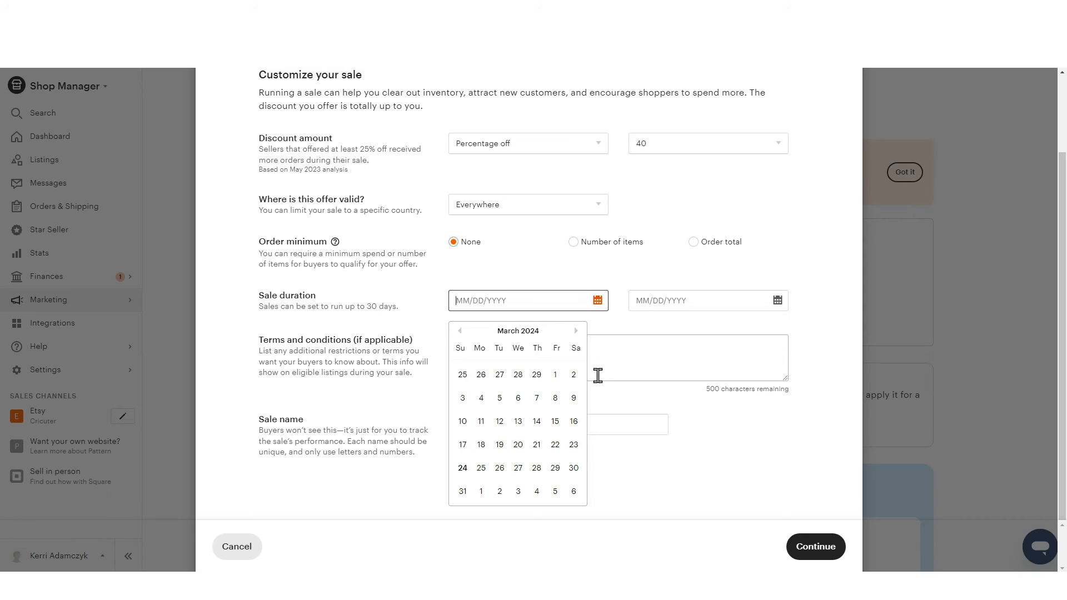
{"action": "left_click", "coordinate": [462, 470]}
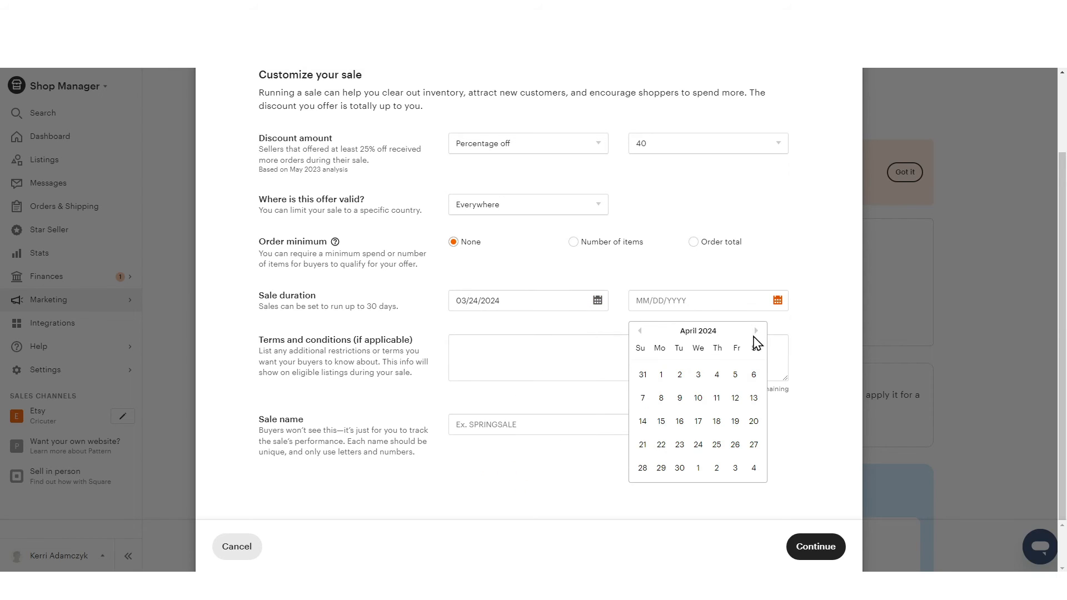
{"action": "left_click", "coordinate": [699, 445]}
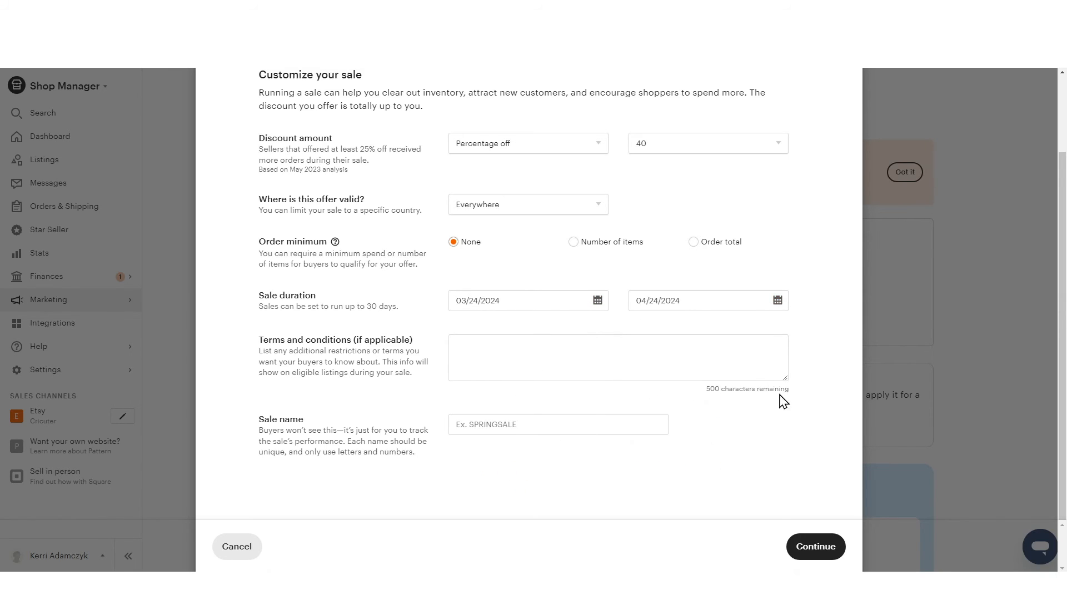
Name the sale MOTHERSMUG and submit the sale details
{"action": "left_click", "coordinate": [556, 425]}
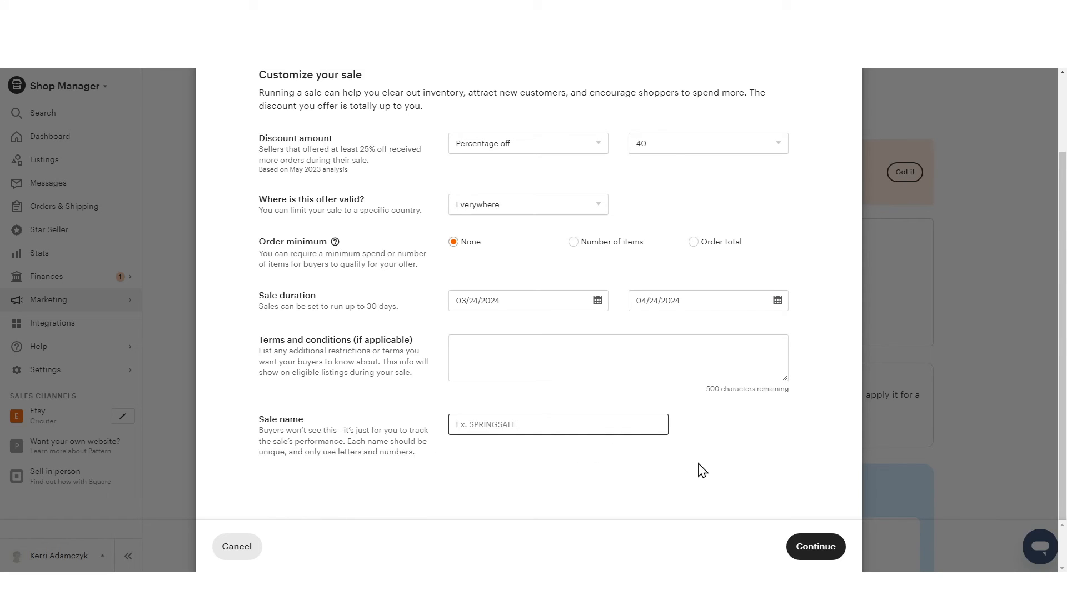
{"action": "type", "text": "MOTHERSMUG"}
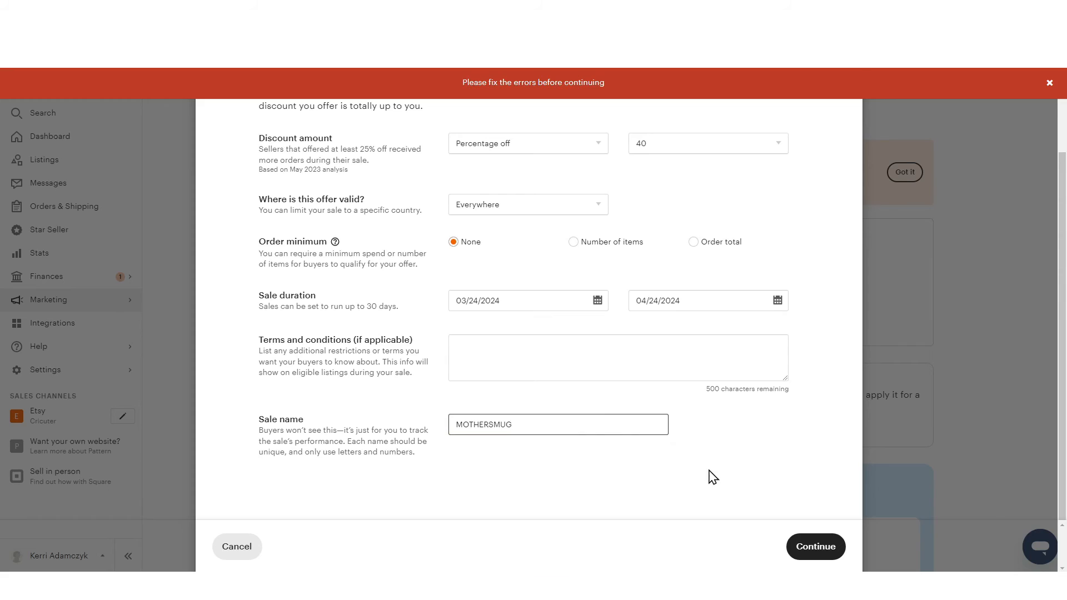
{"action": "left_click", "coordinate": [813, 546]}
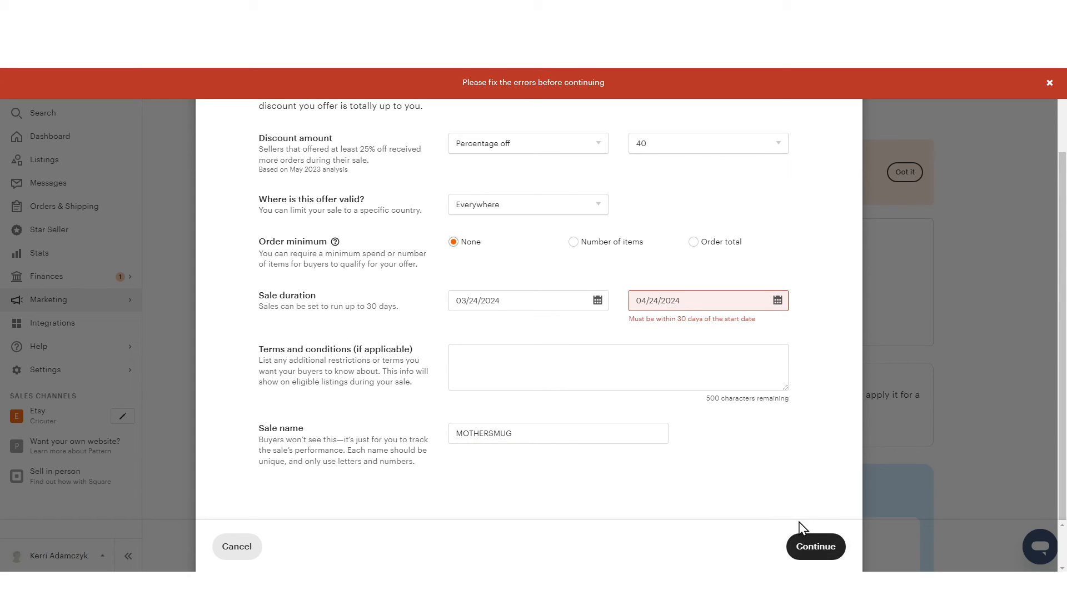
Change the sale's end date to 04/23/2024 and continue to the choice of included listings
{"action": "left_click", "coordinate": [769, 303]}
{"action": "left_click", "coordinate": [679, 444]}
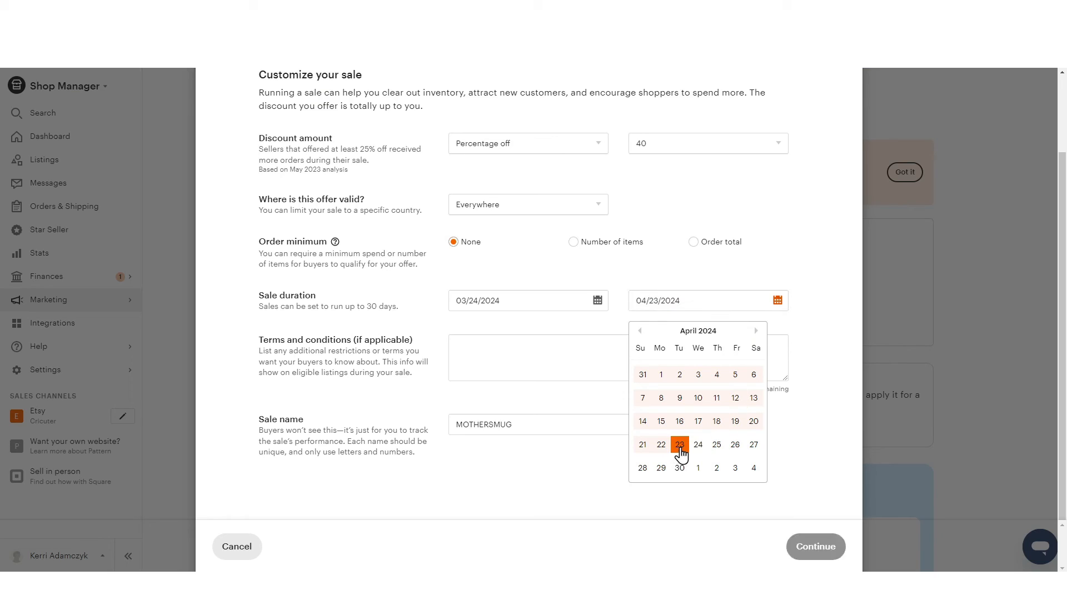
{"action": "left_click", "coordinate": [797, 447]}
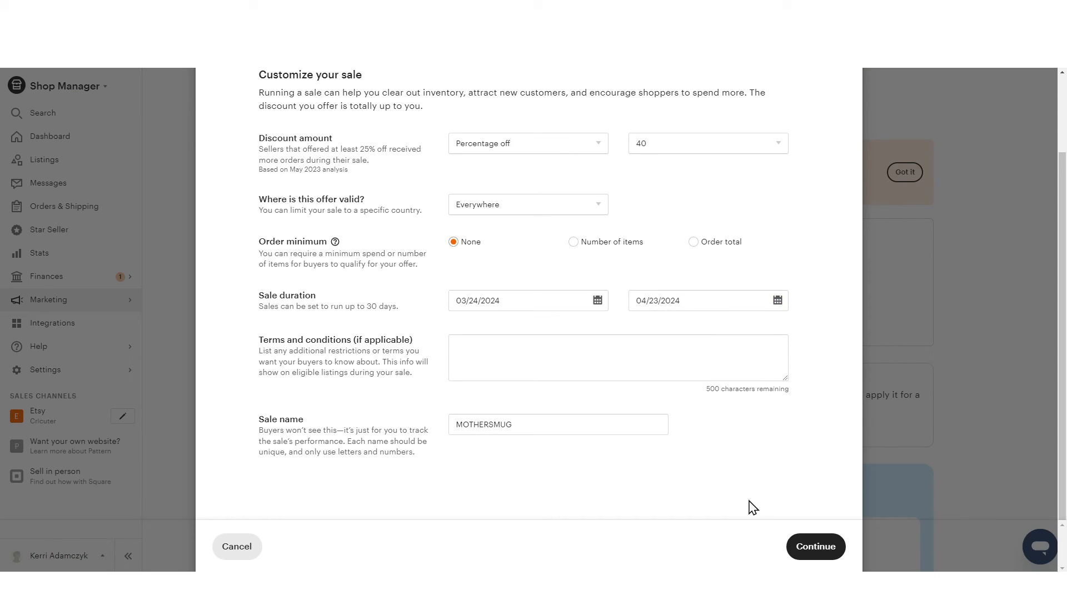
{"action": "left_click", "coordinate": [815, 547]}
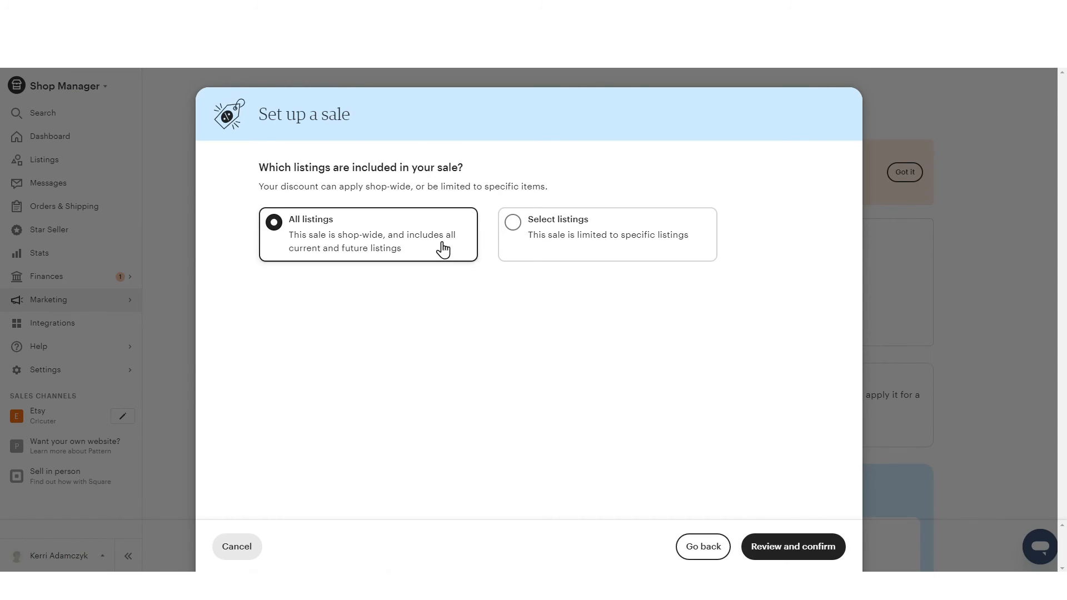
Limit the sale to select listings, search for "mug" and add the Personalized Mother's Day Mug listing
{"action": "left_click", "coordinate": [512, 228]}
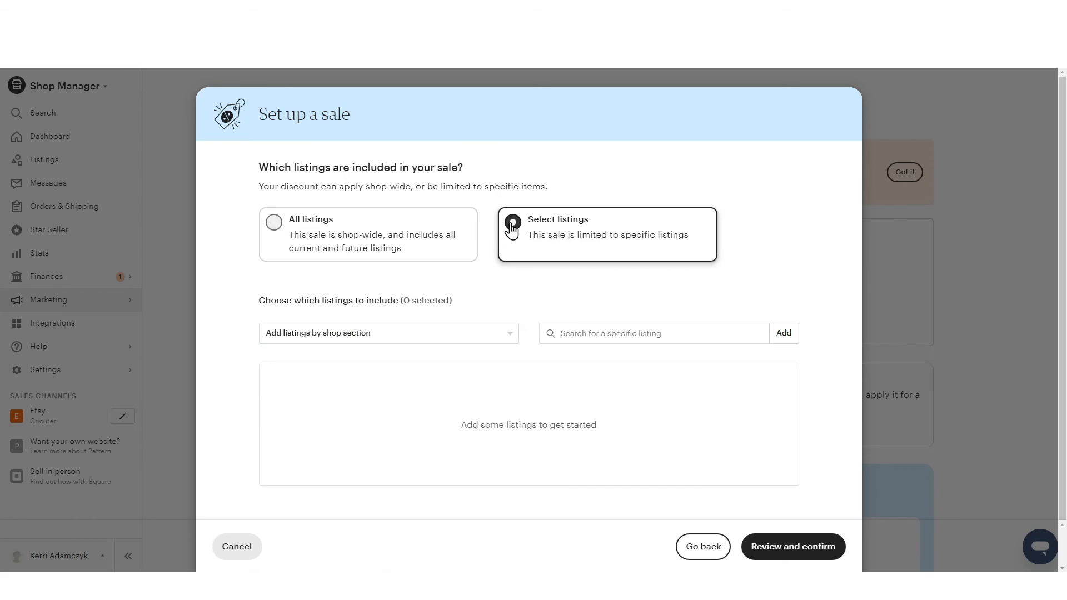
{"action": "left_click", "coordinate": [676, 334]}
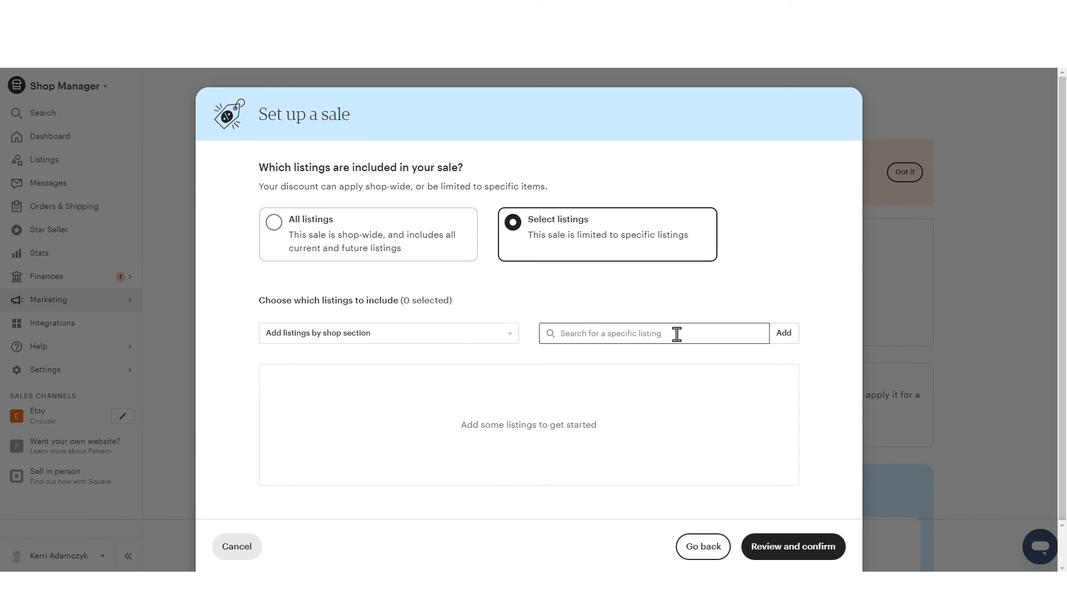
{"action": "type", "text": "mug"}
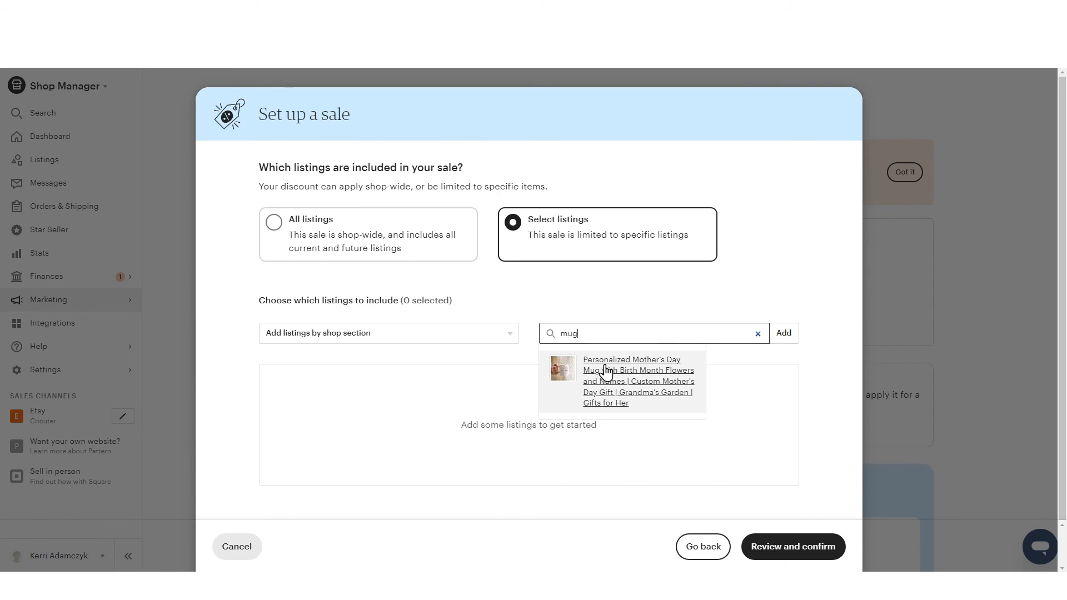
{"action": "left_click", "coordinate": [654, 366]}
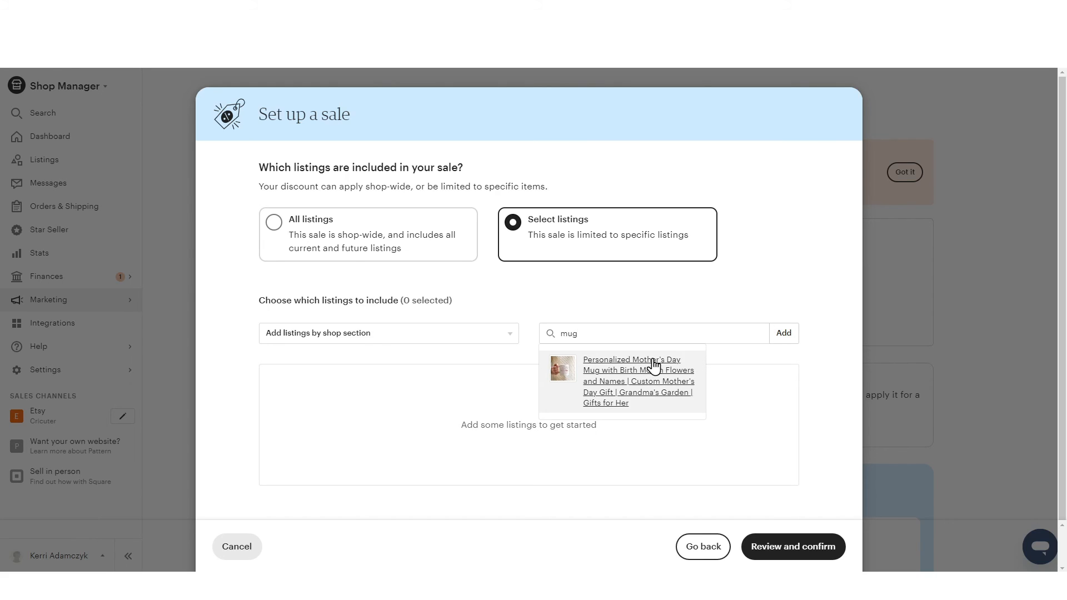
Review the sale details, create the sale and check the discounted mug among the shop's items
{"action": "left_click", "coordinate": [812, 555]}
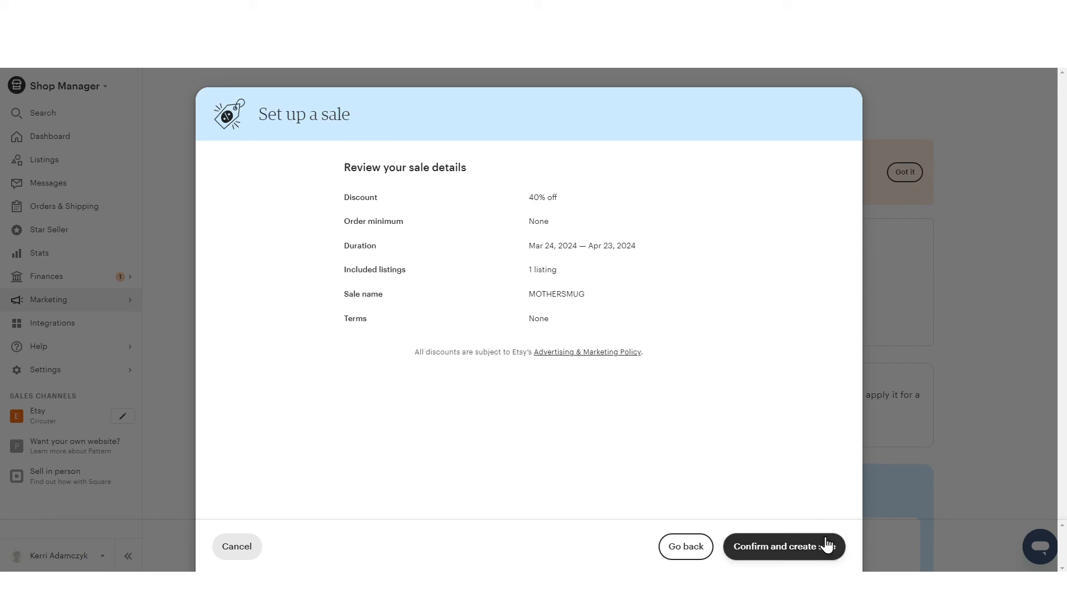
{"action": "left_click", "coordinate": [797, 558]}
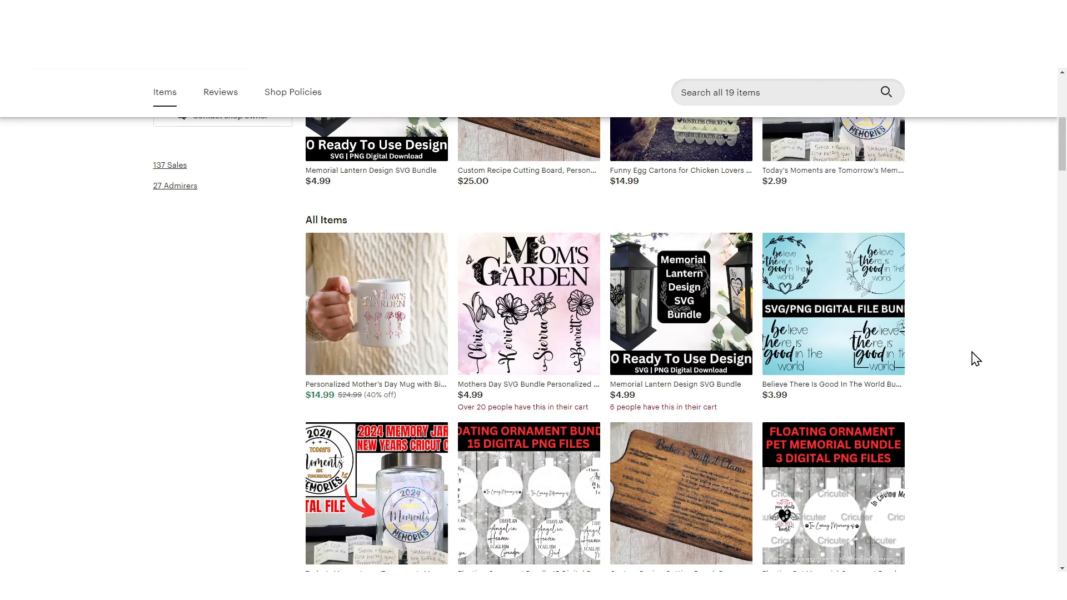
{"action": "scroll", "coordinate": [974, 358], "scroll_direction": "down", "scroll_amount": 1}
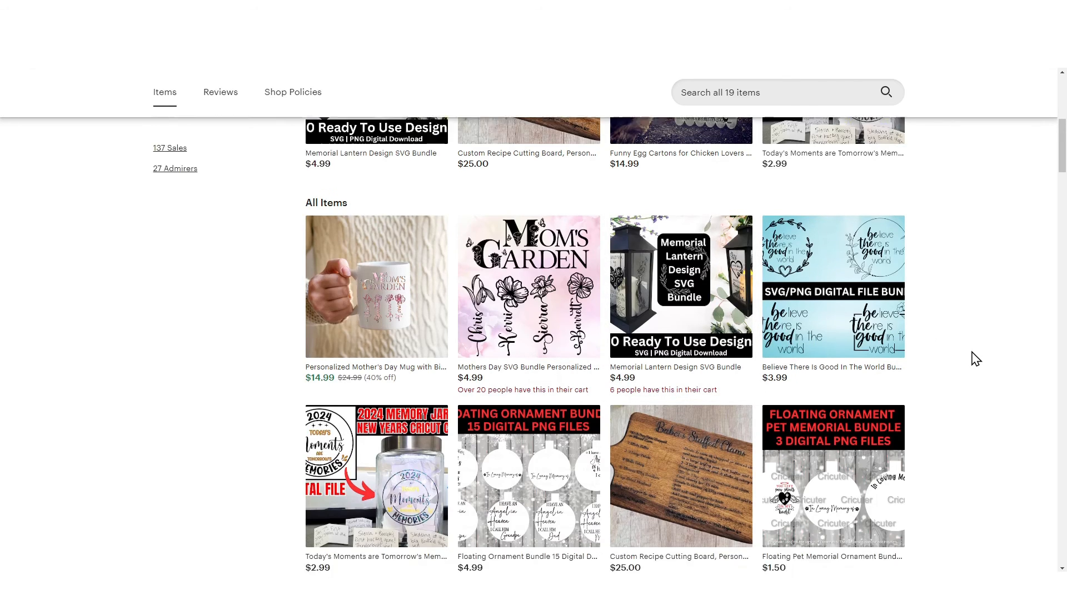